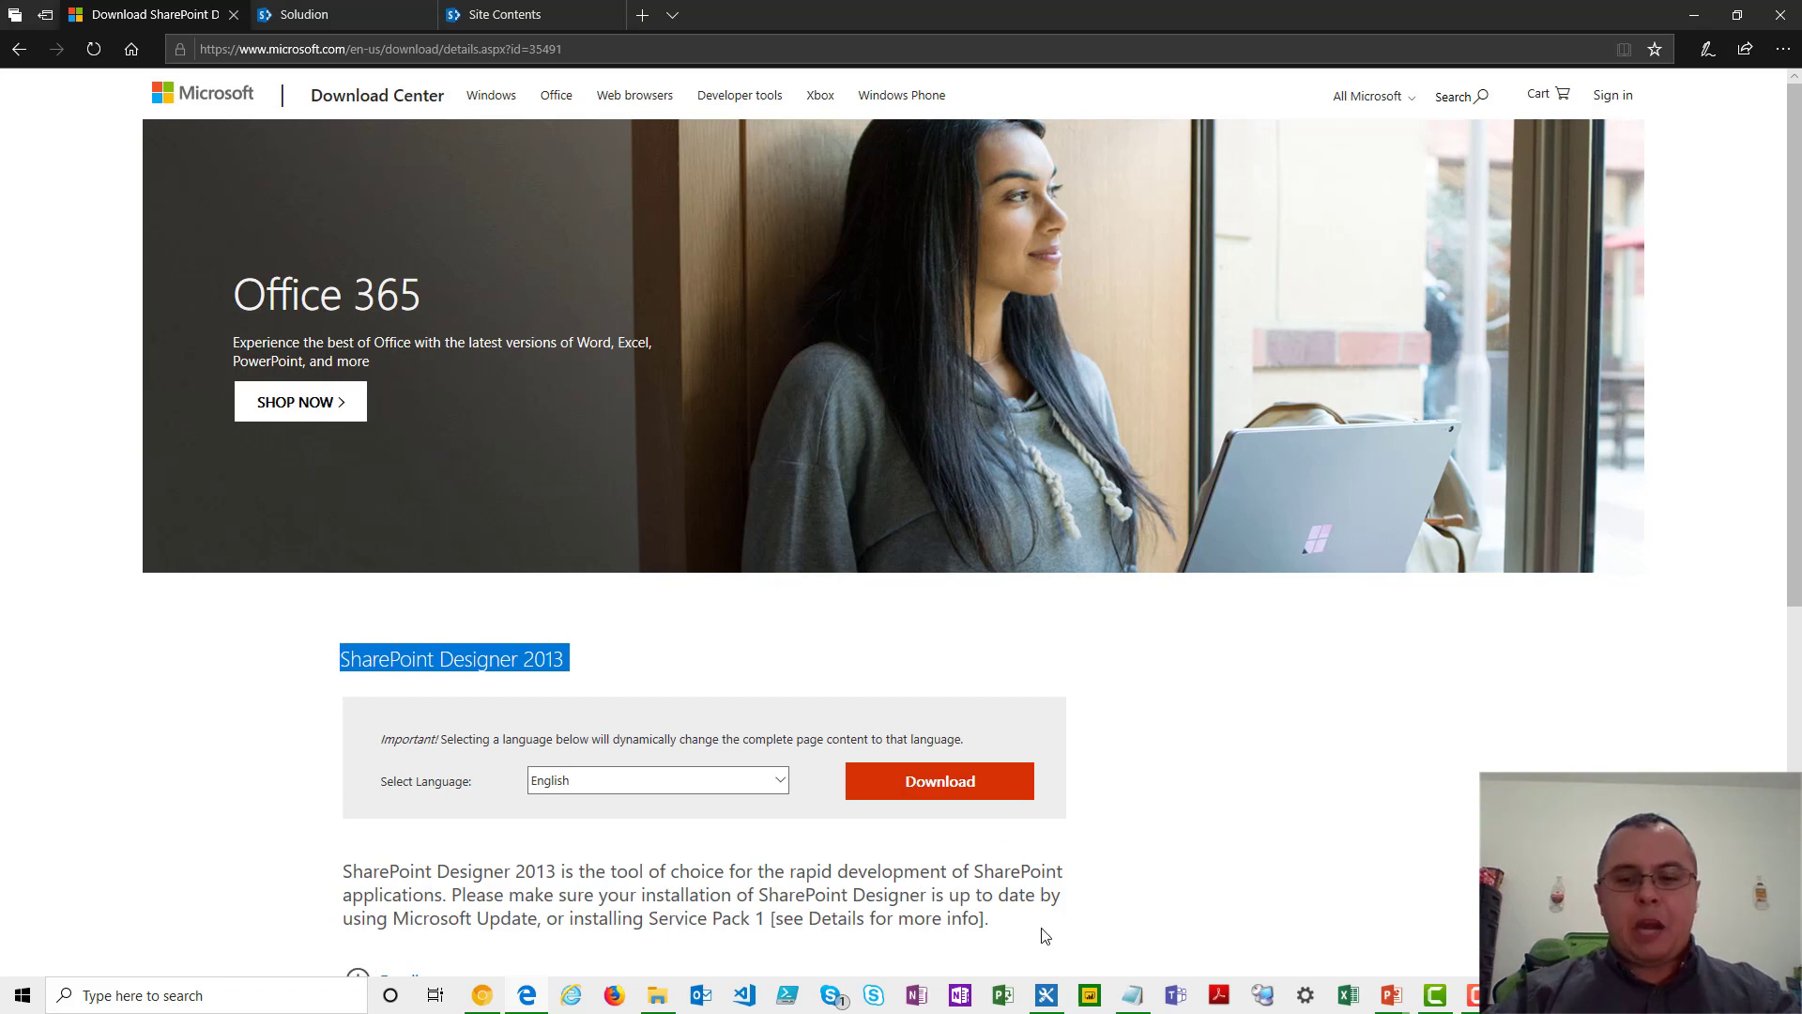
- Switch to SharePoint Designer and look through the site's Workflows, Site Assets and Master Pages
click(1055, 999)
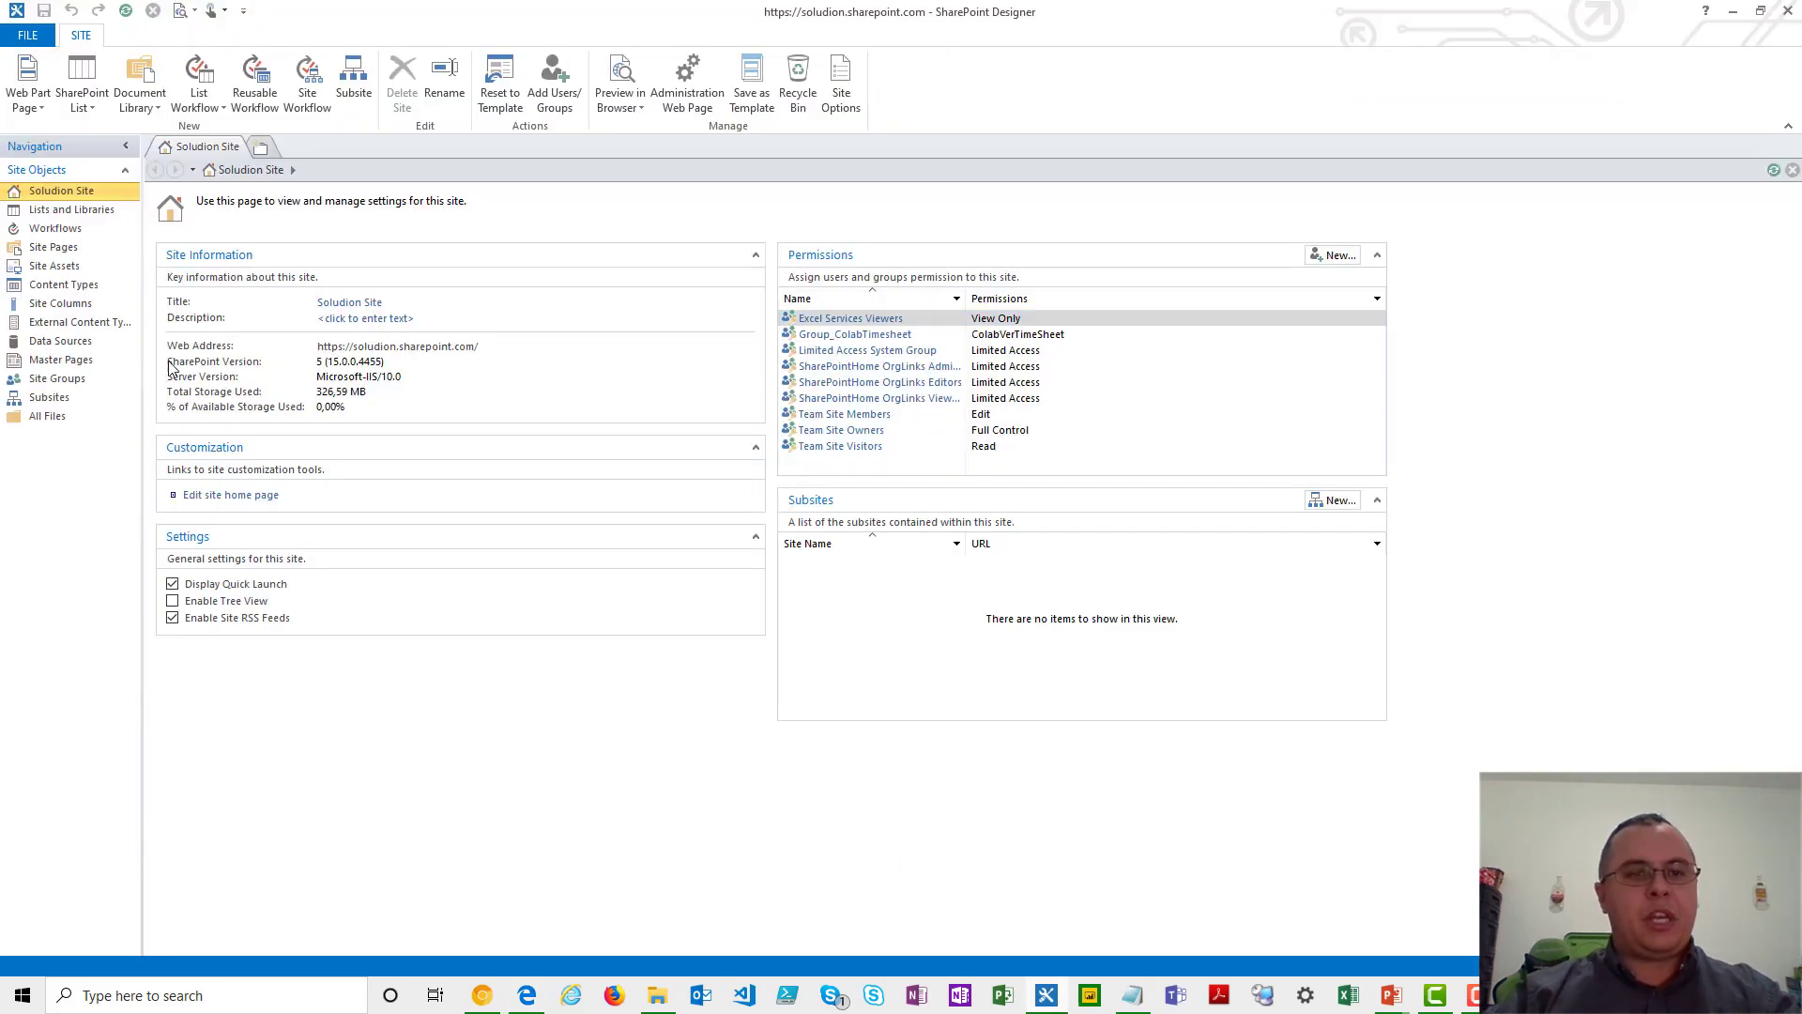
click(79, 230)
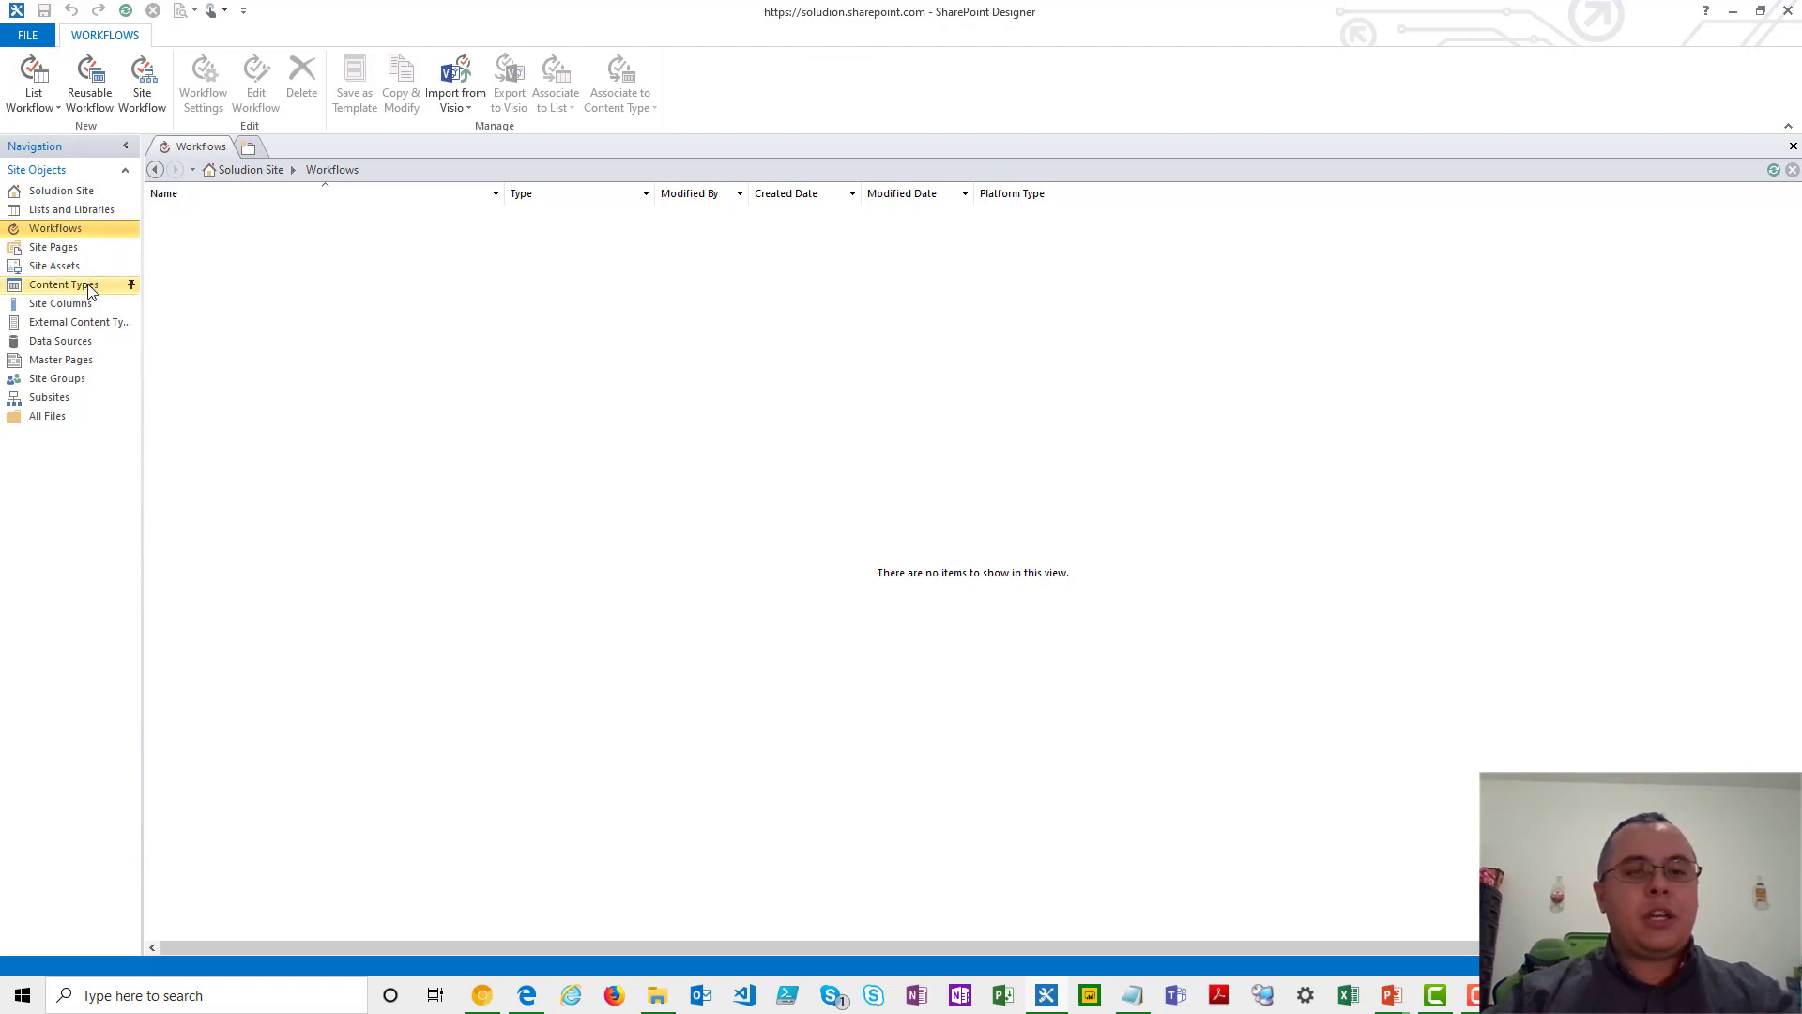
click(74, 273)
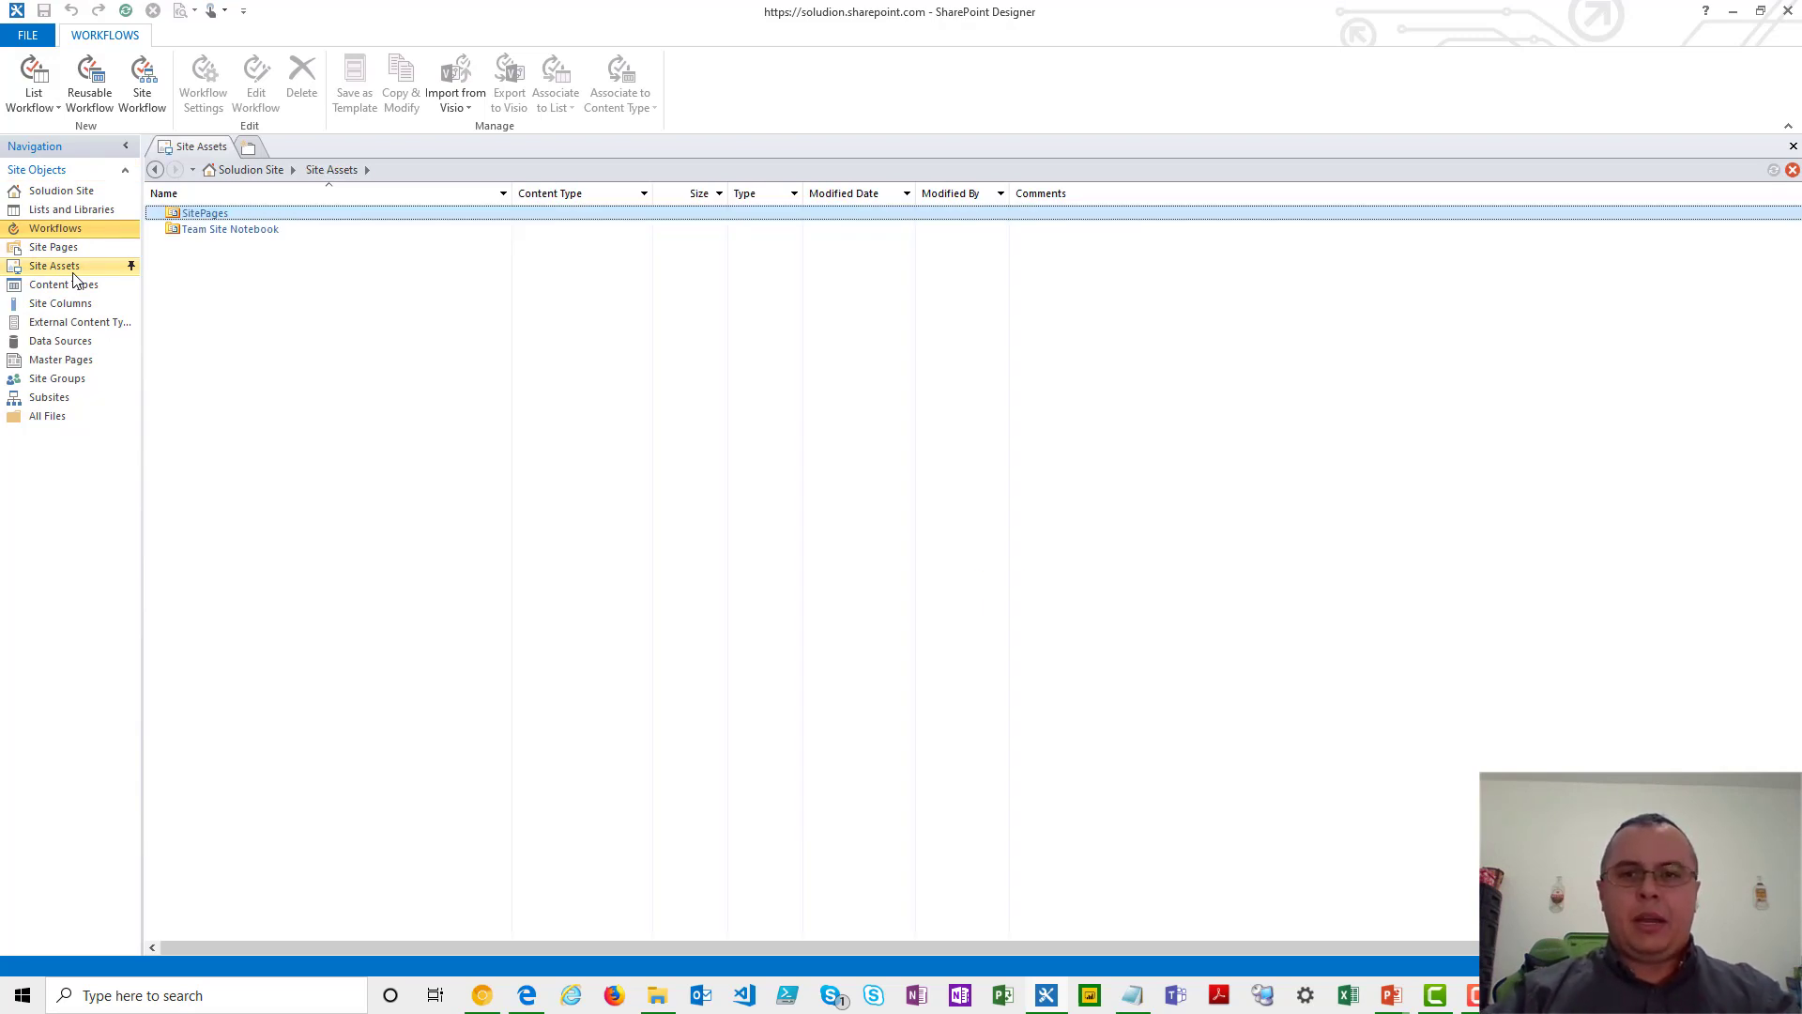
click(68, 362)
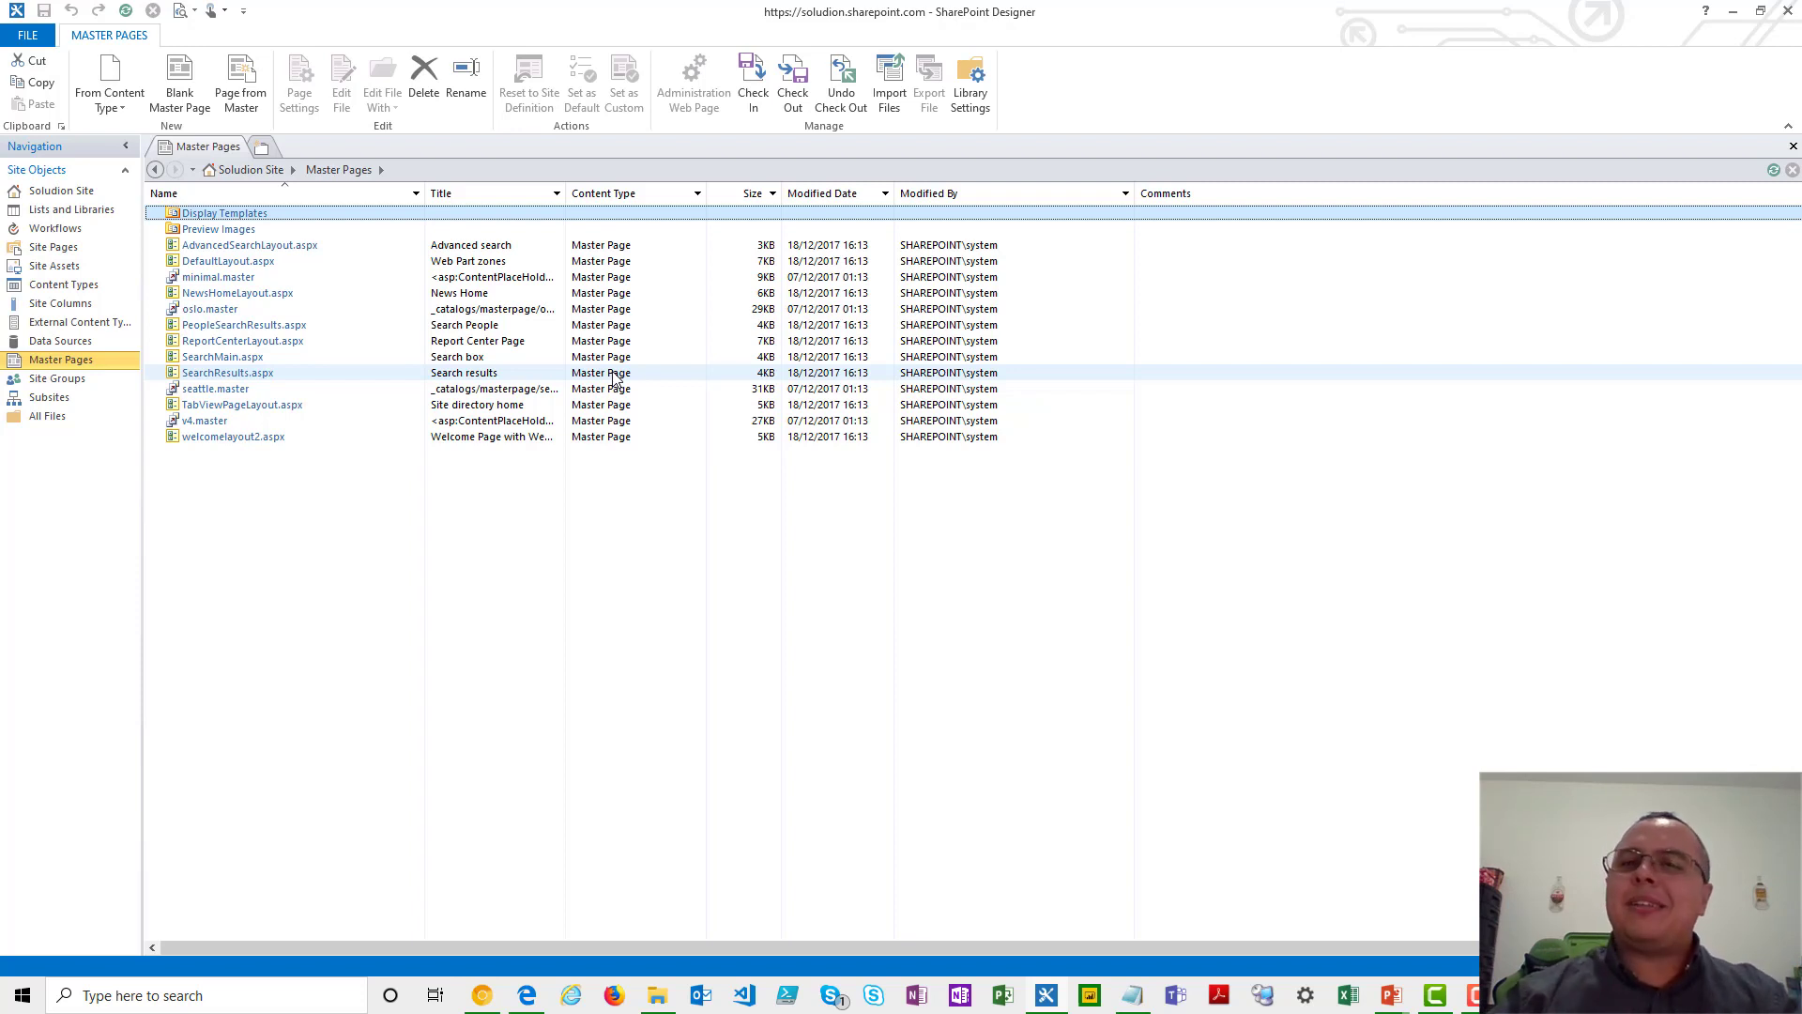
- Create a new document library named ArquivosRH among the site's lists and libraries
click(81, 211)
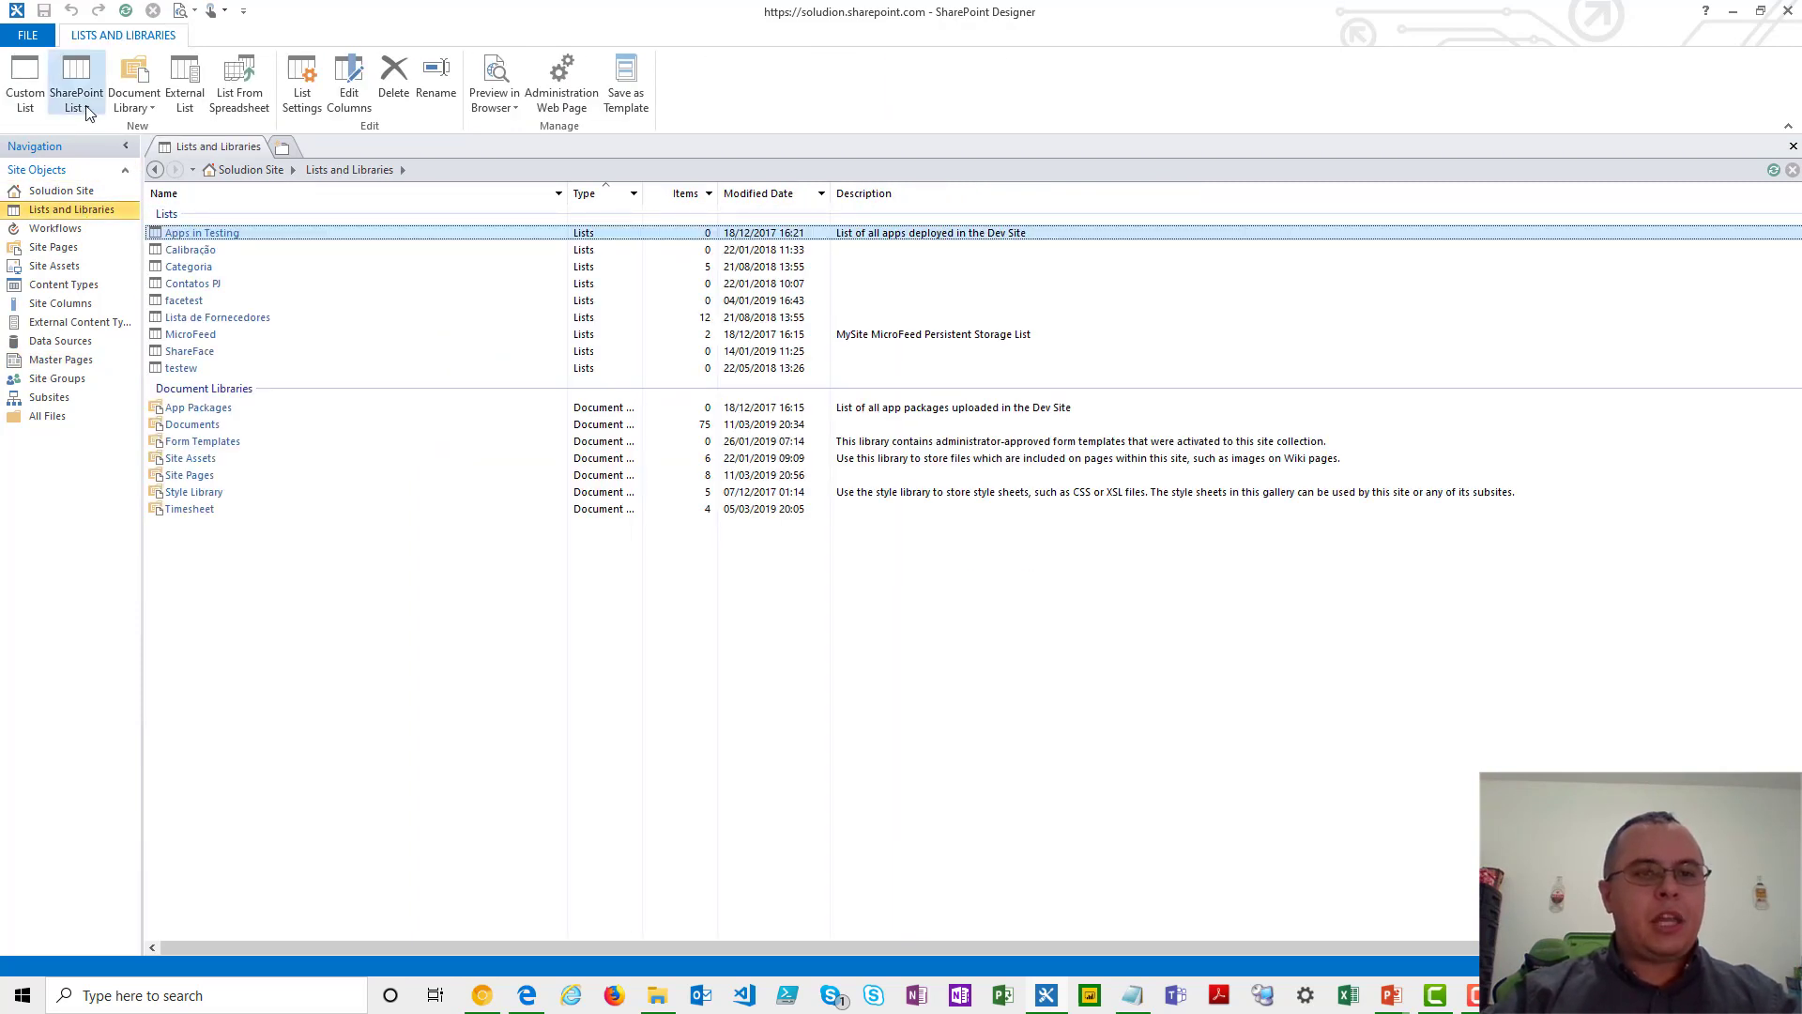
click(152, 99)
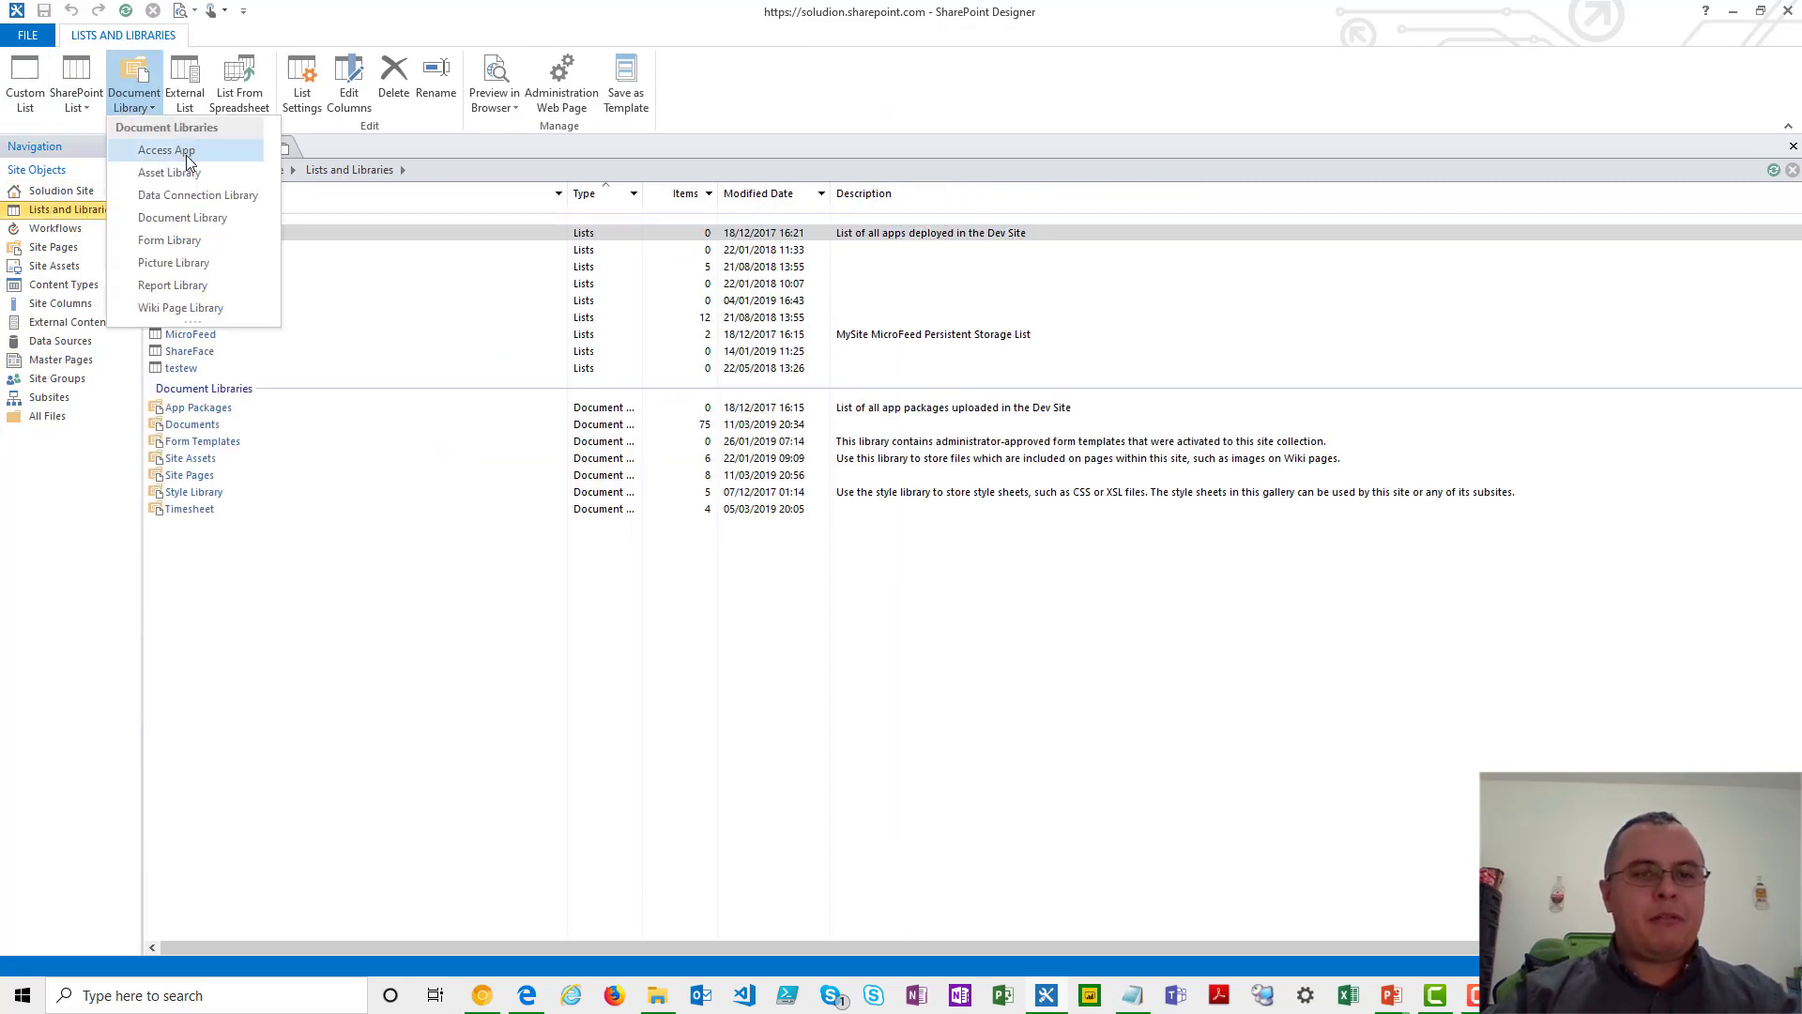
click(203, 219)
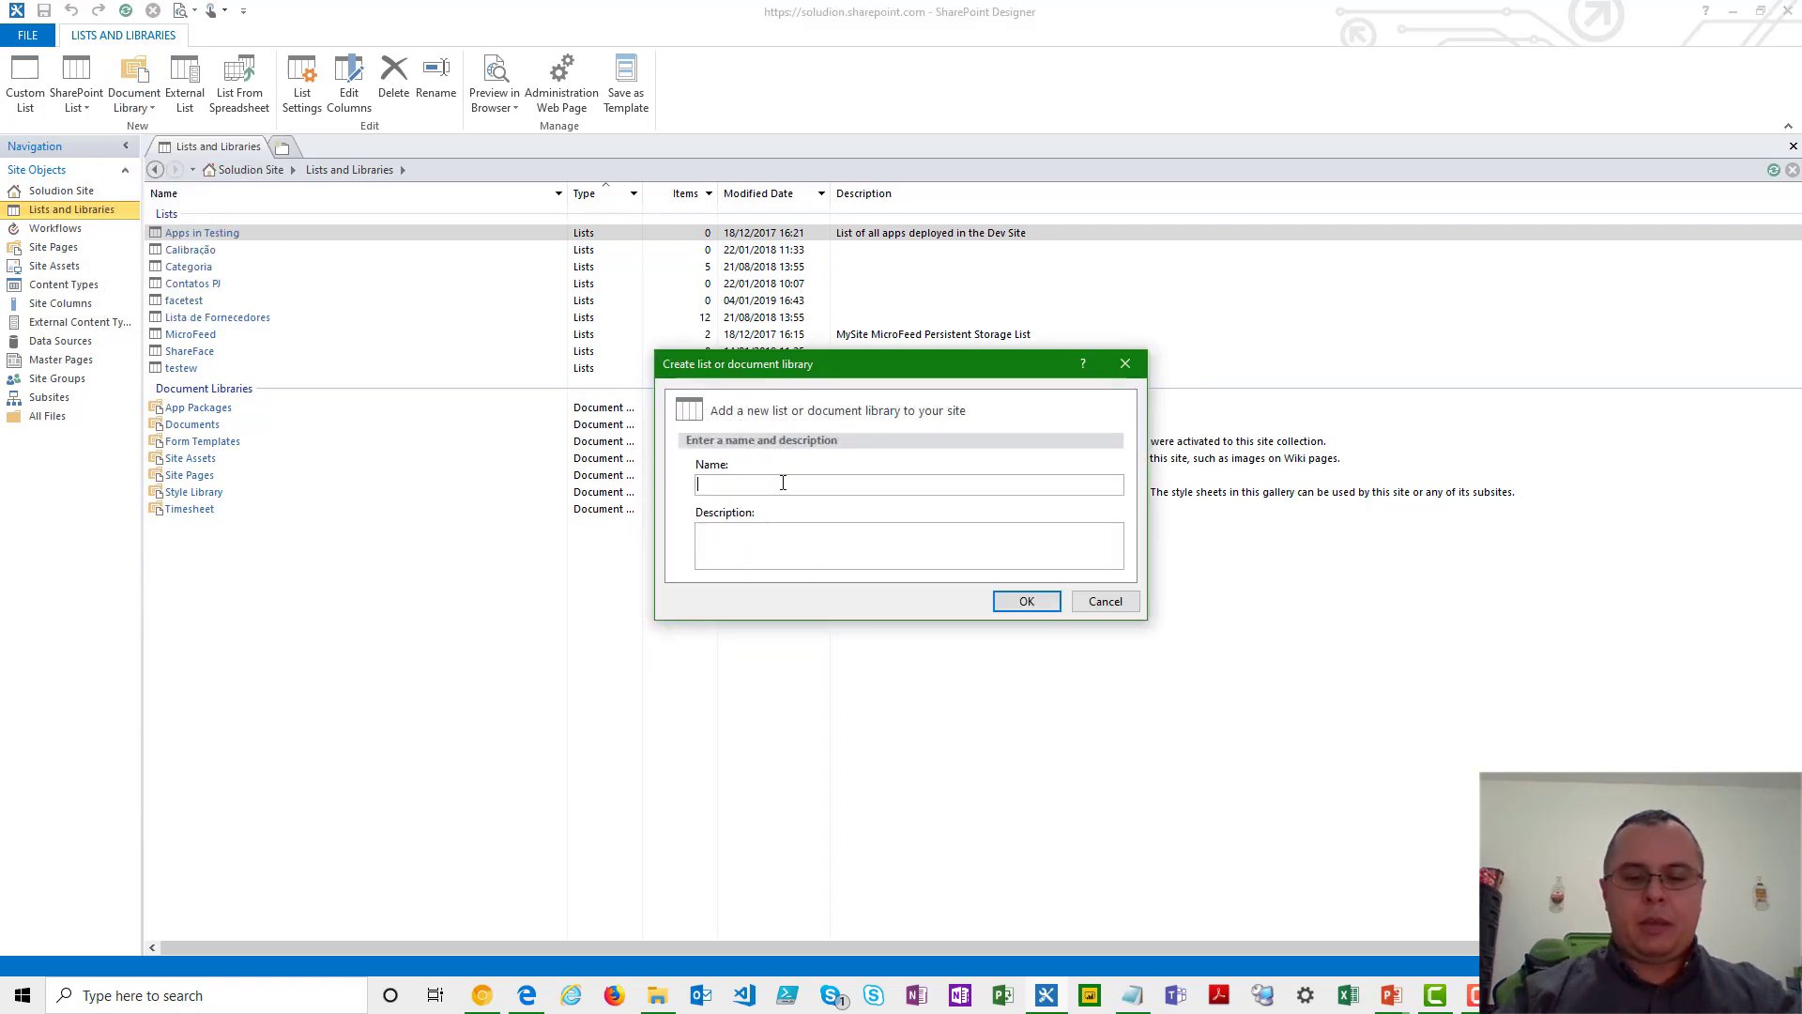
text(Arquiv)
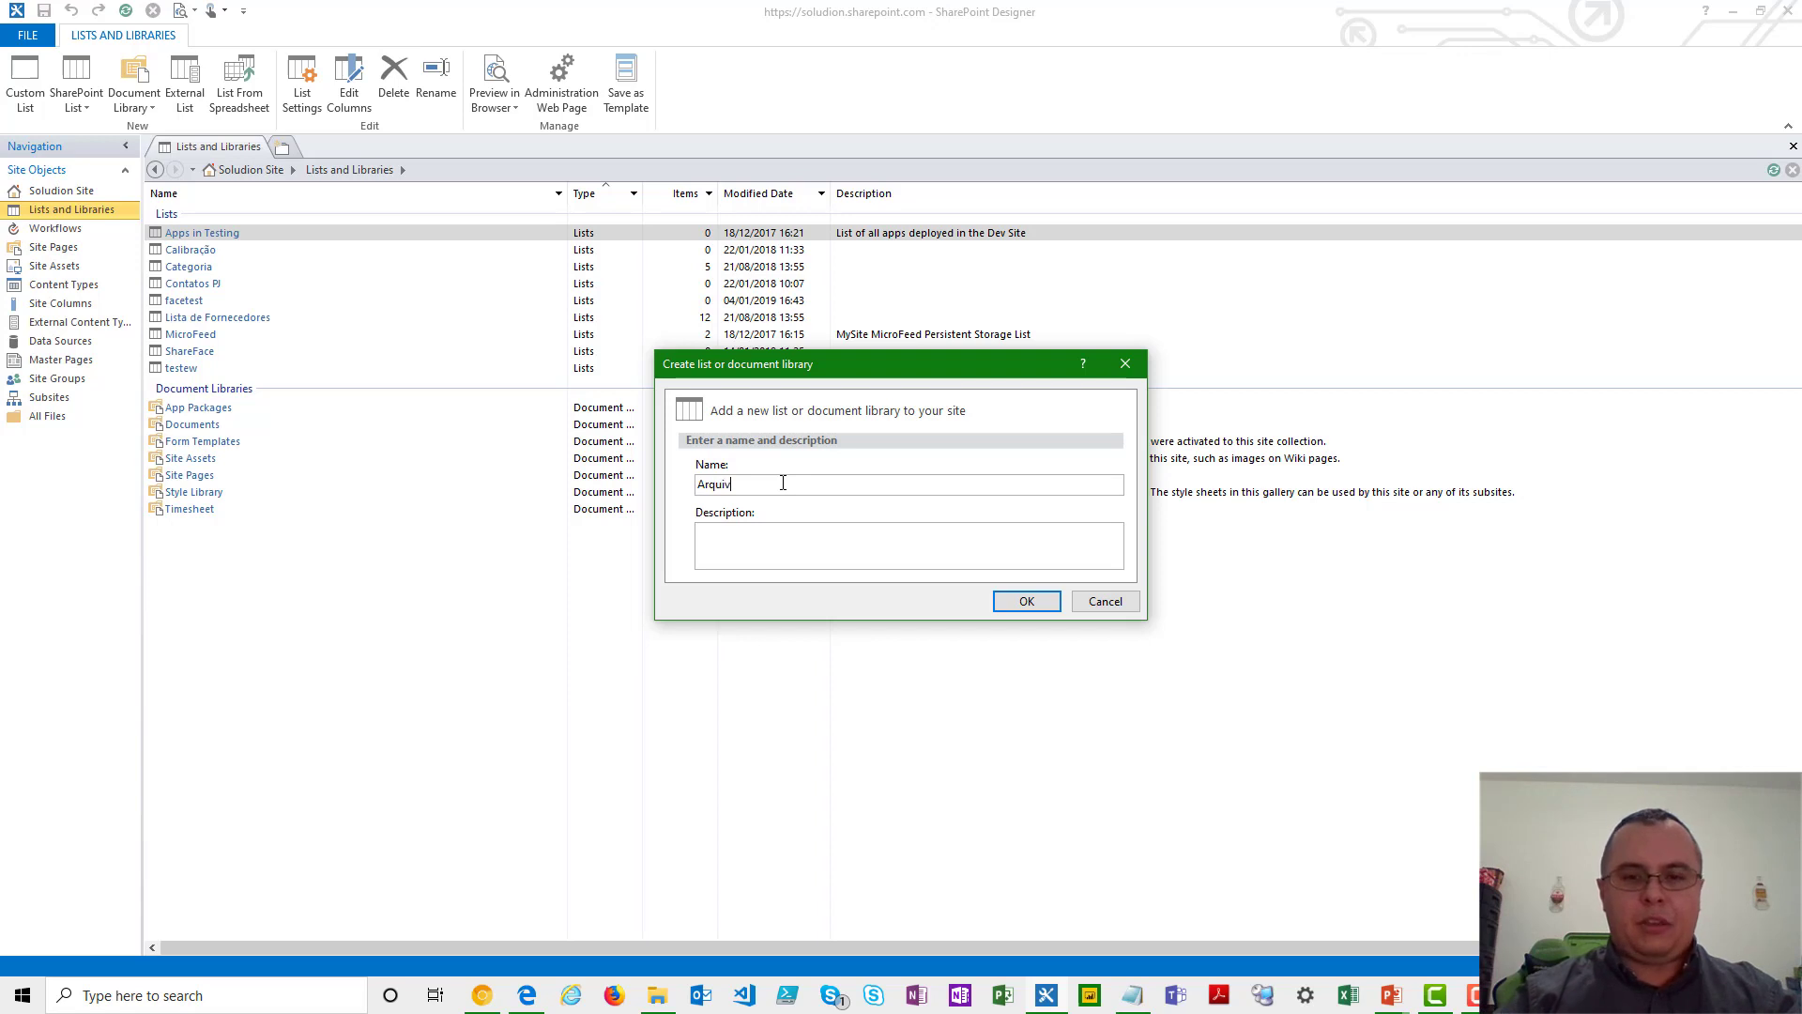
text(osRH)
key(Tab)
click(1024, 601)
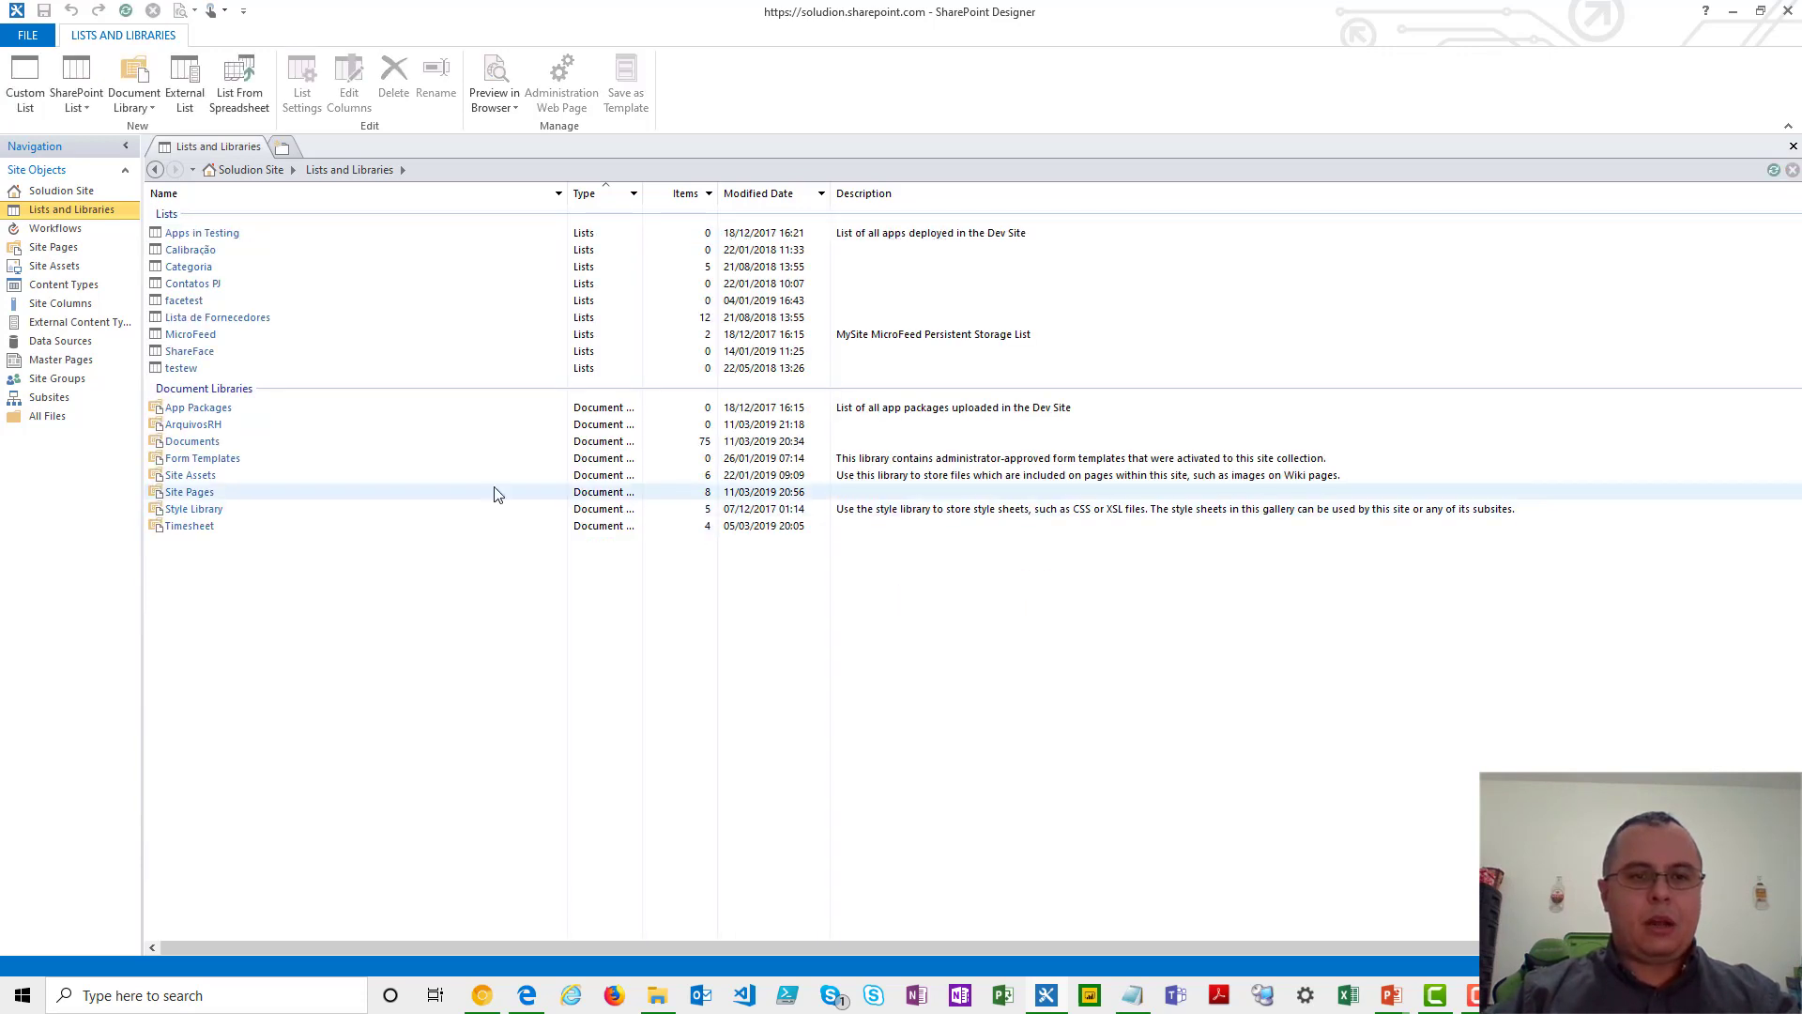
- Open the ArquivosRH library's settings, change its display name to "Arquivos do RH" and save the change
click(193, 424)
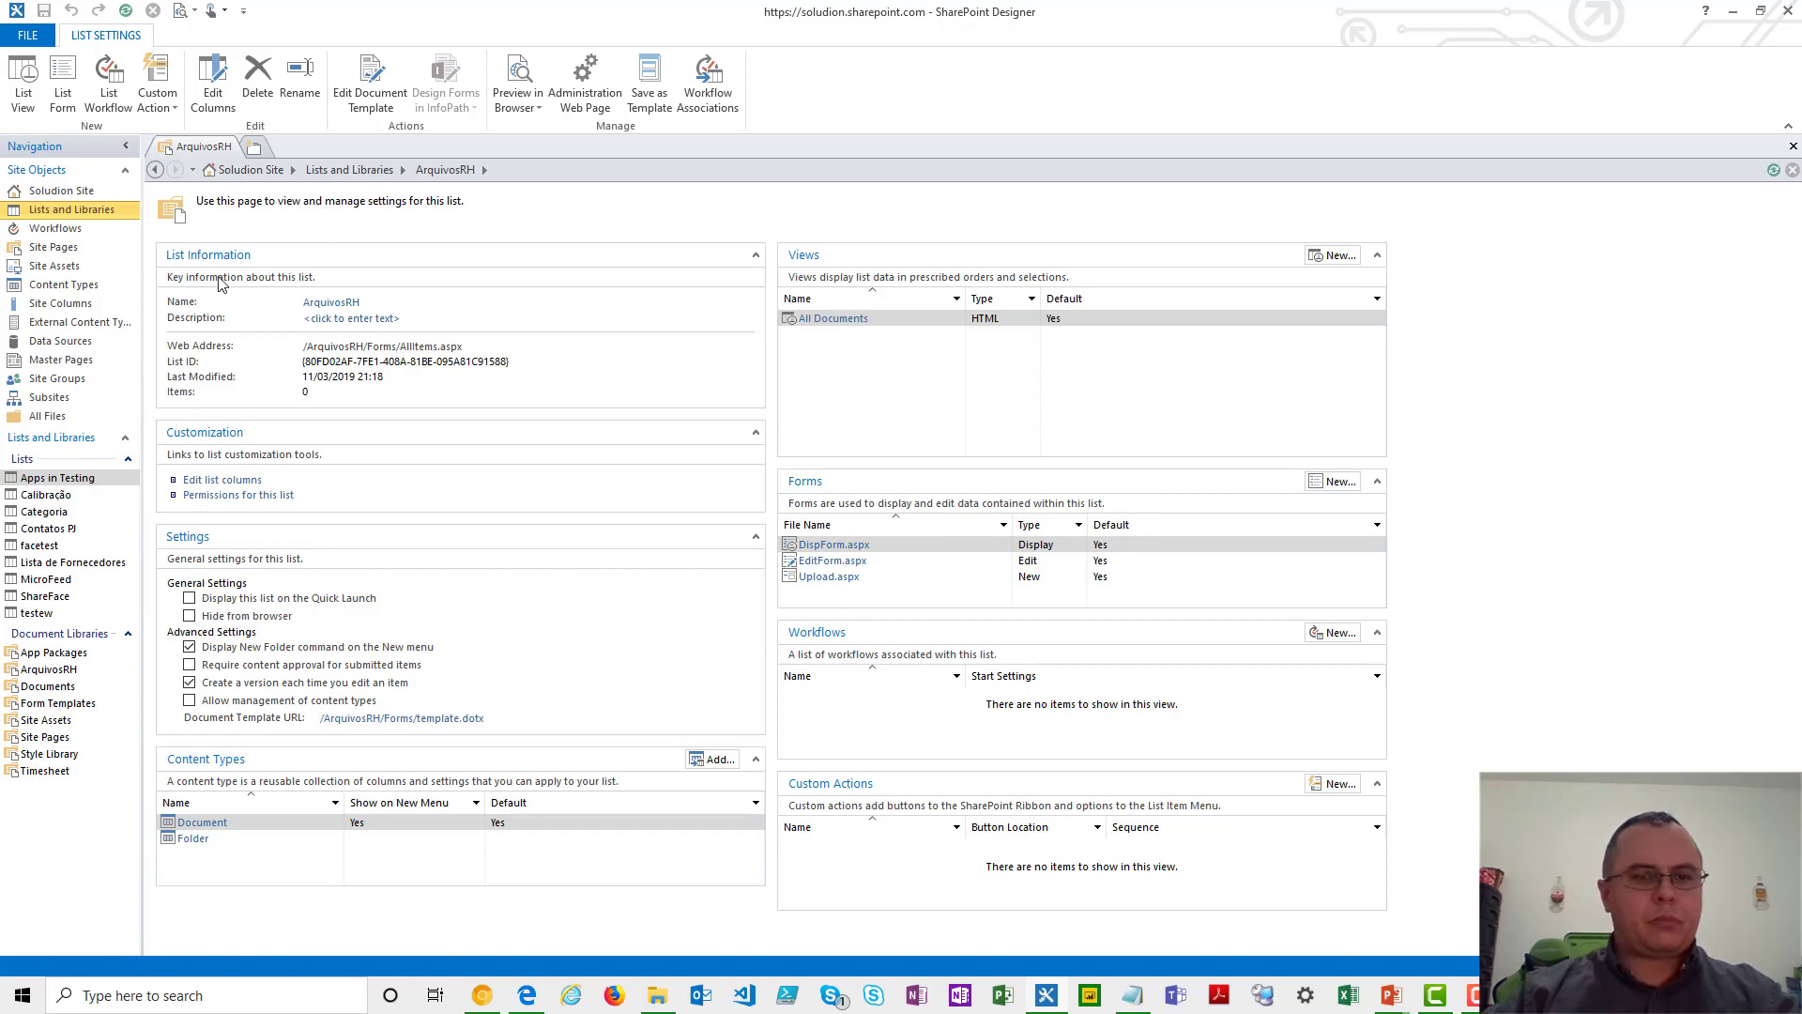
click(330, 302)
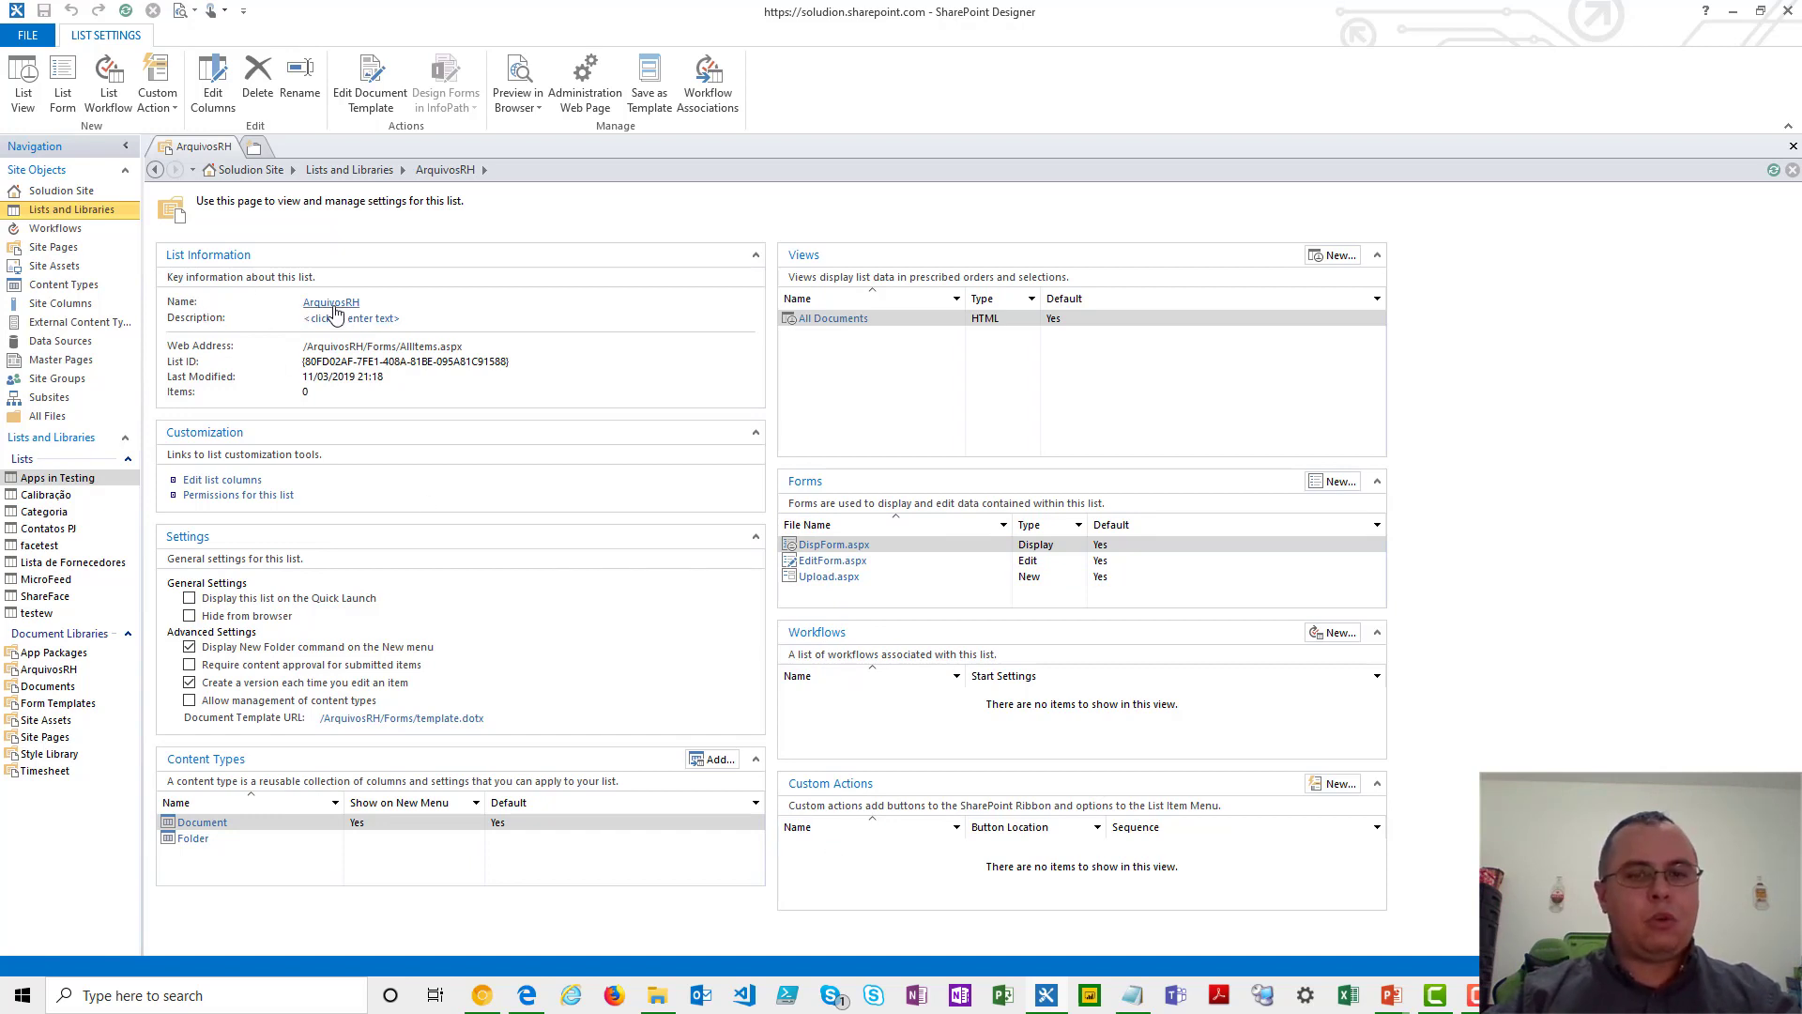
click(349, 304)
text(do)
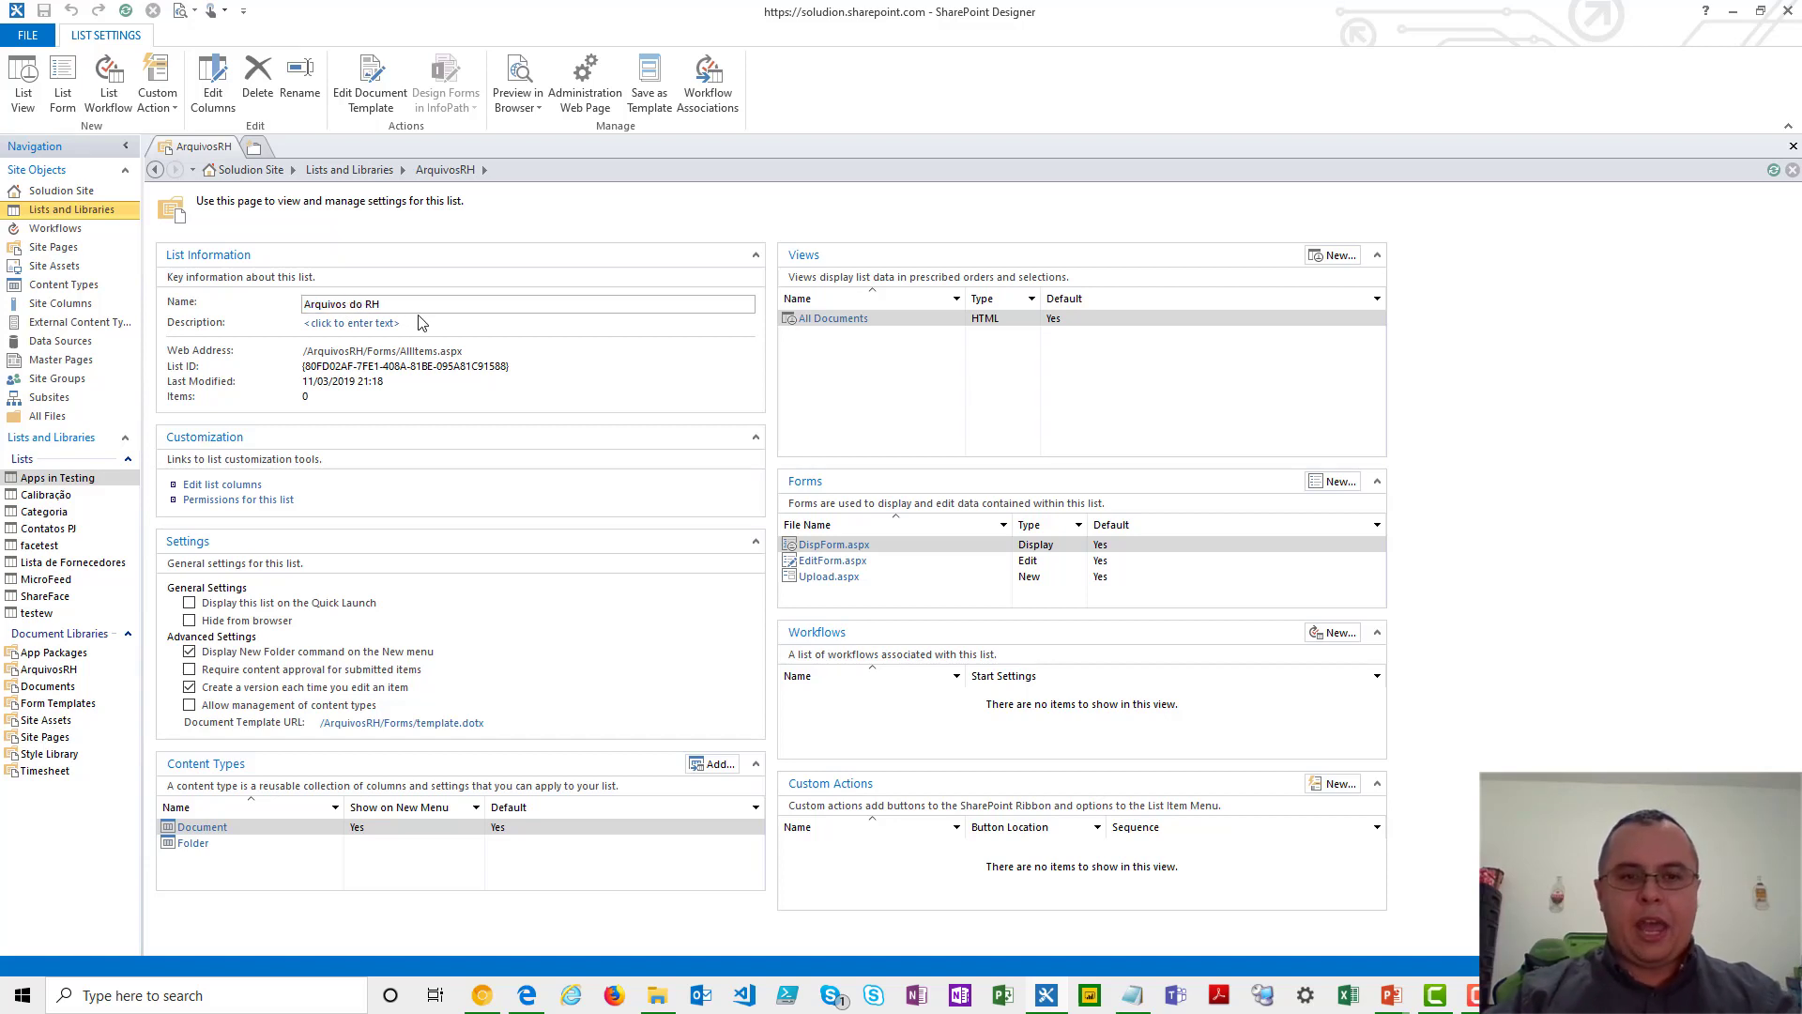
key(Return)
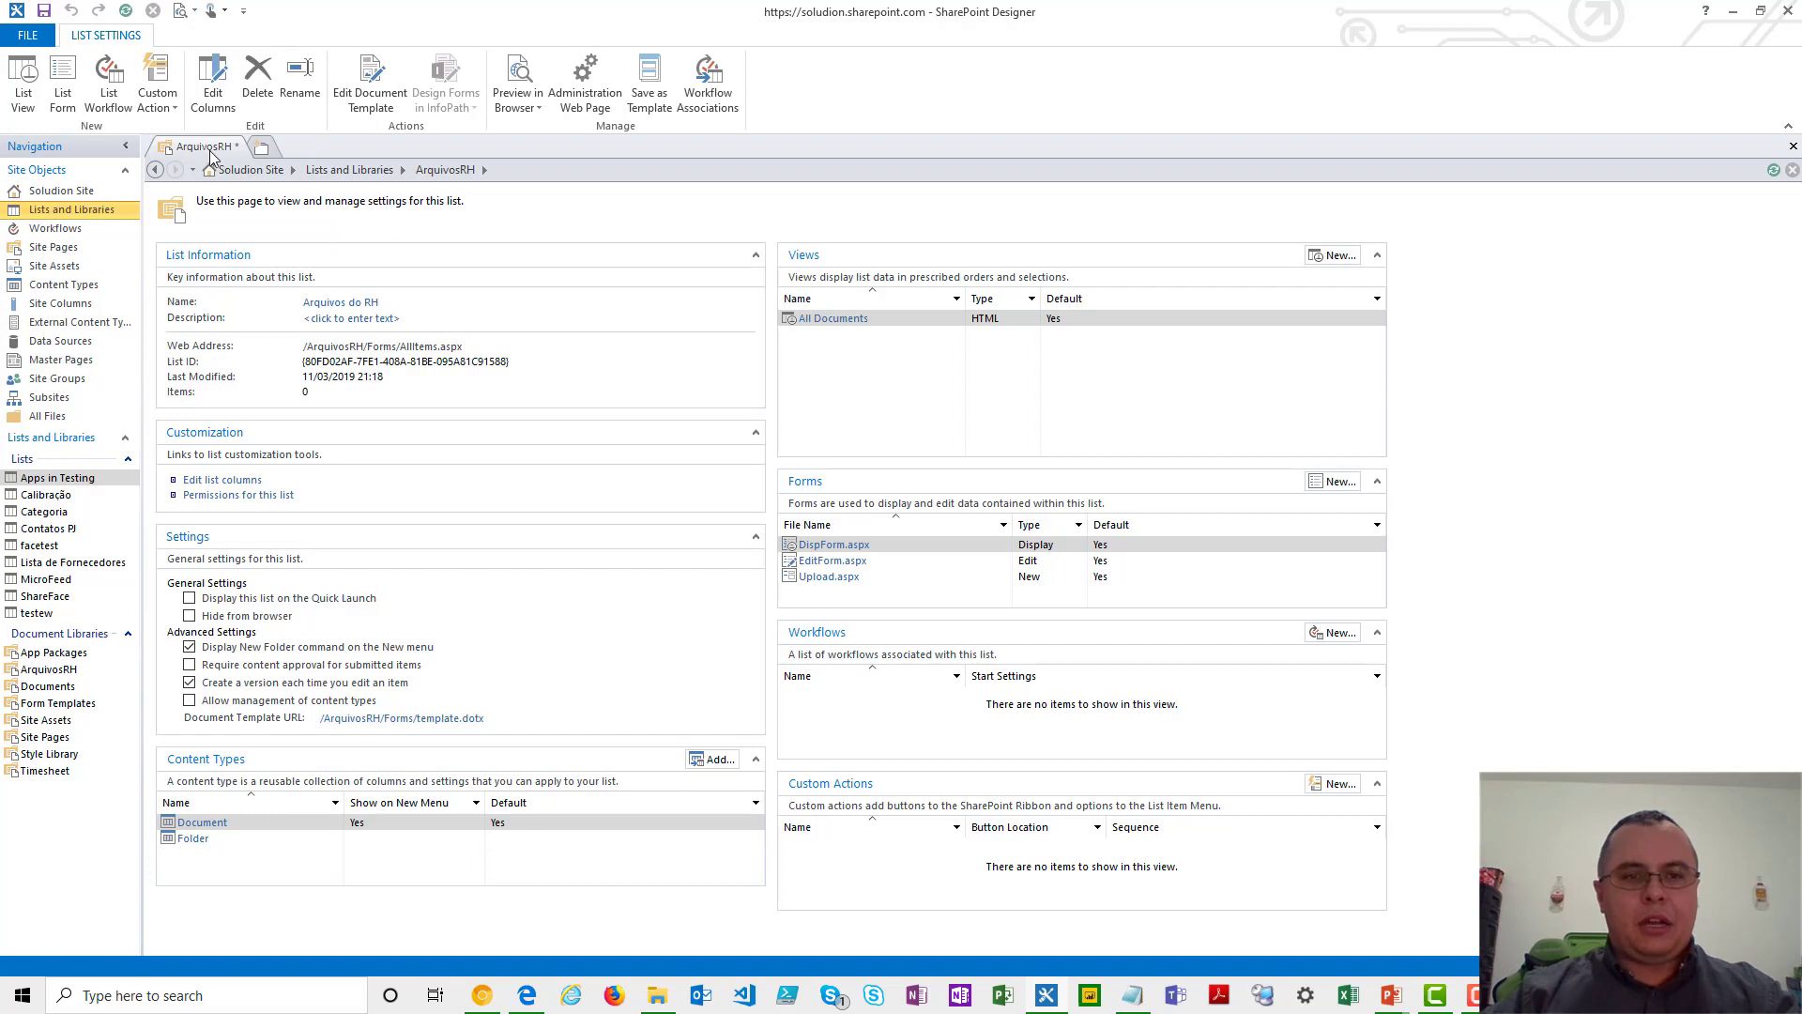
click(44, 10)
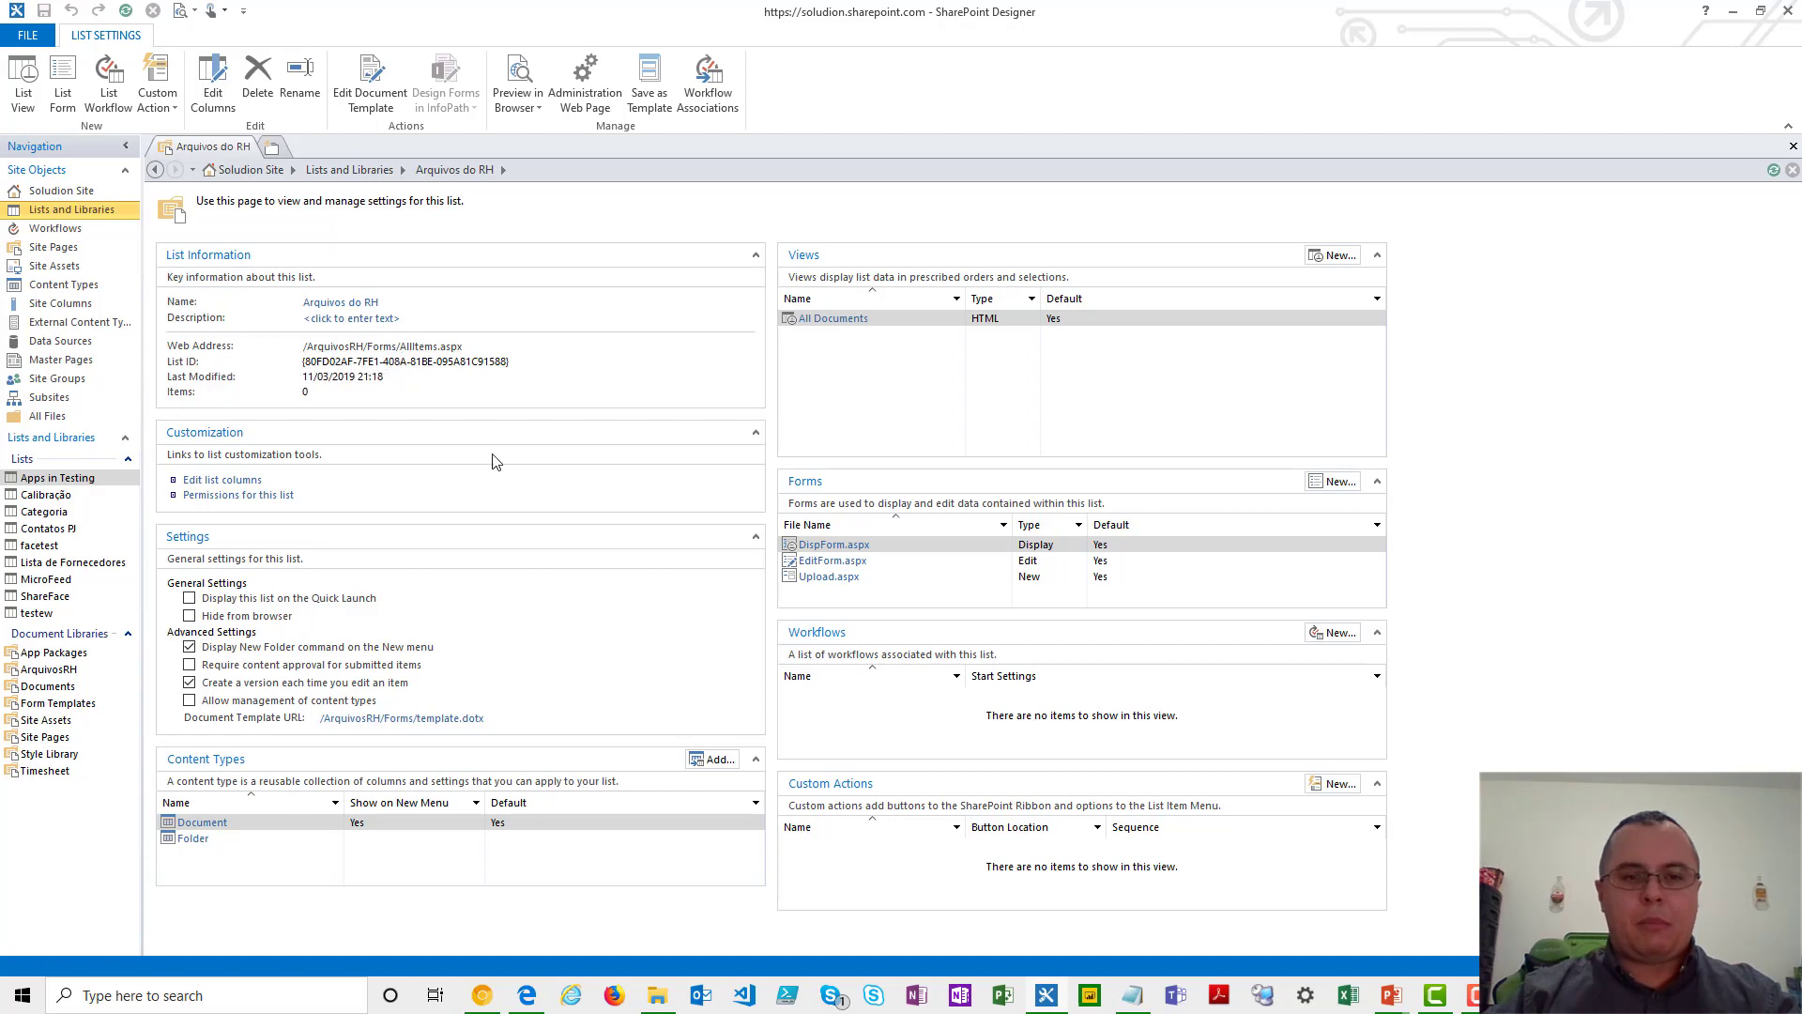
- Add a Date & Time column named Validade to the Arquivos do RH library
click(230, 482)
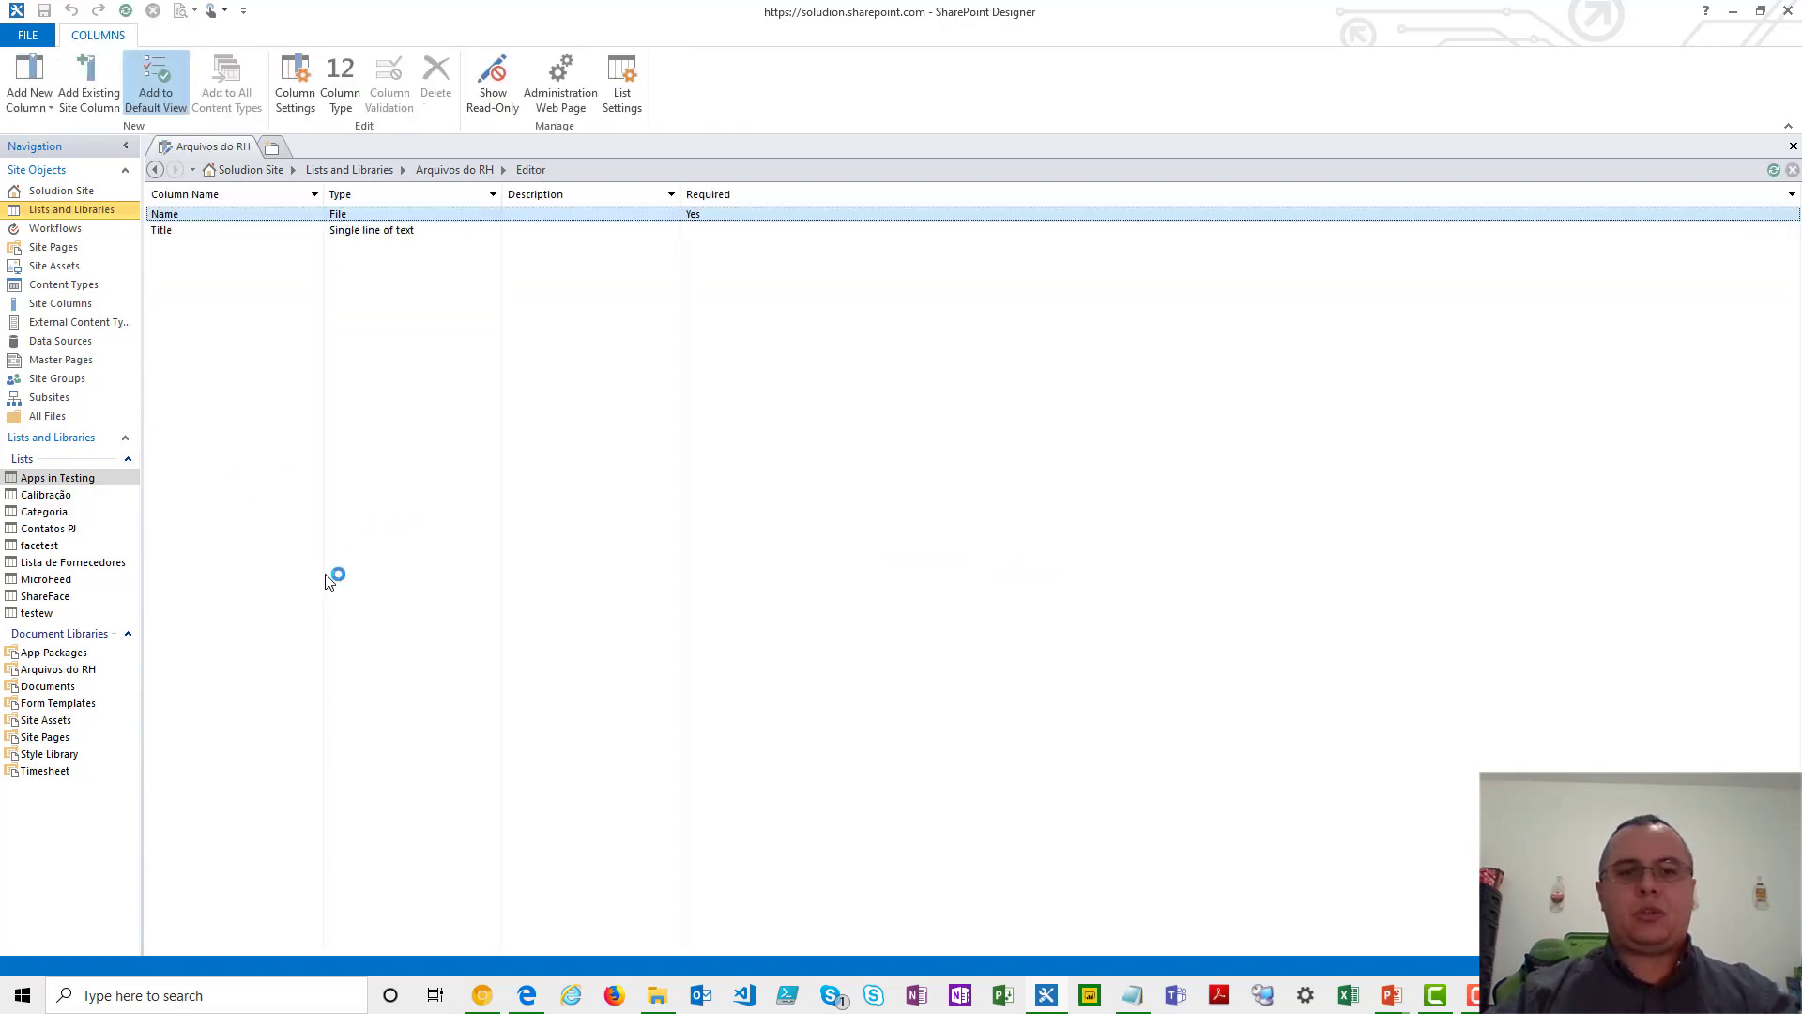
click(42, 98)
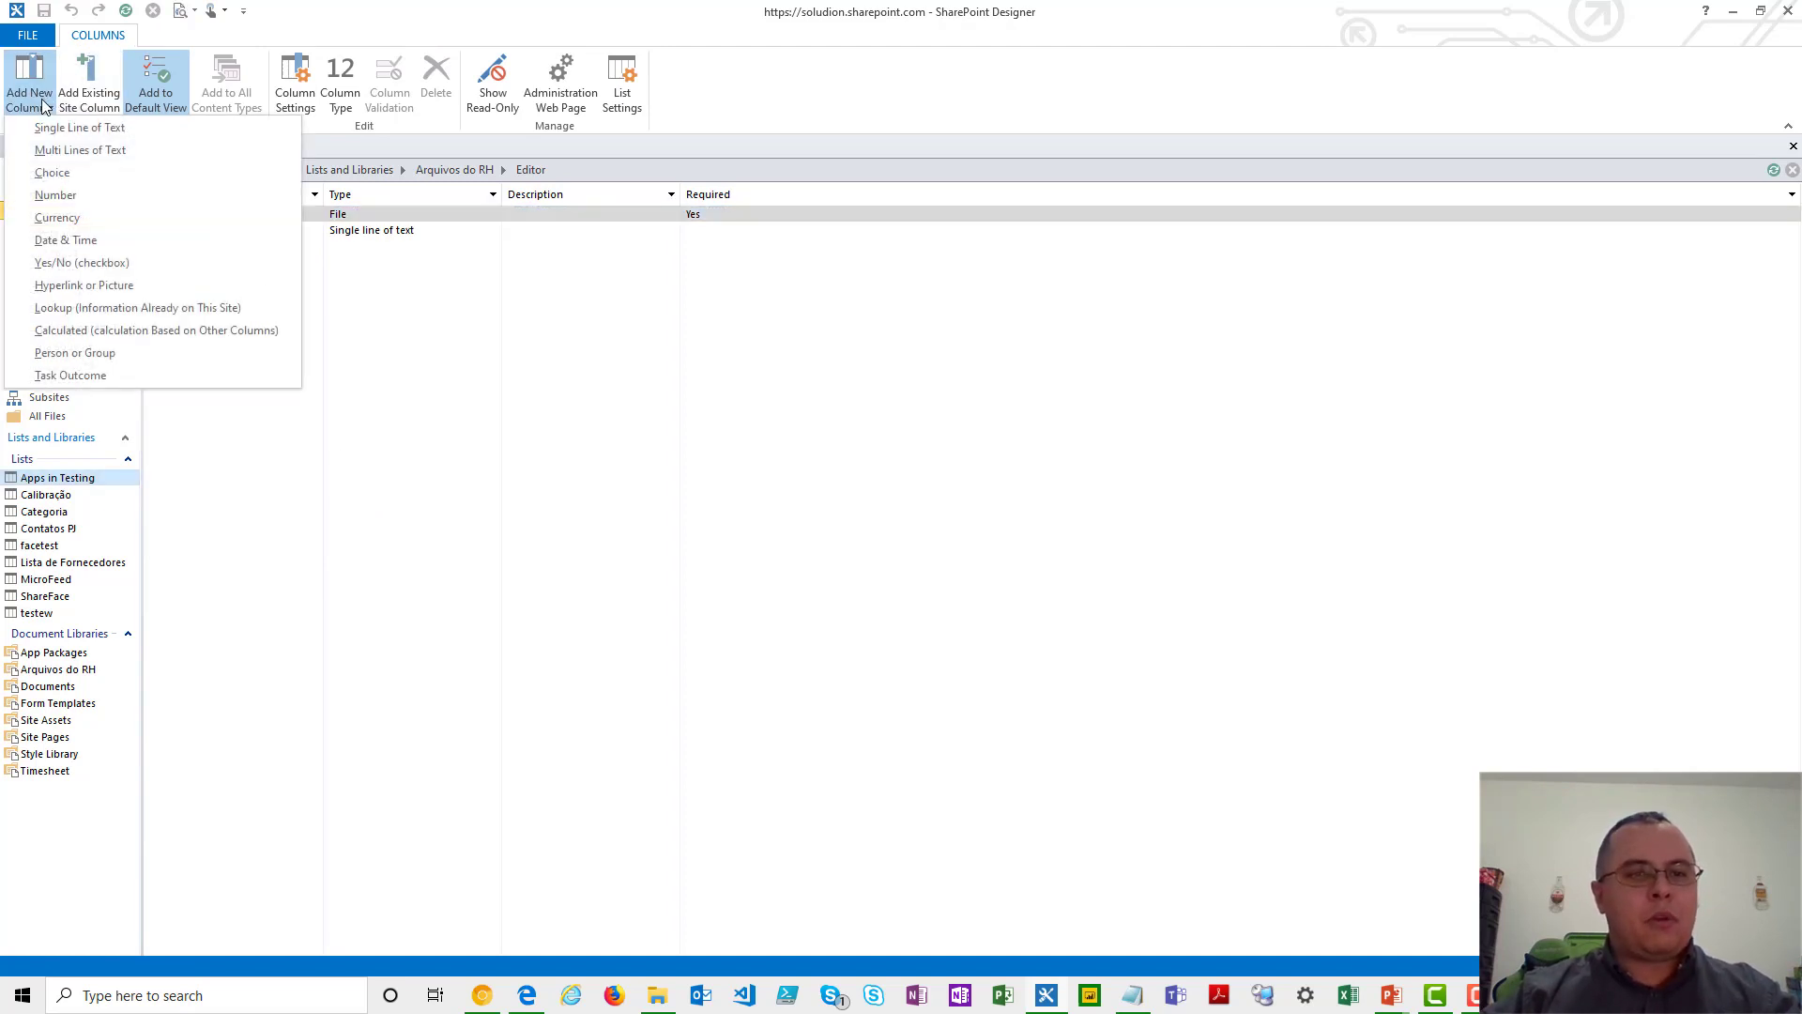
click(115, 239)
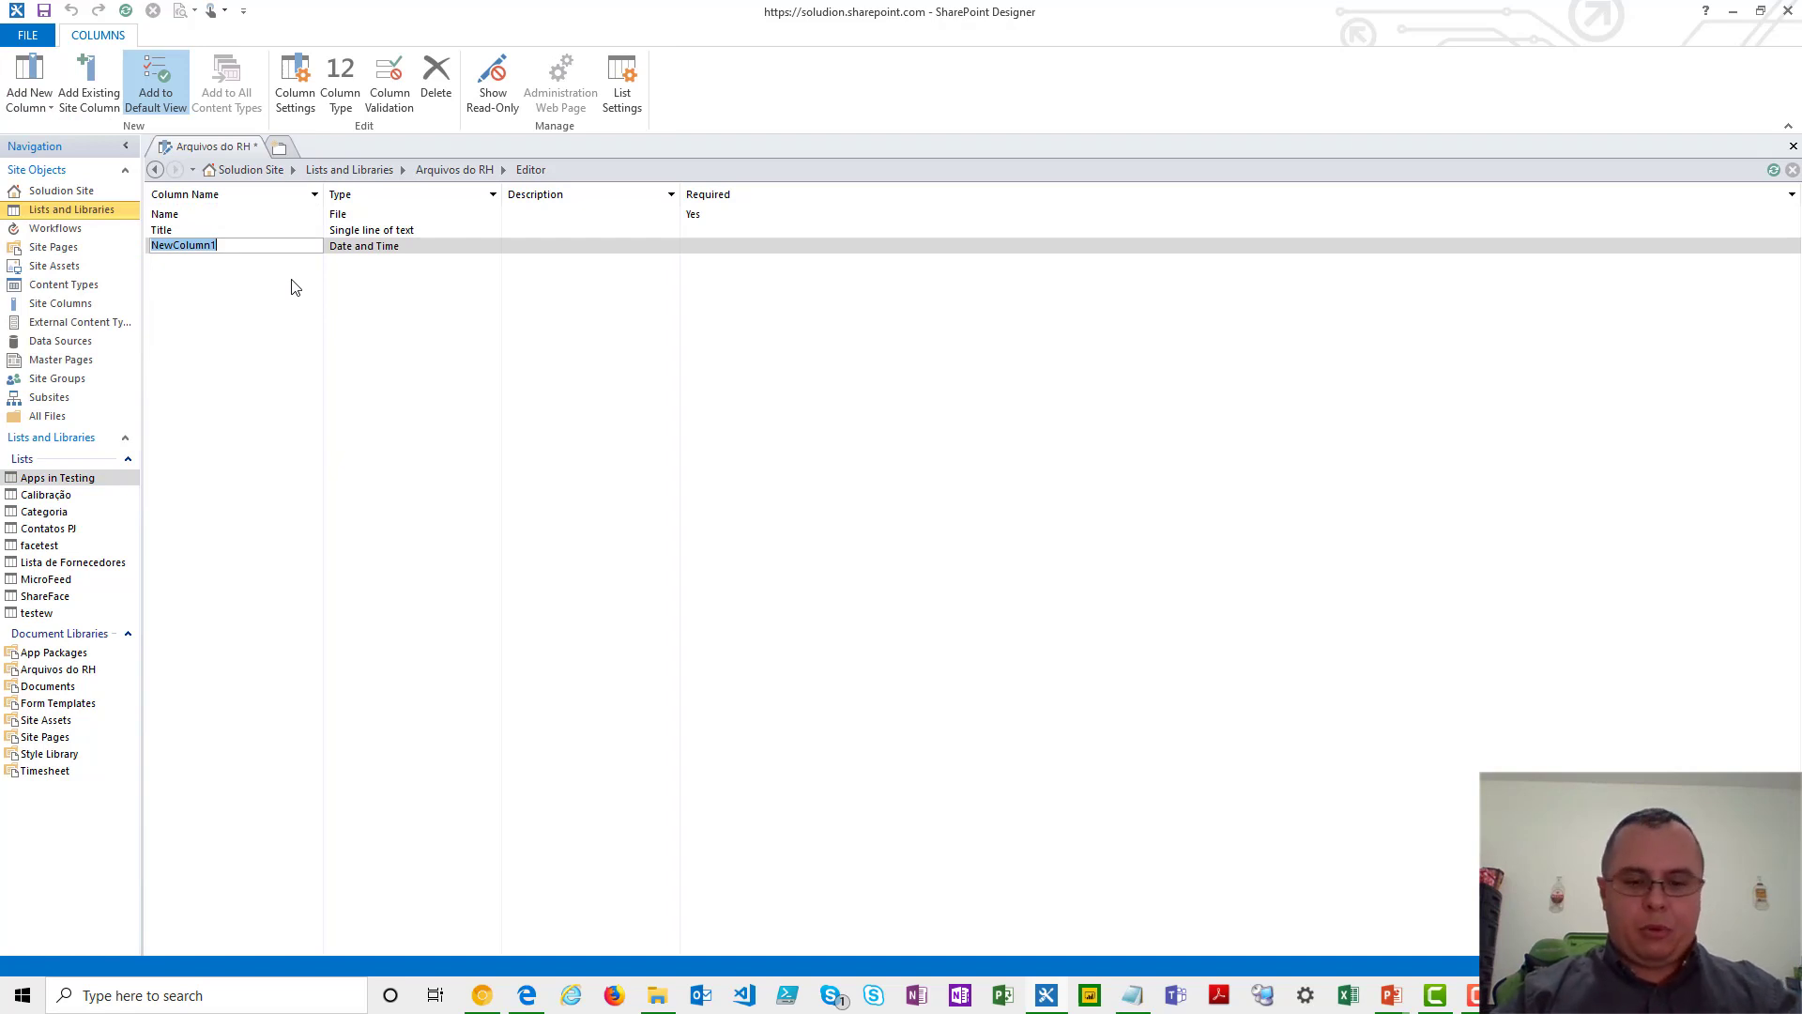
text(Validade)
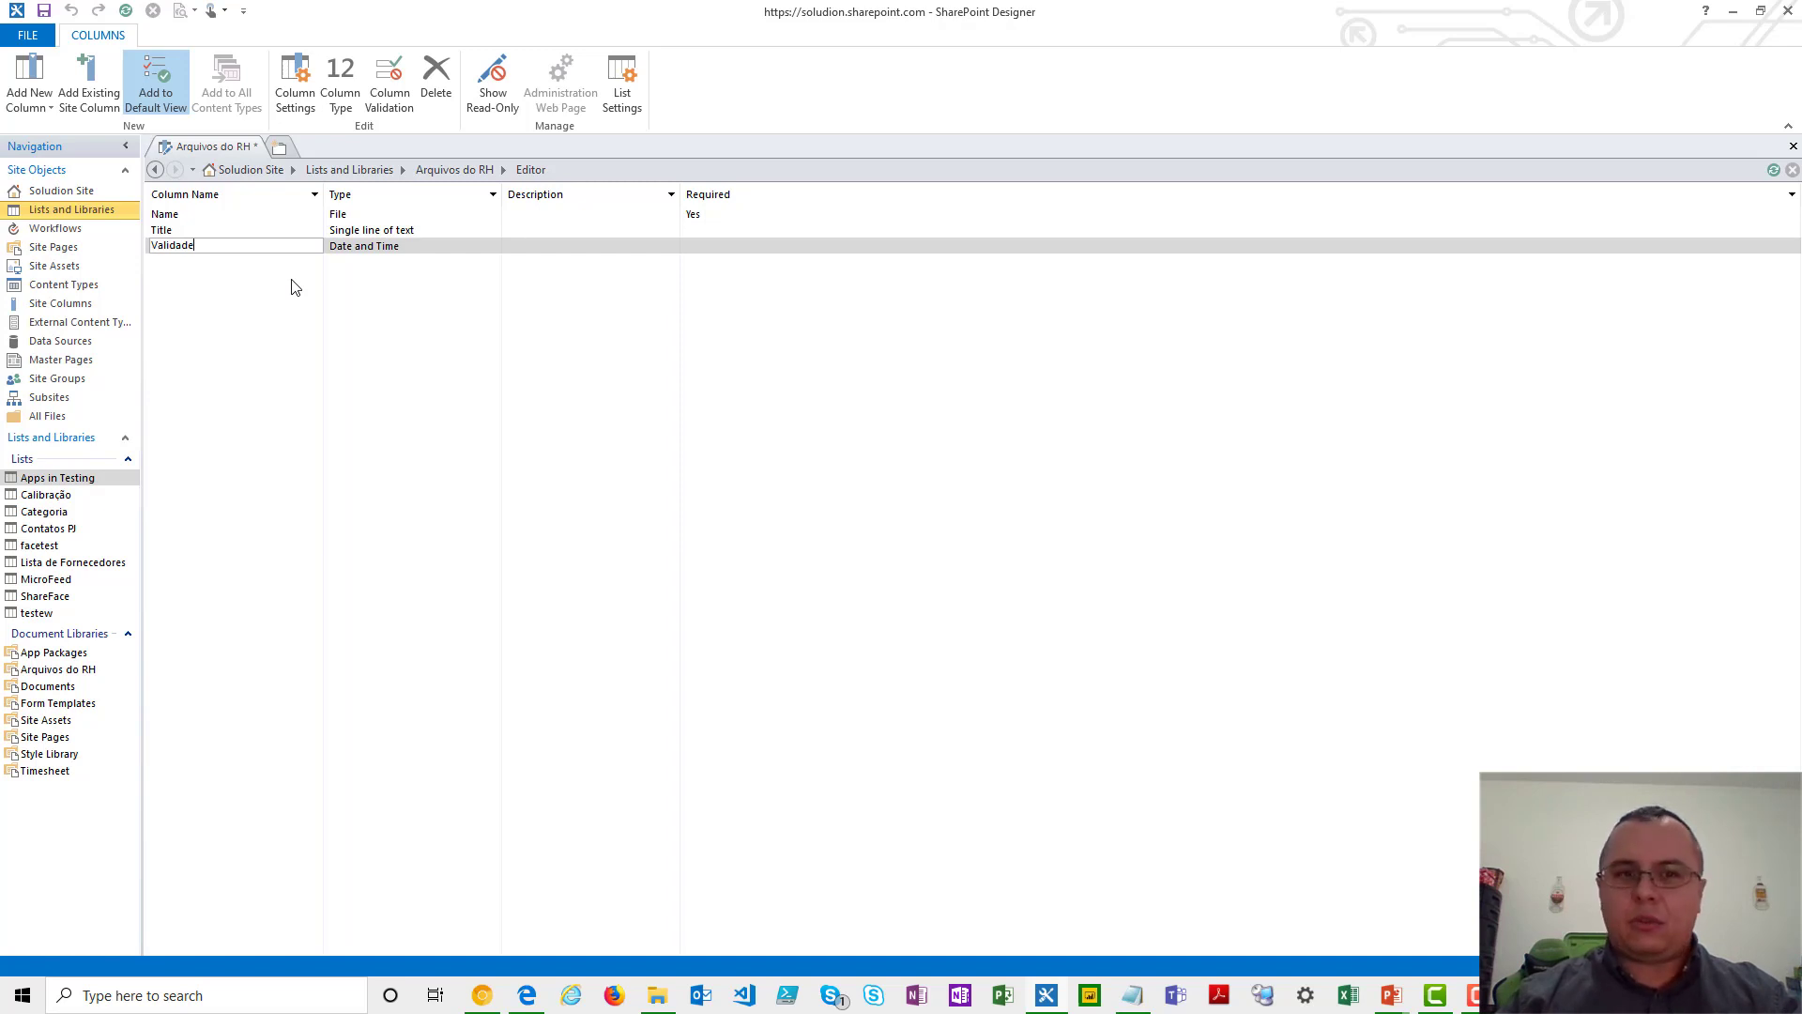
key(Return)
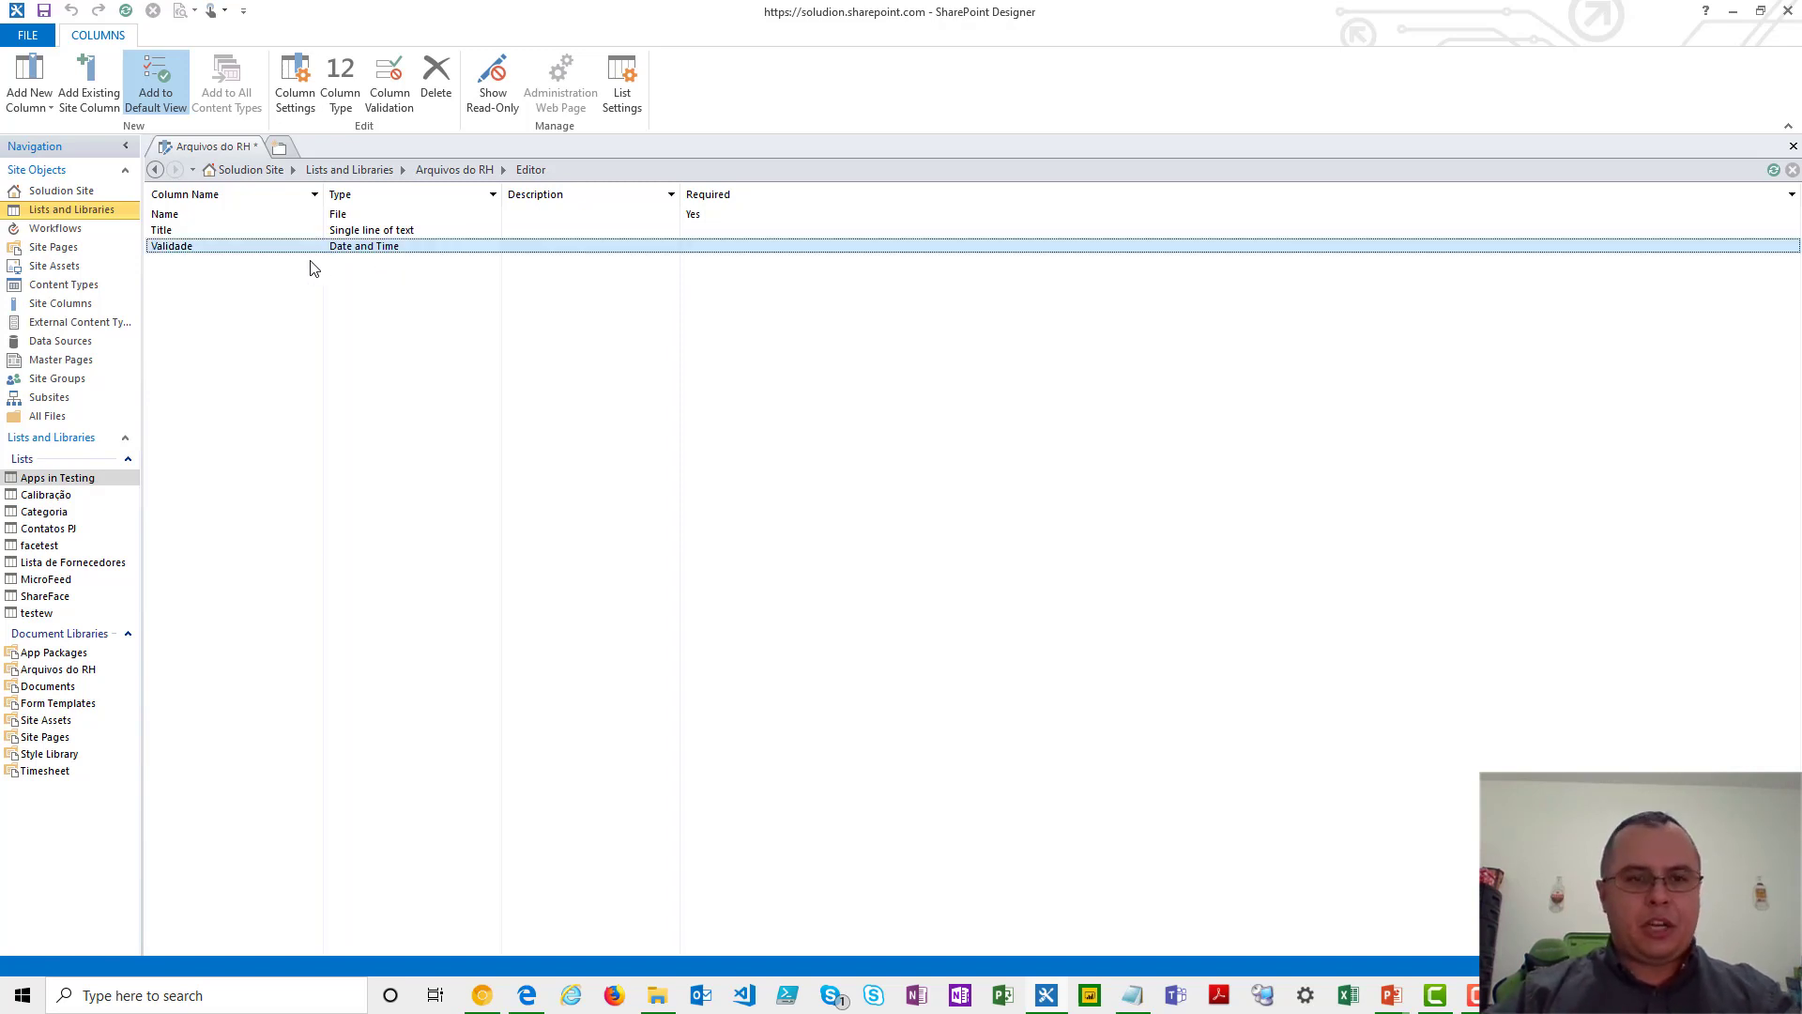
click(247, 298)
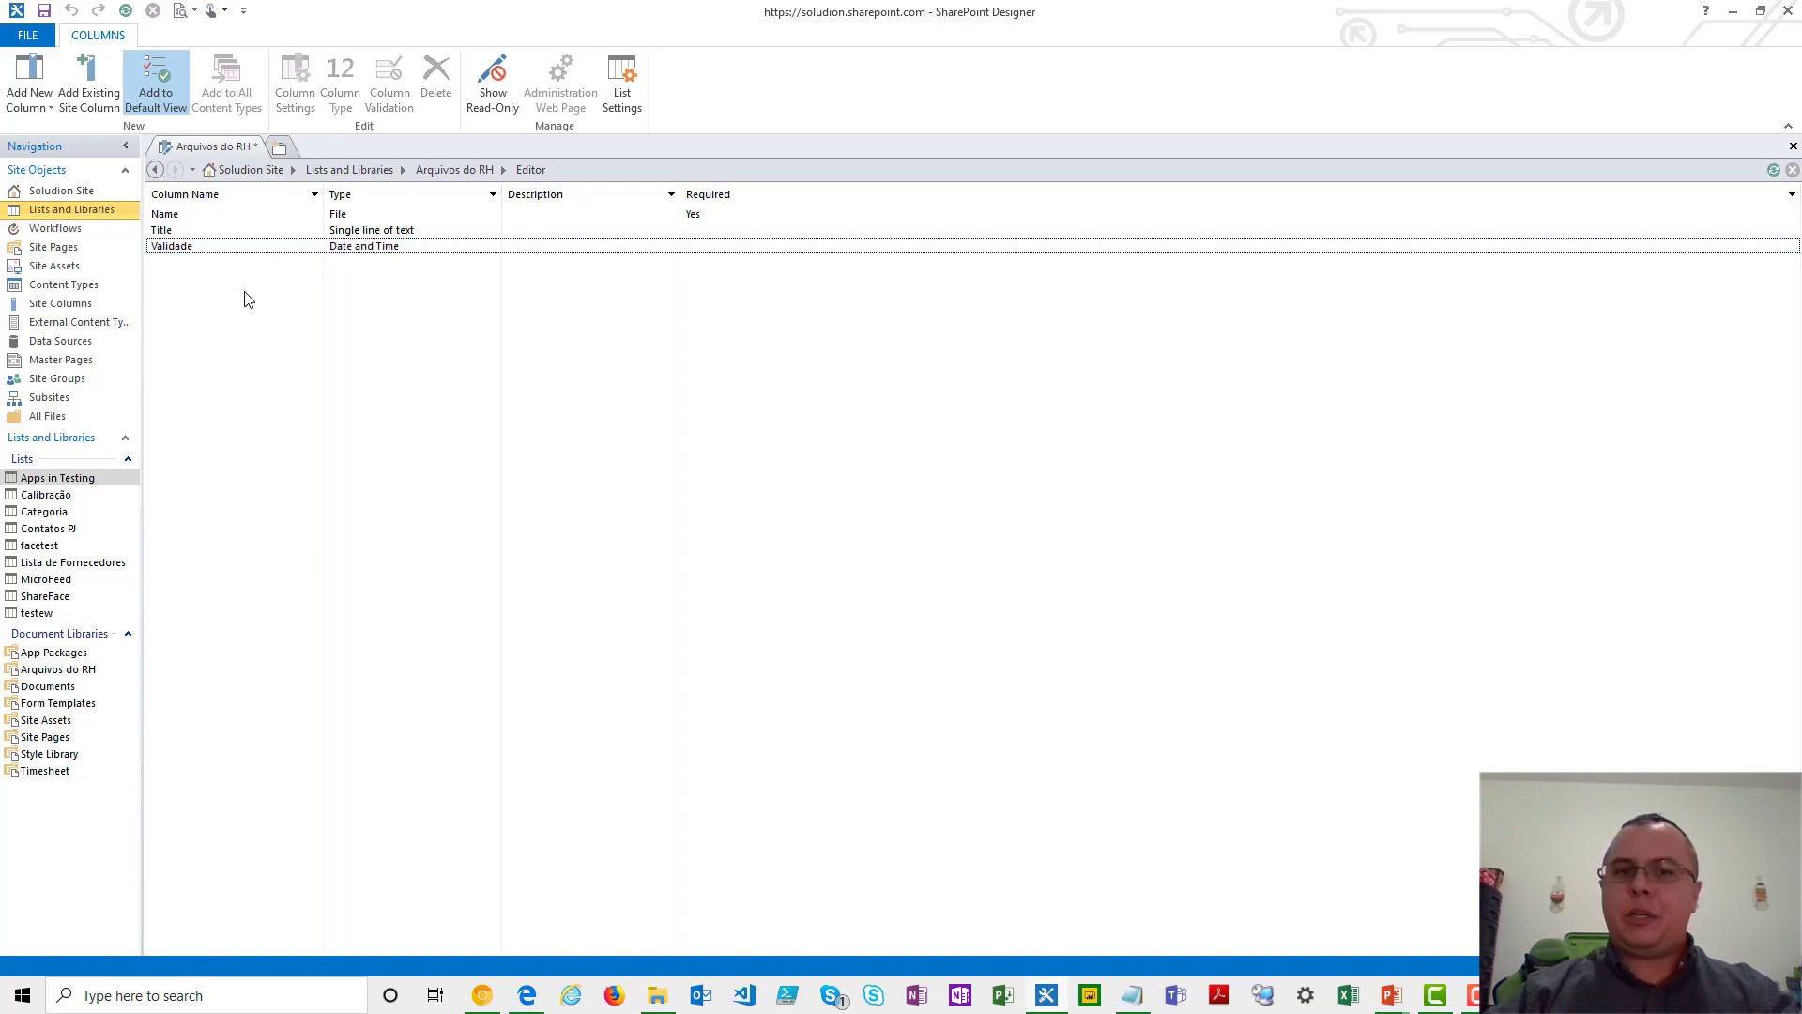
- Switch to the Edge browser, refresh the Site Contents page and open the Arquivos do RH library
click(535, 1000)
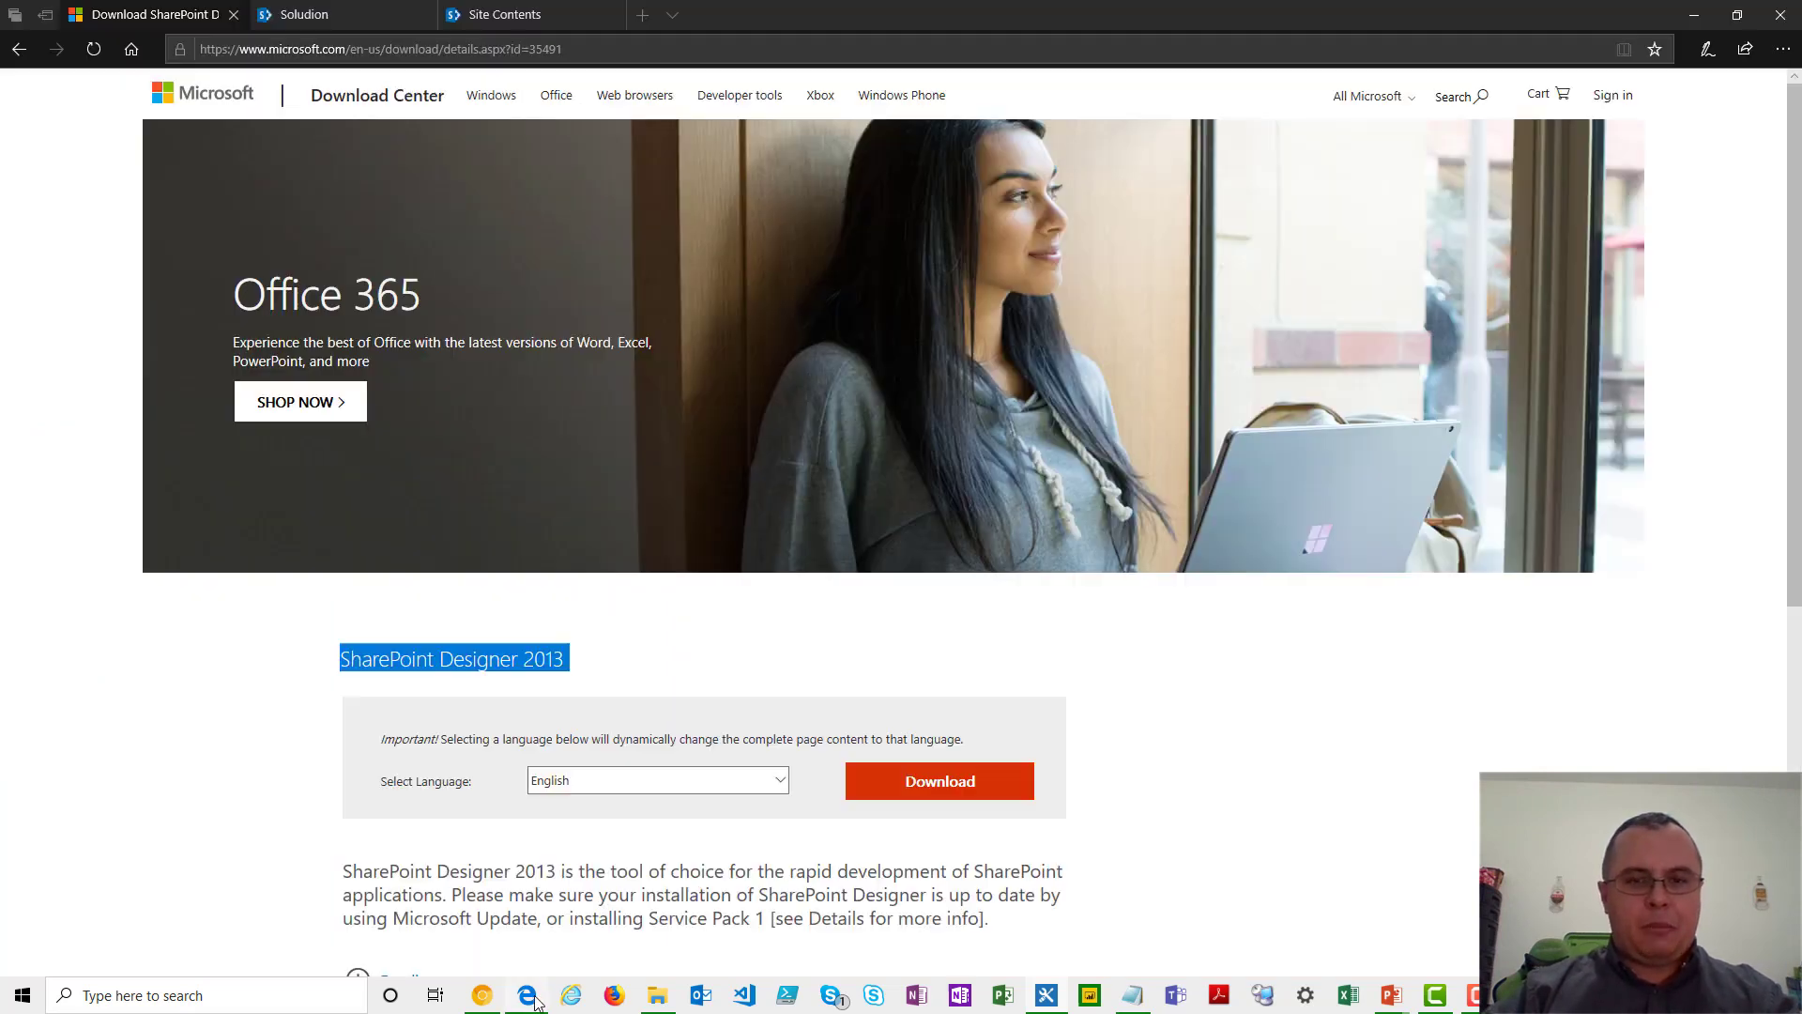
click(488, 10)
click(93, 49)
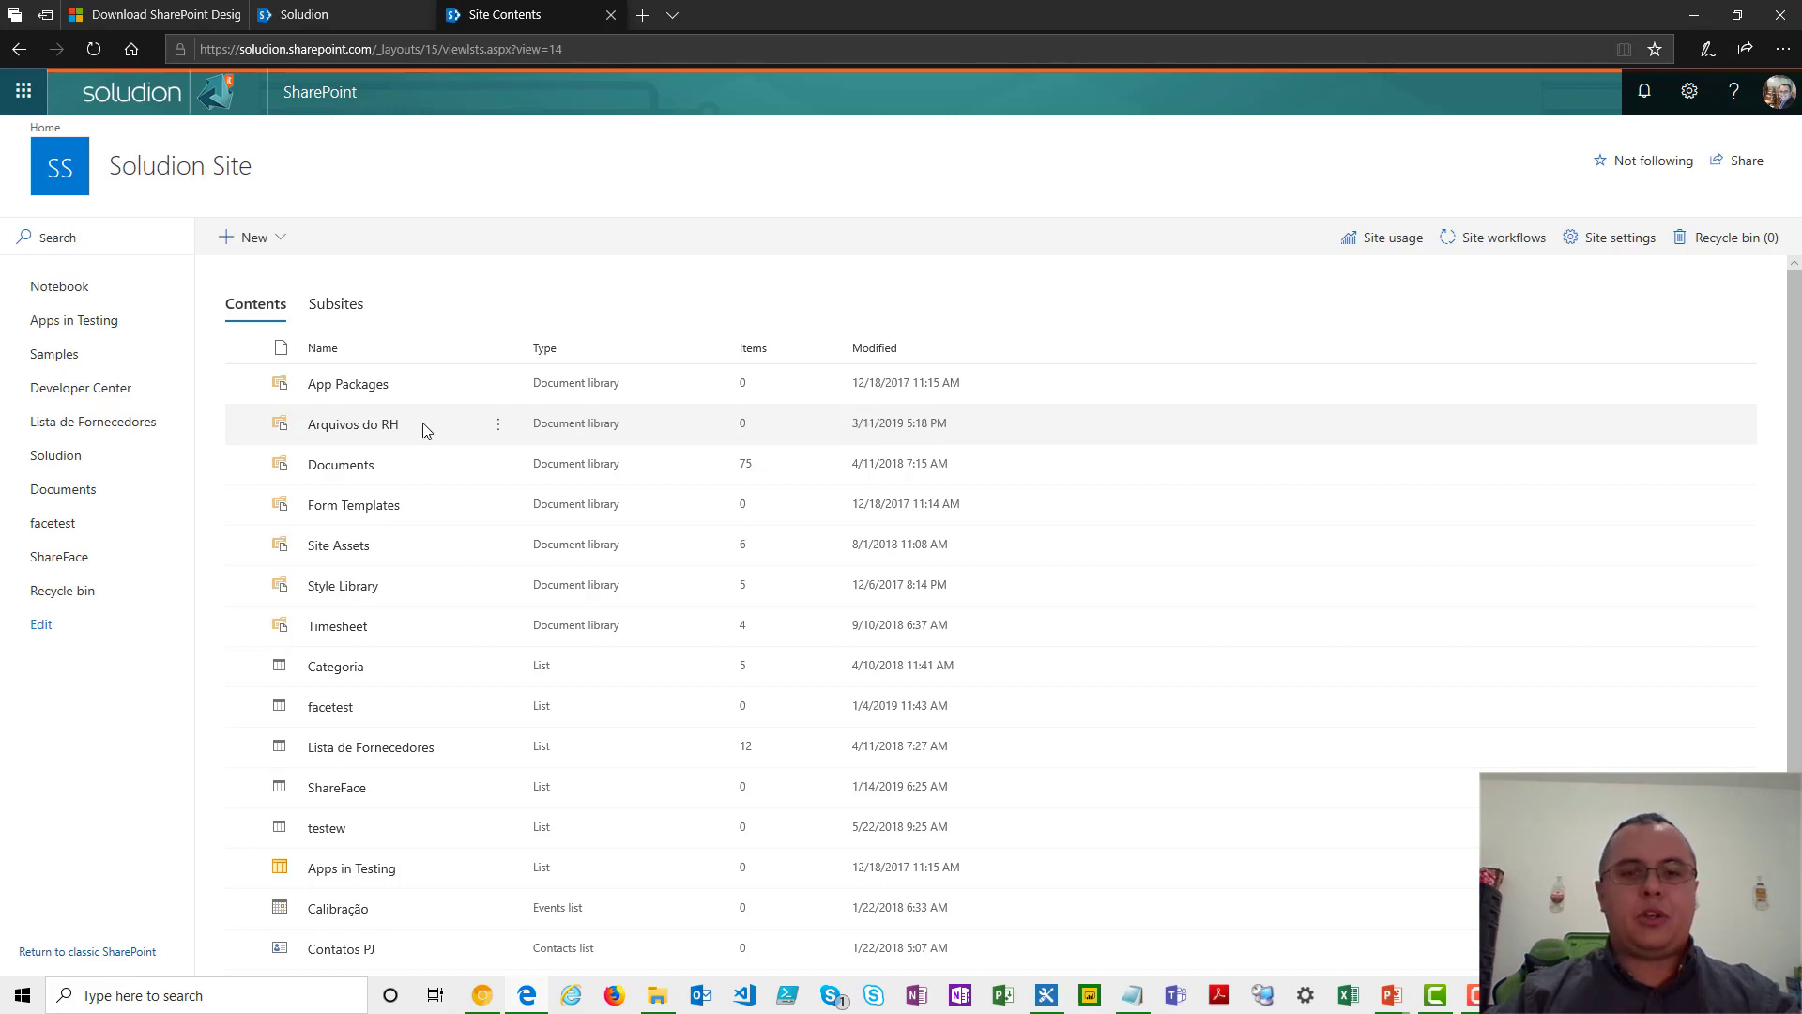
click(382, 428)
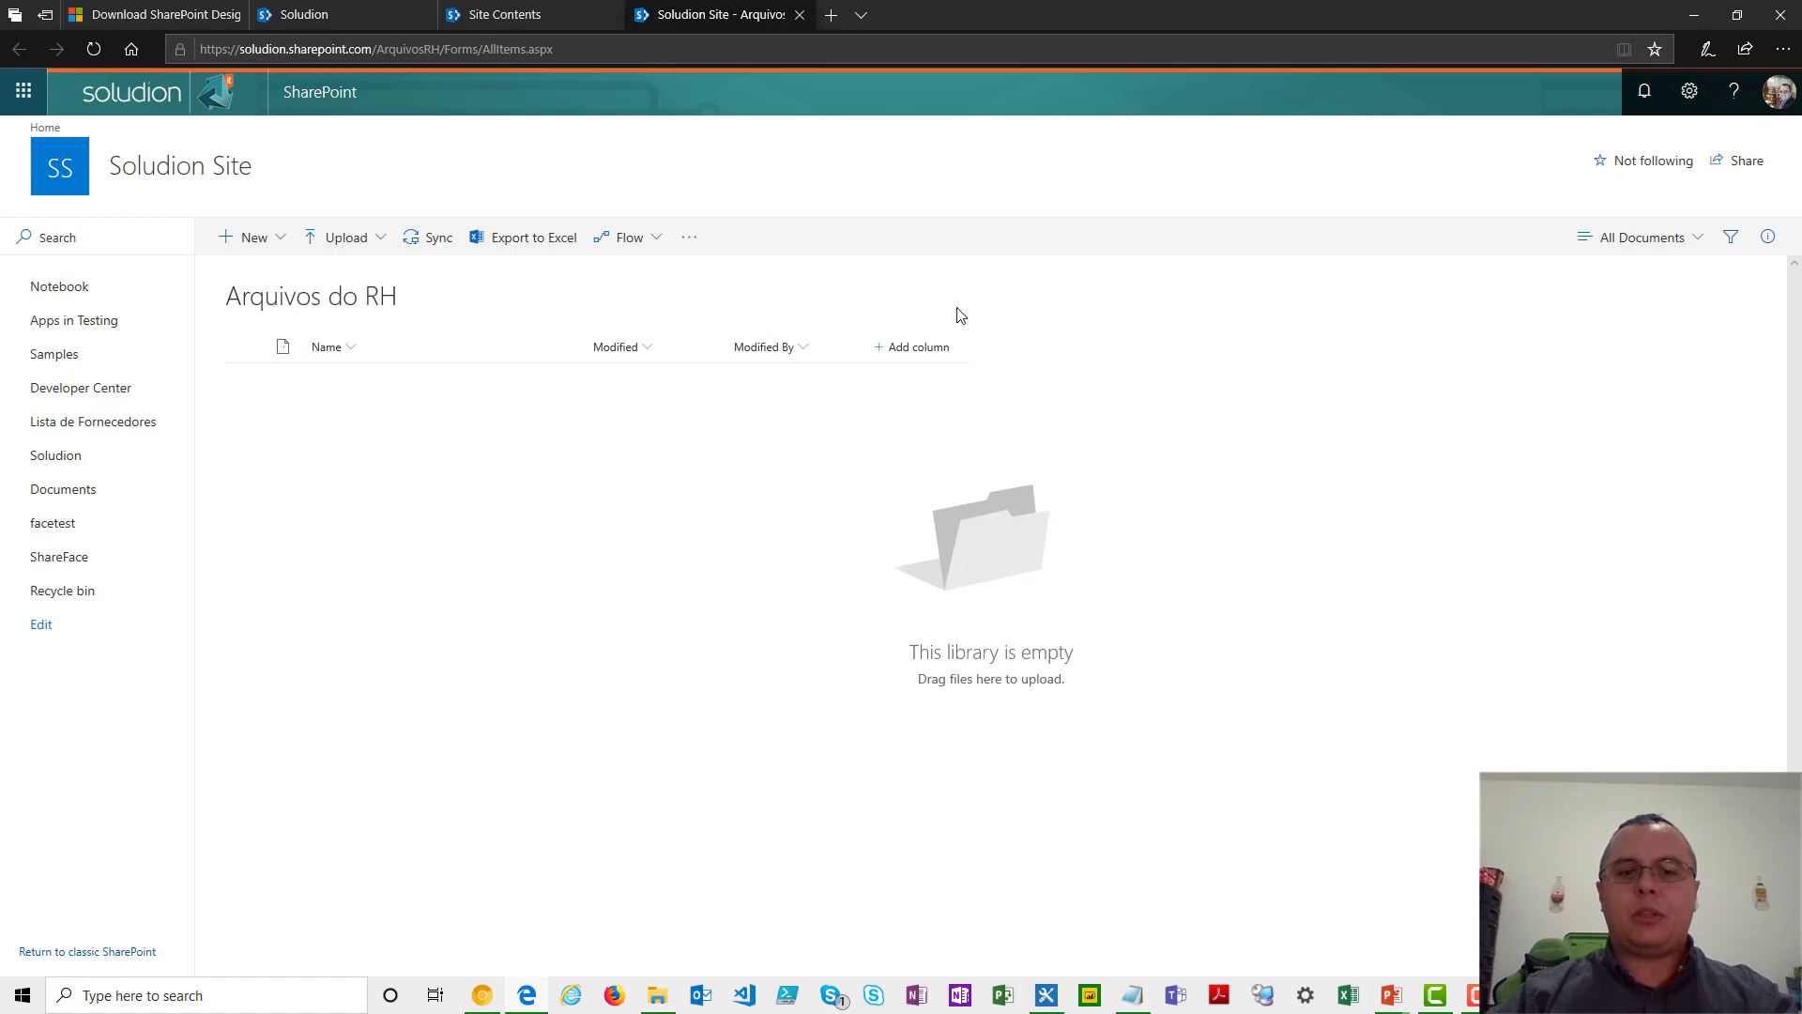
- Upload the "ChatLog Introduction DEMO to Pyramid Analytics BI Office" RTF file from Documents to the Arquivos do RH library
click(359, 240)
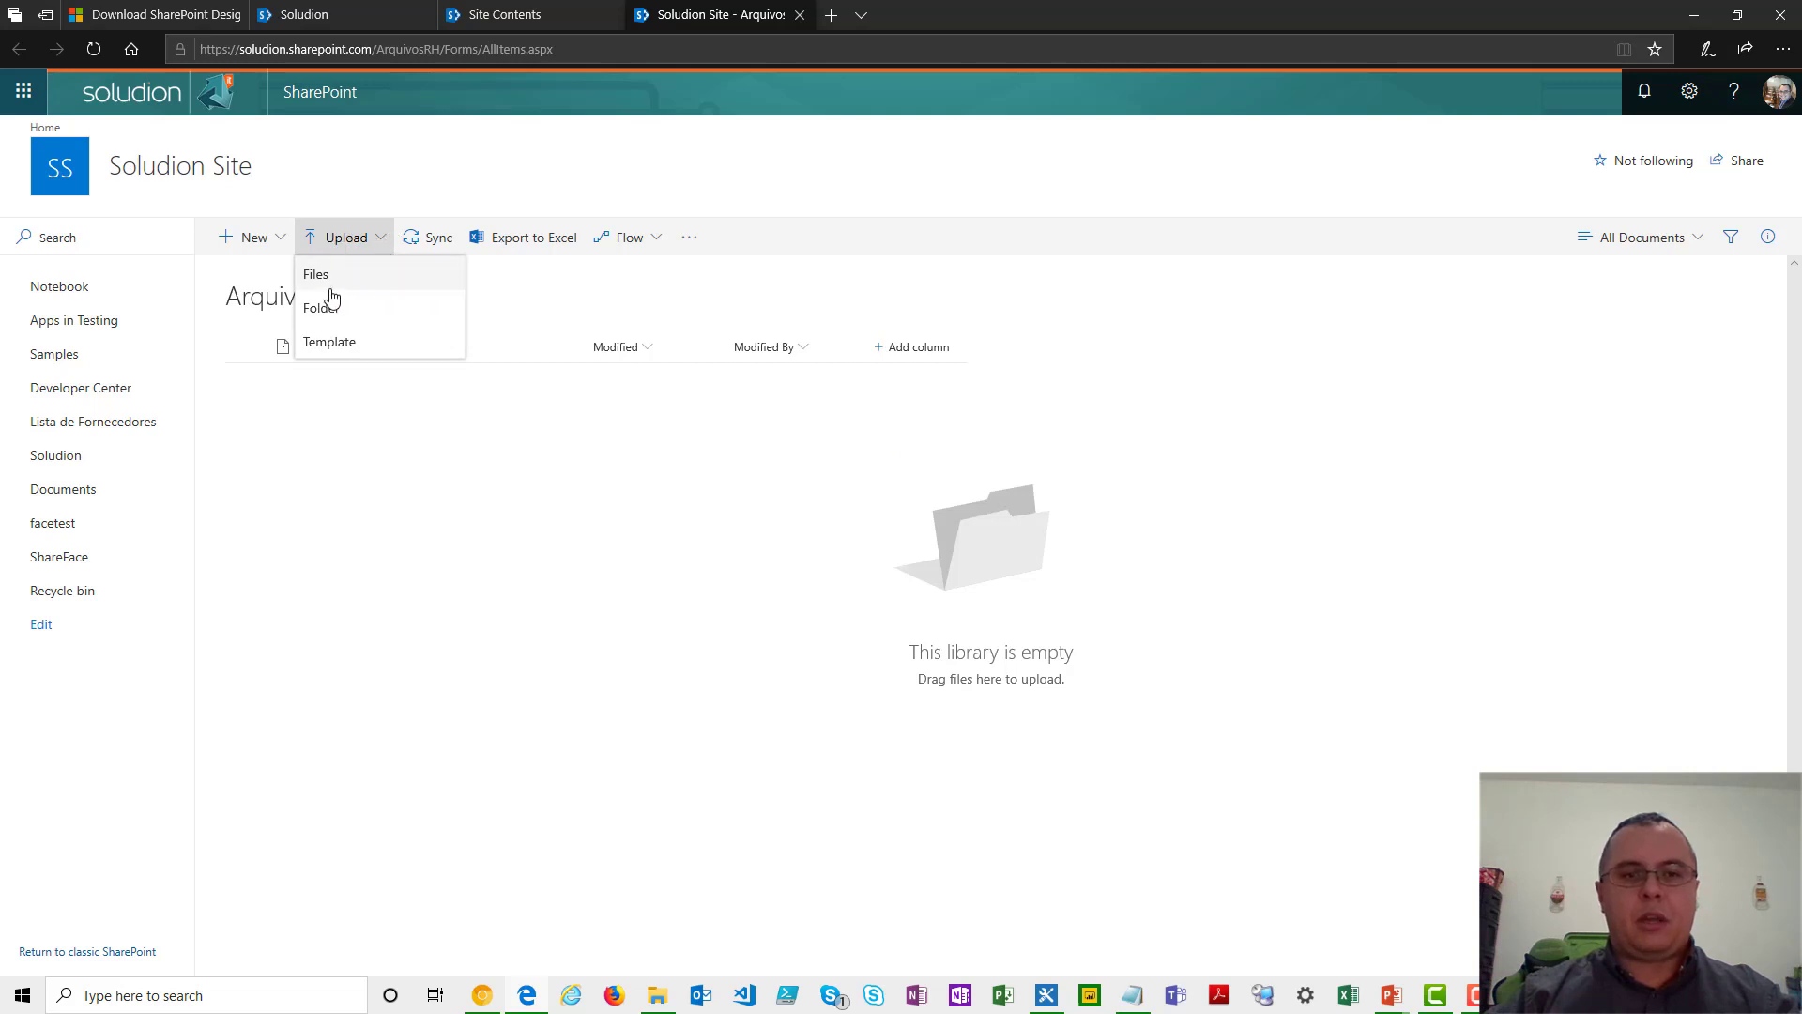
click(332, 284)
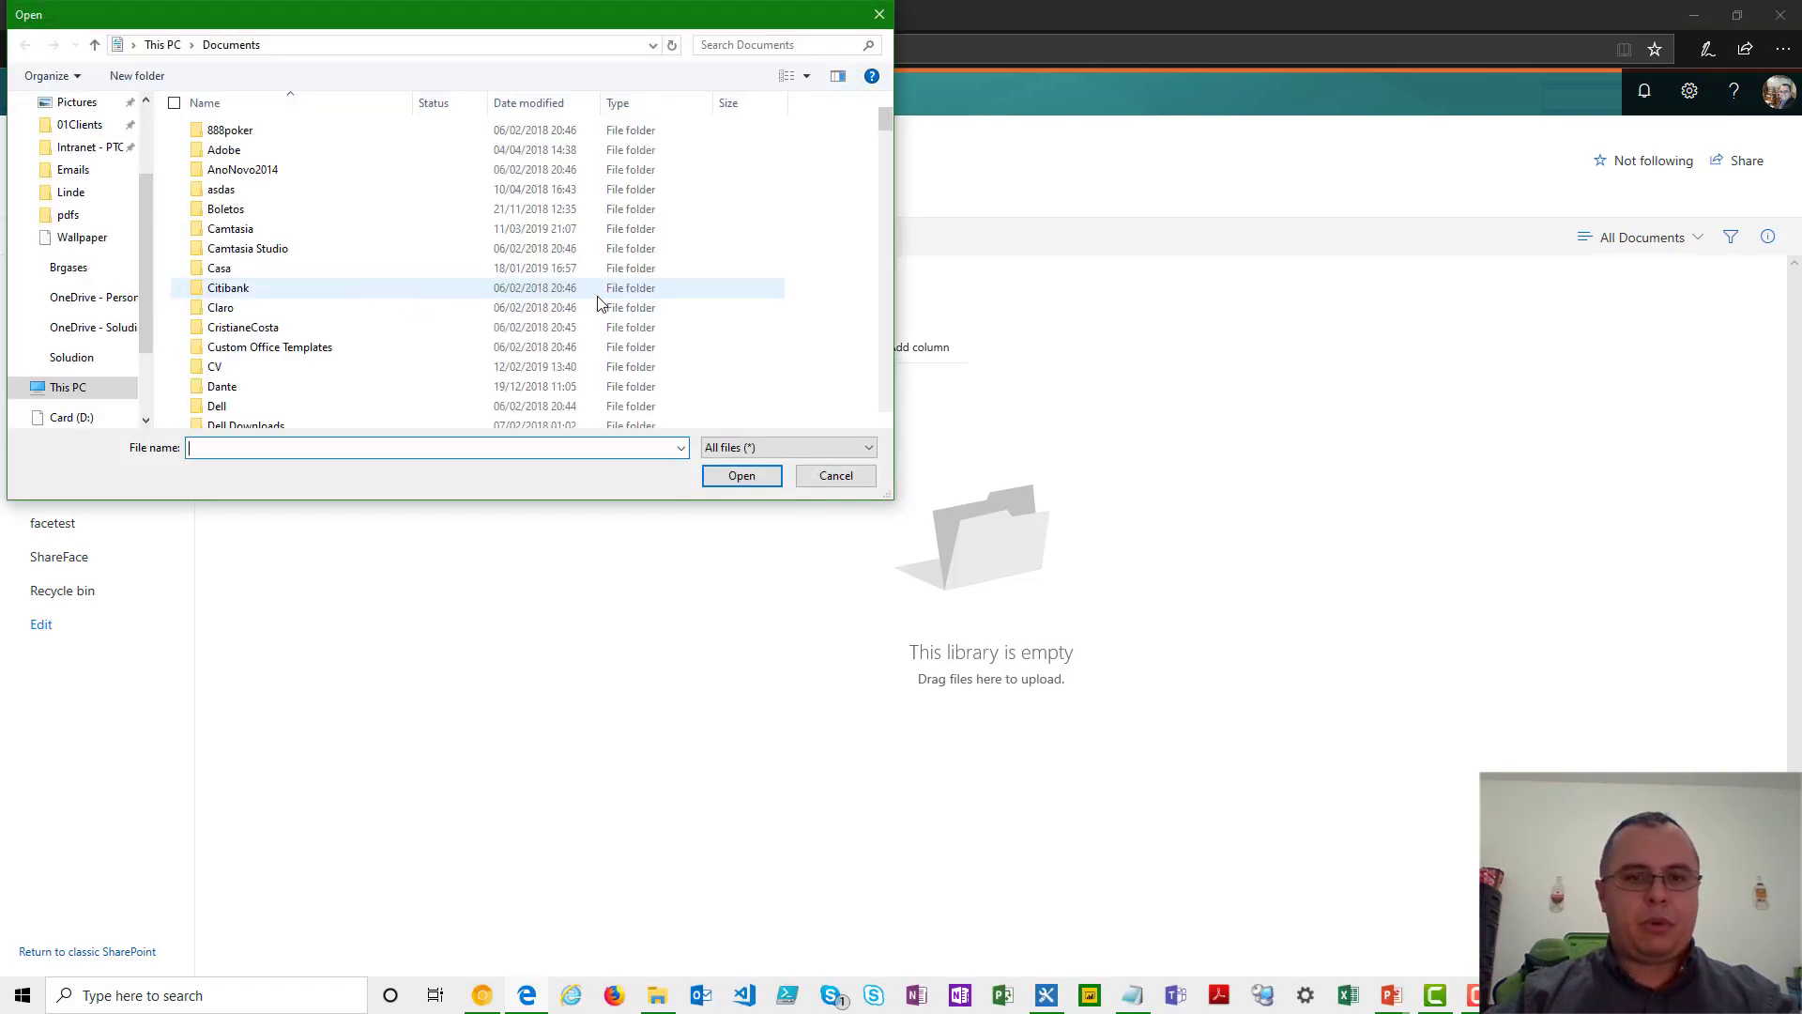
scroll(598, 302, down, 15)
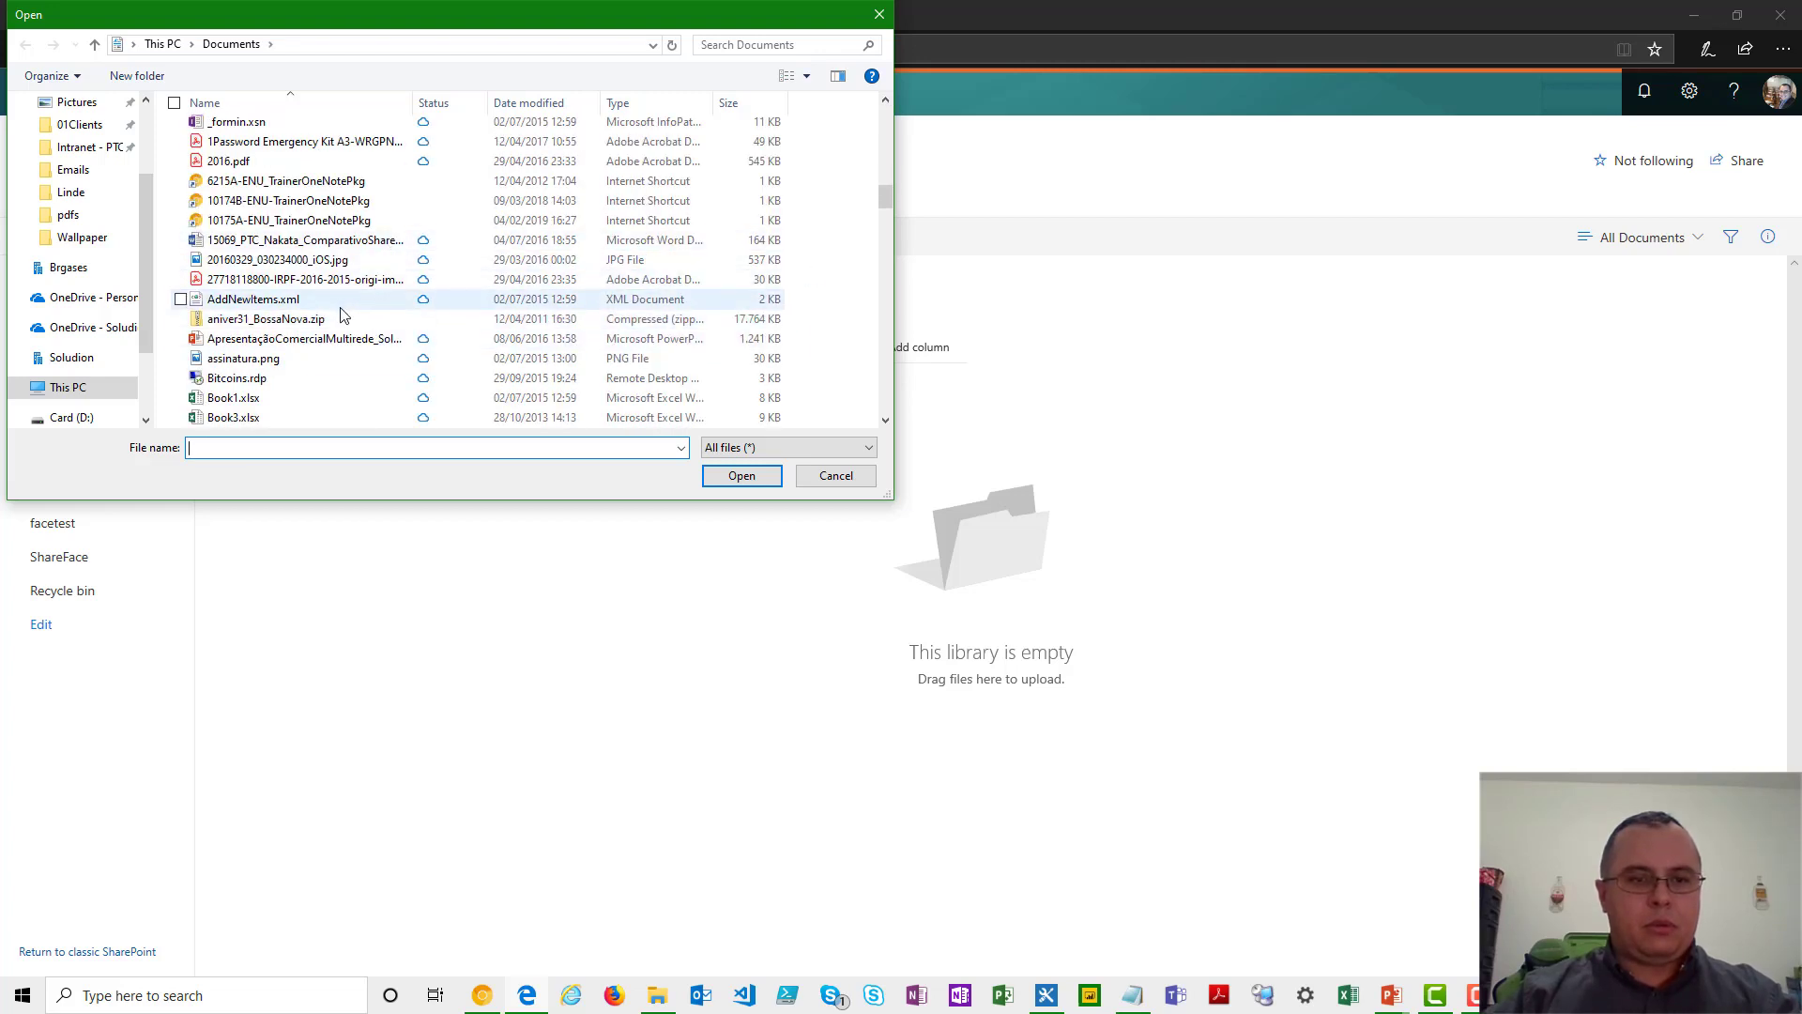
click(294, 362)
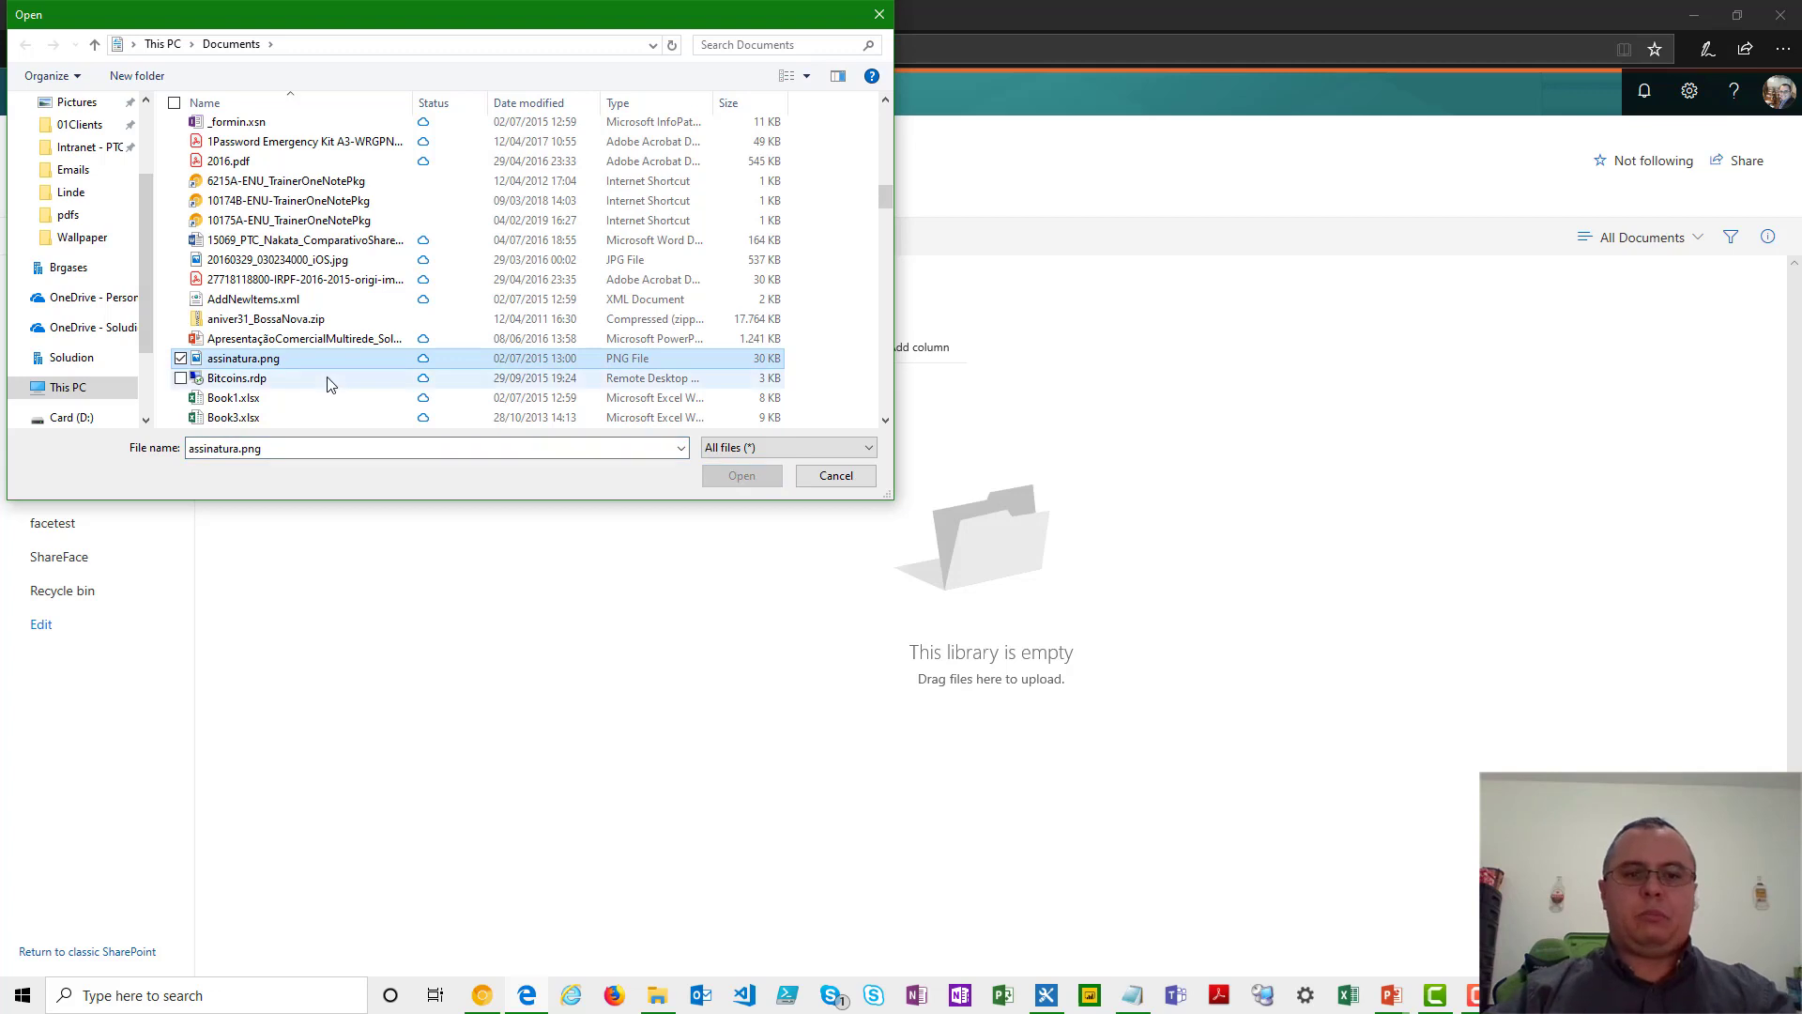
scroll(350, 342, down, 3)
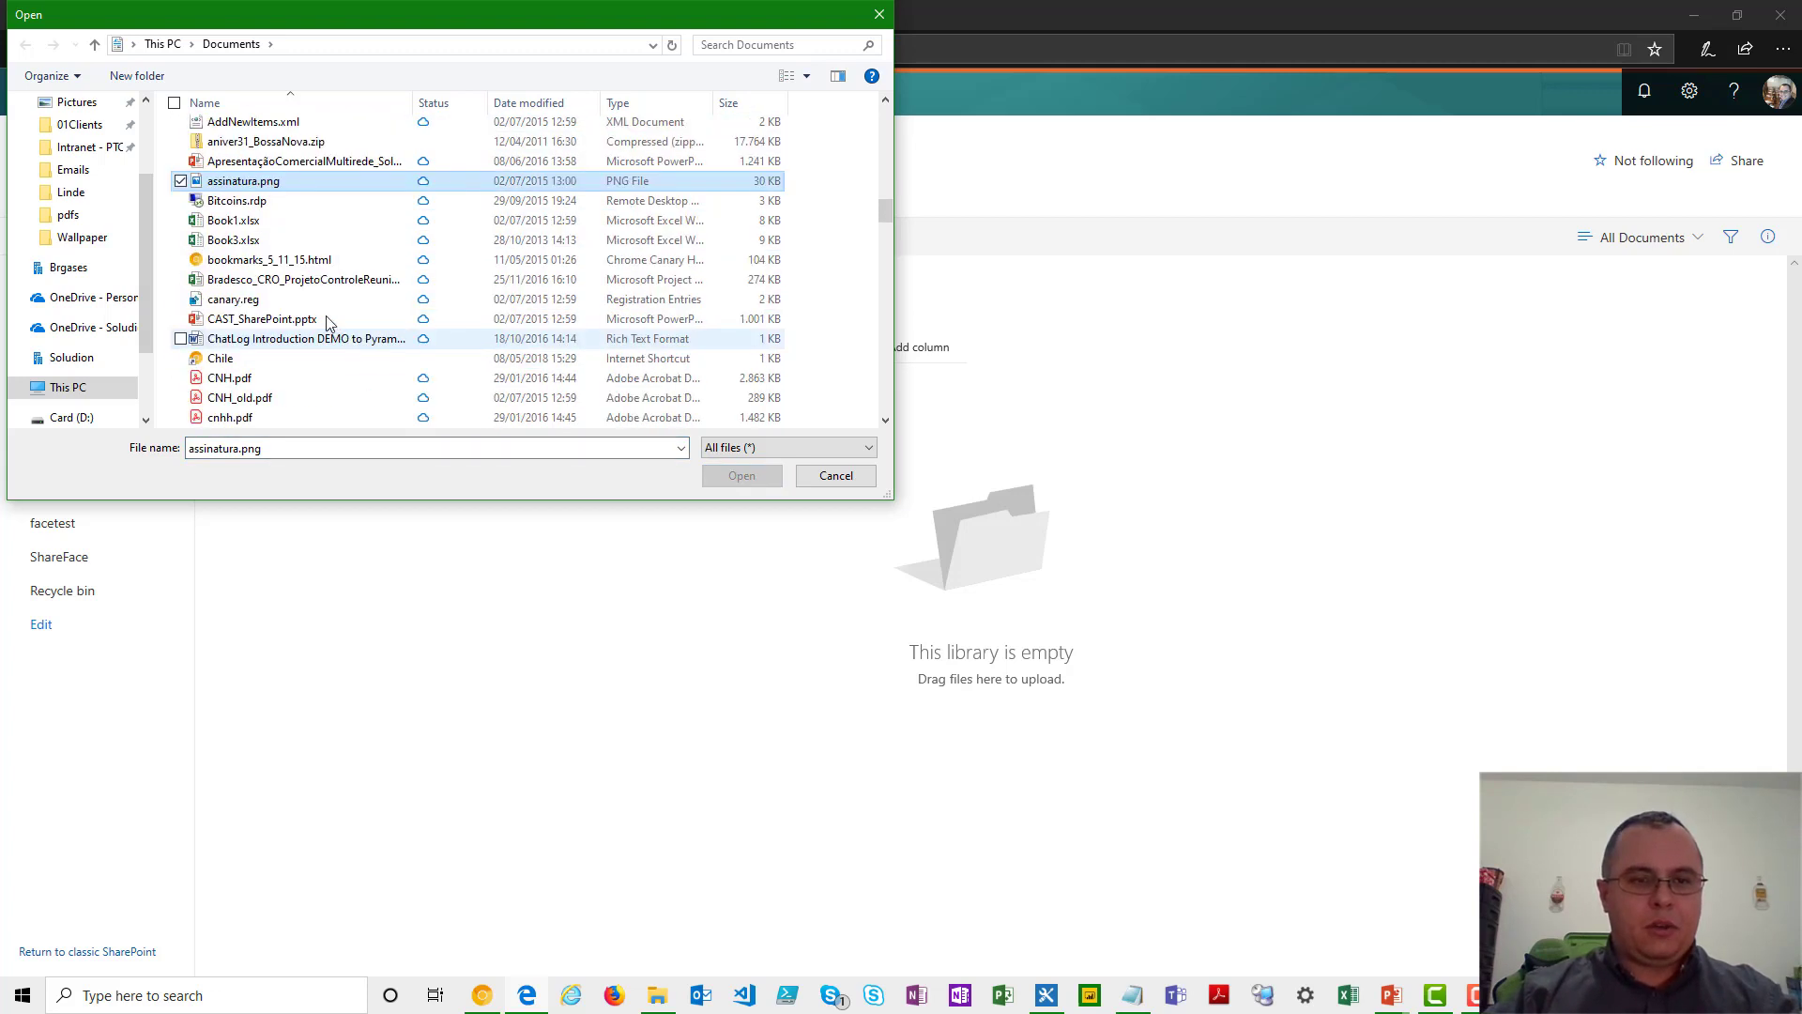
click(316, 330)
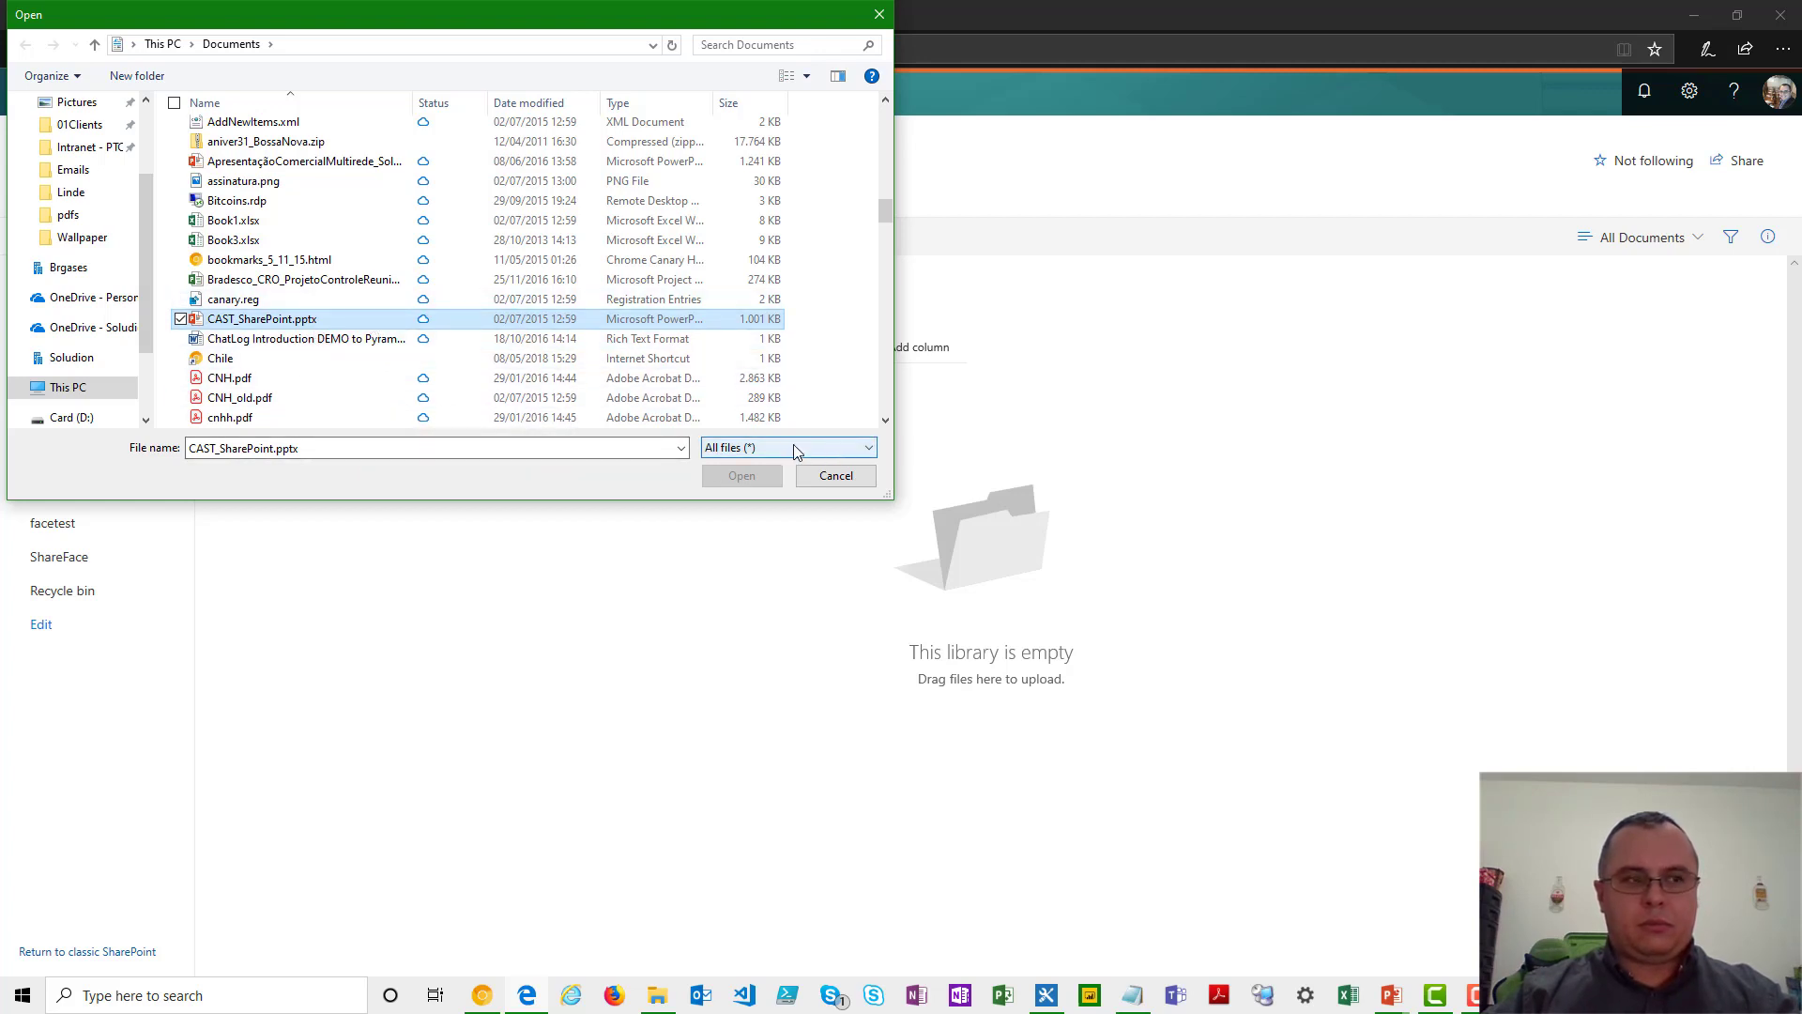
key(Return)
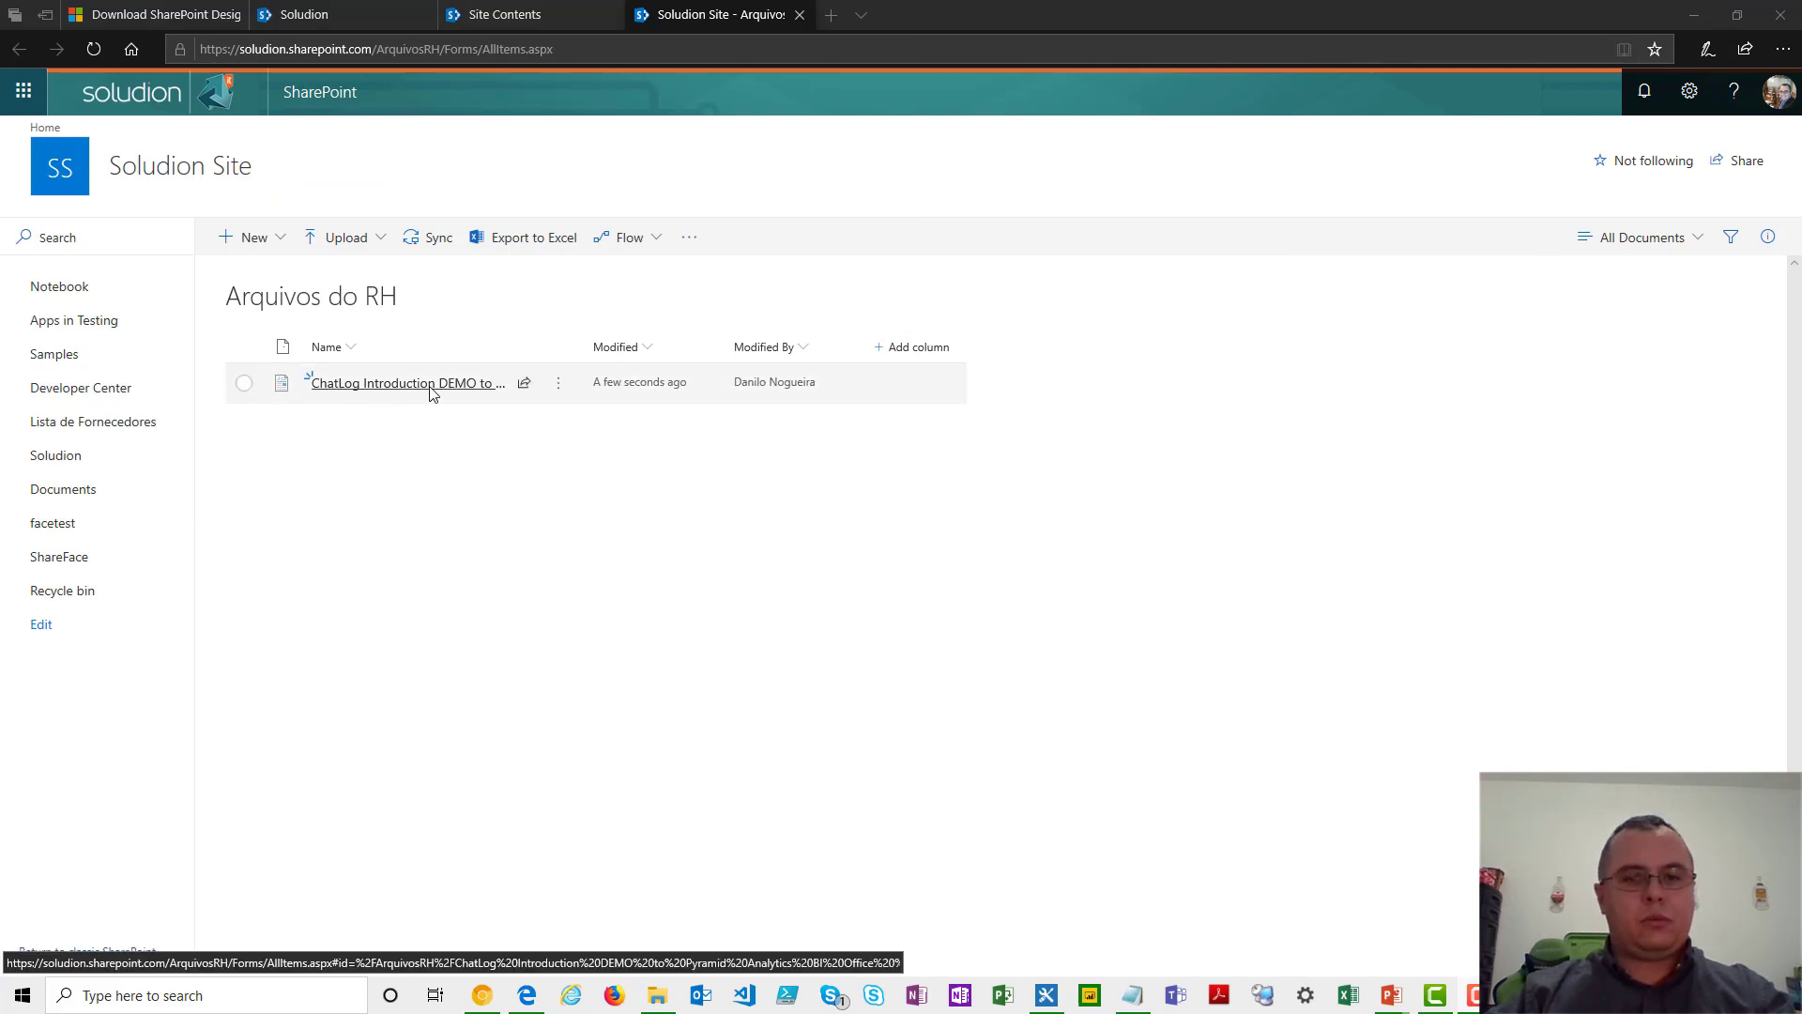
mouse_move(431, 393)
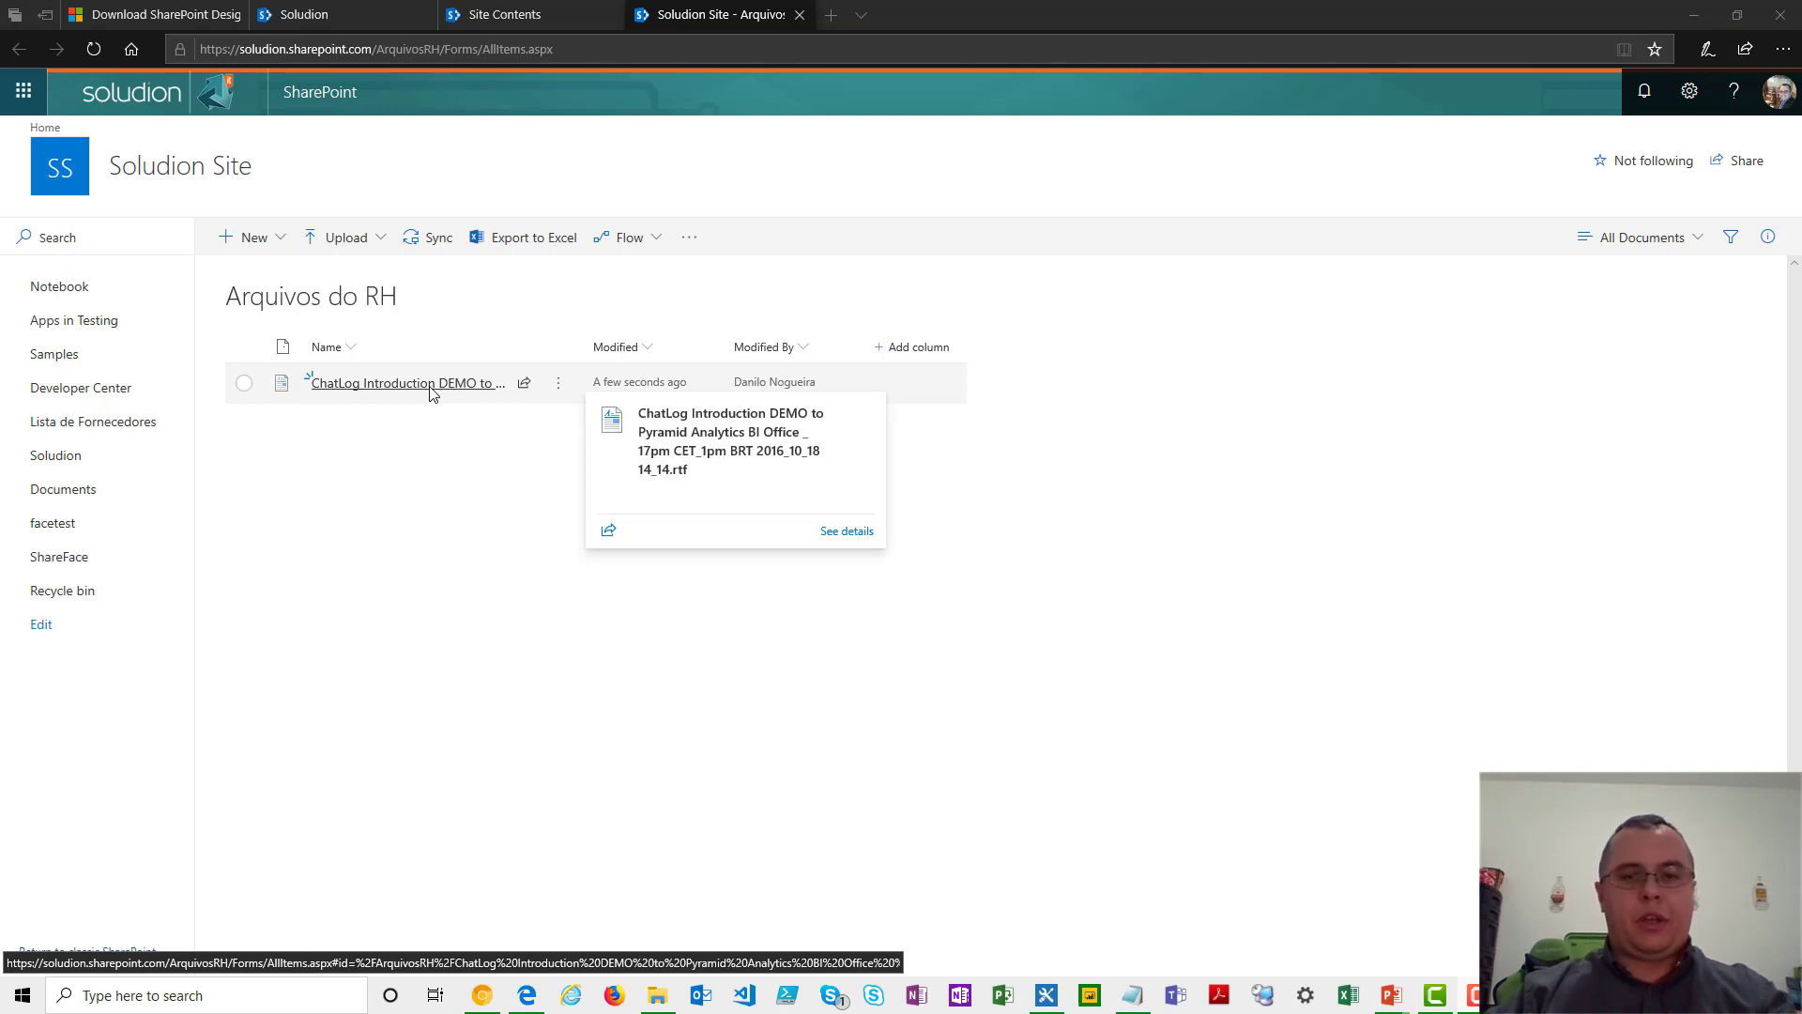
- Upload the Forncedd.xlsx workbook from Documents to the Arquivos do RH library
click(352, 241)
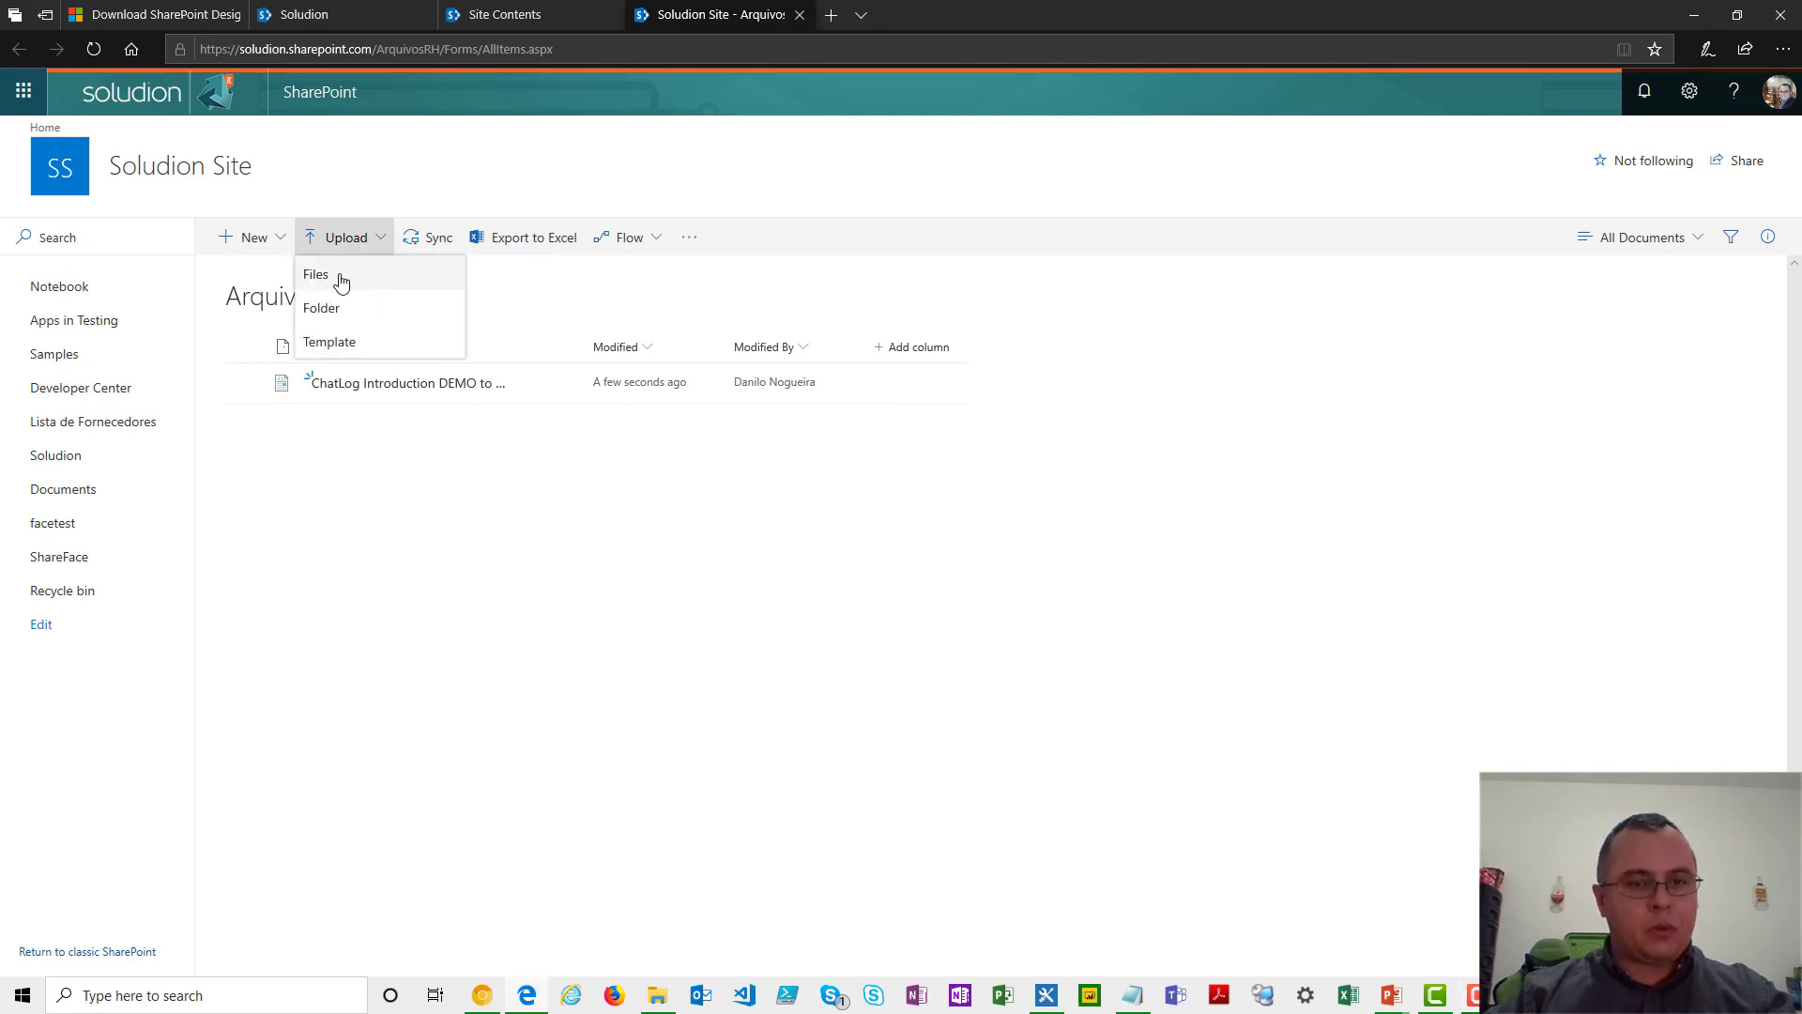
click(347, 281)
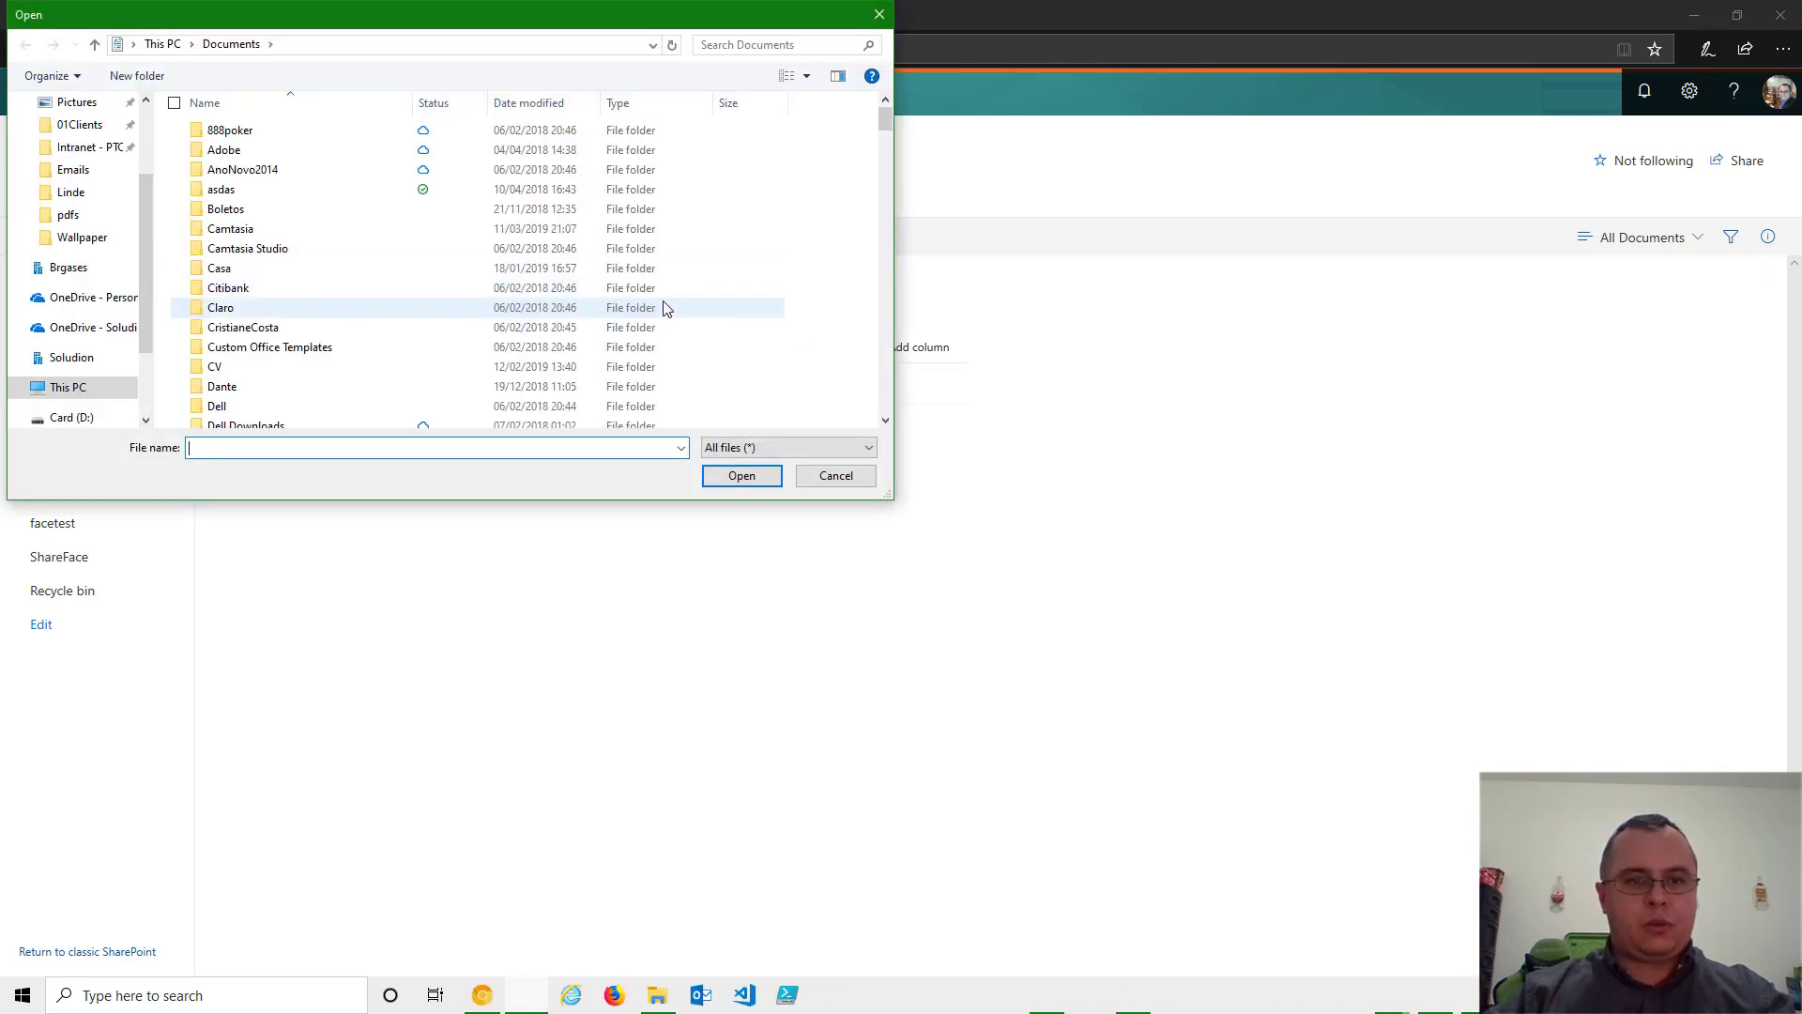
scroll(663, 308, down, 15)
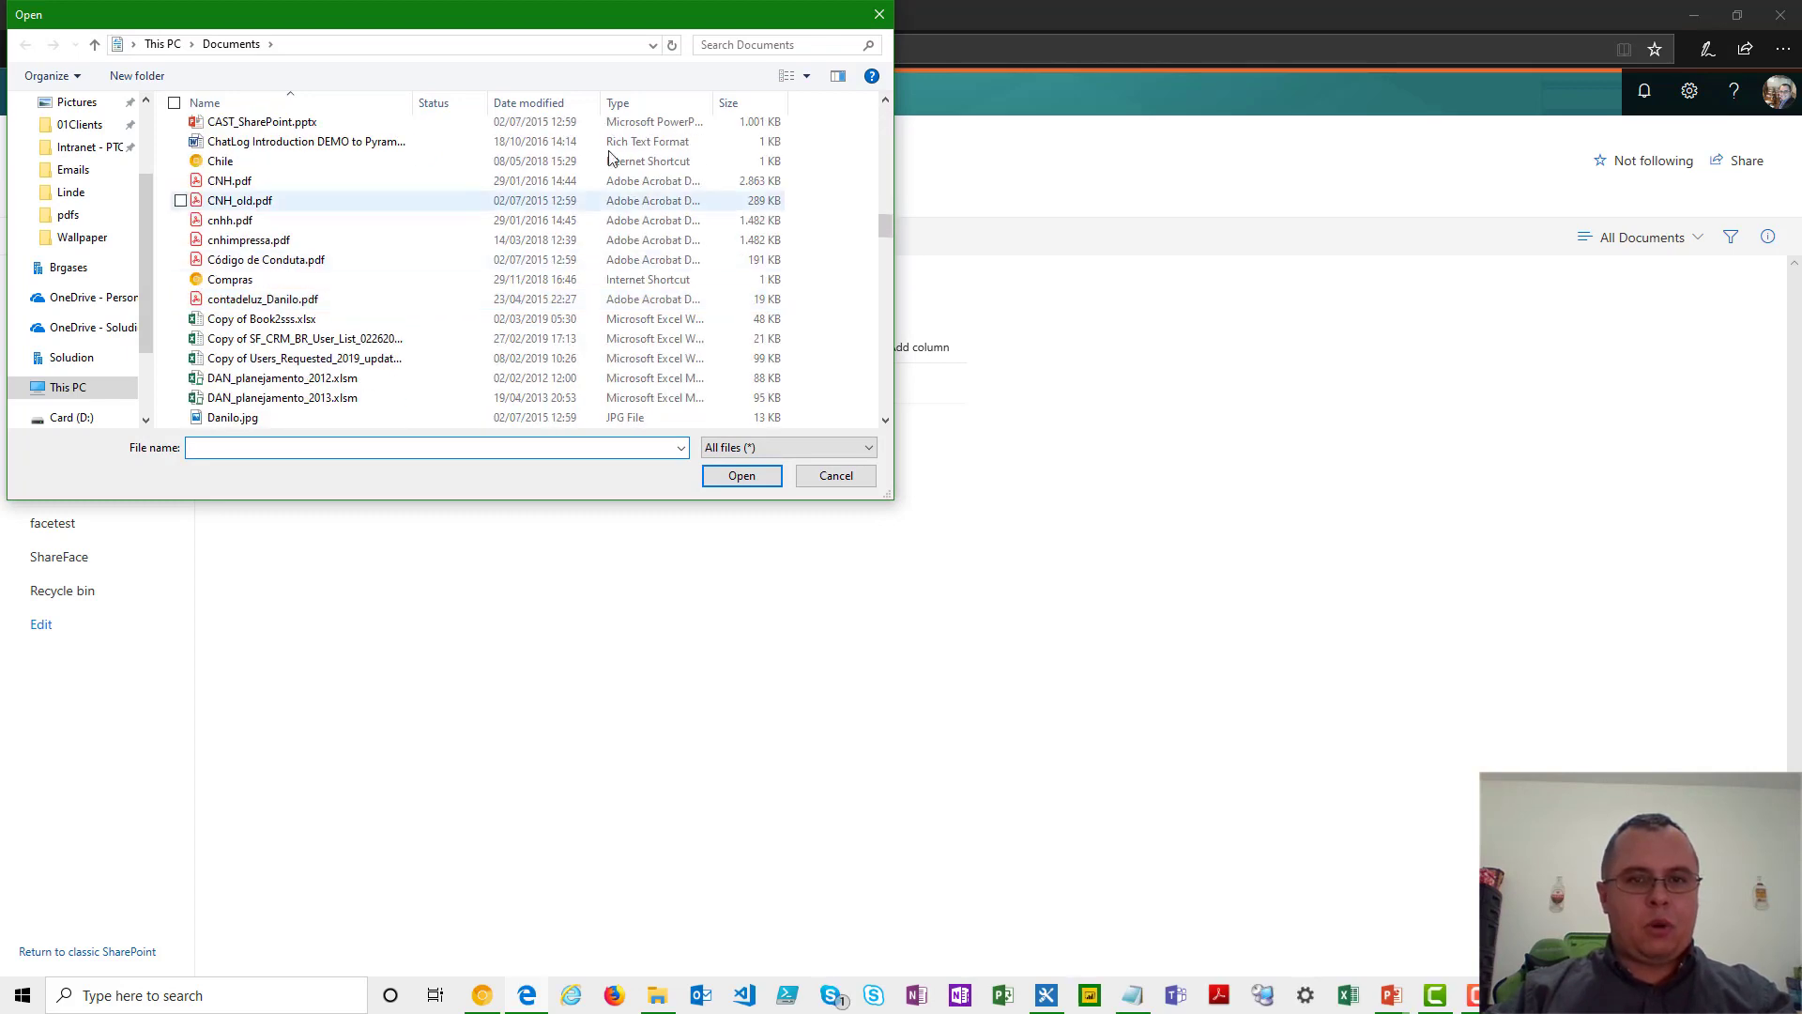
click(623, 110)
scroll(579, 263, down, 12)
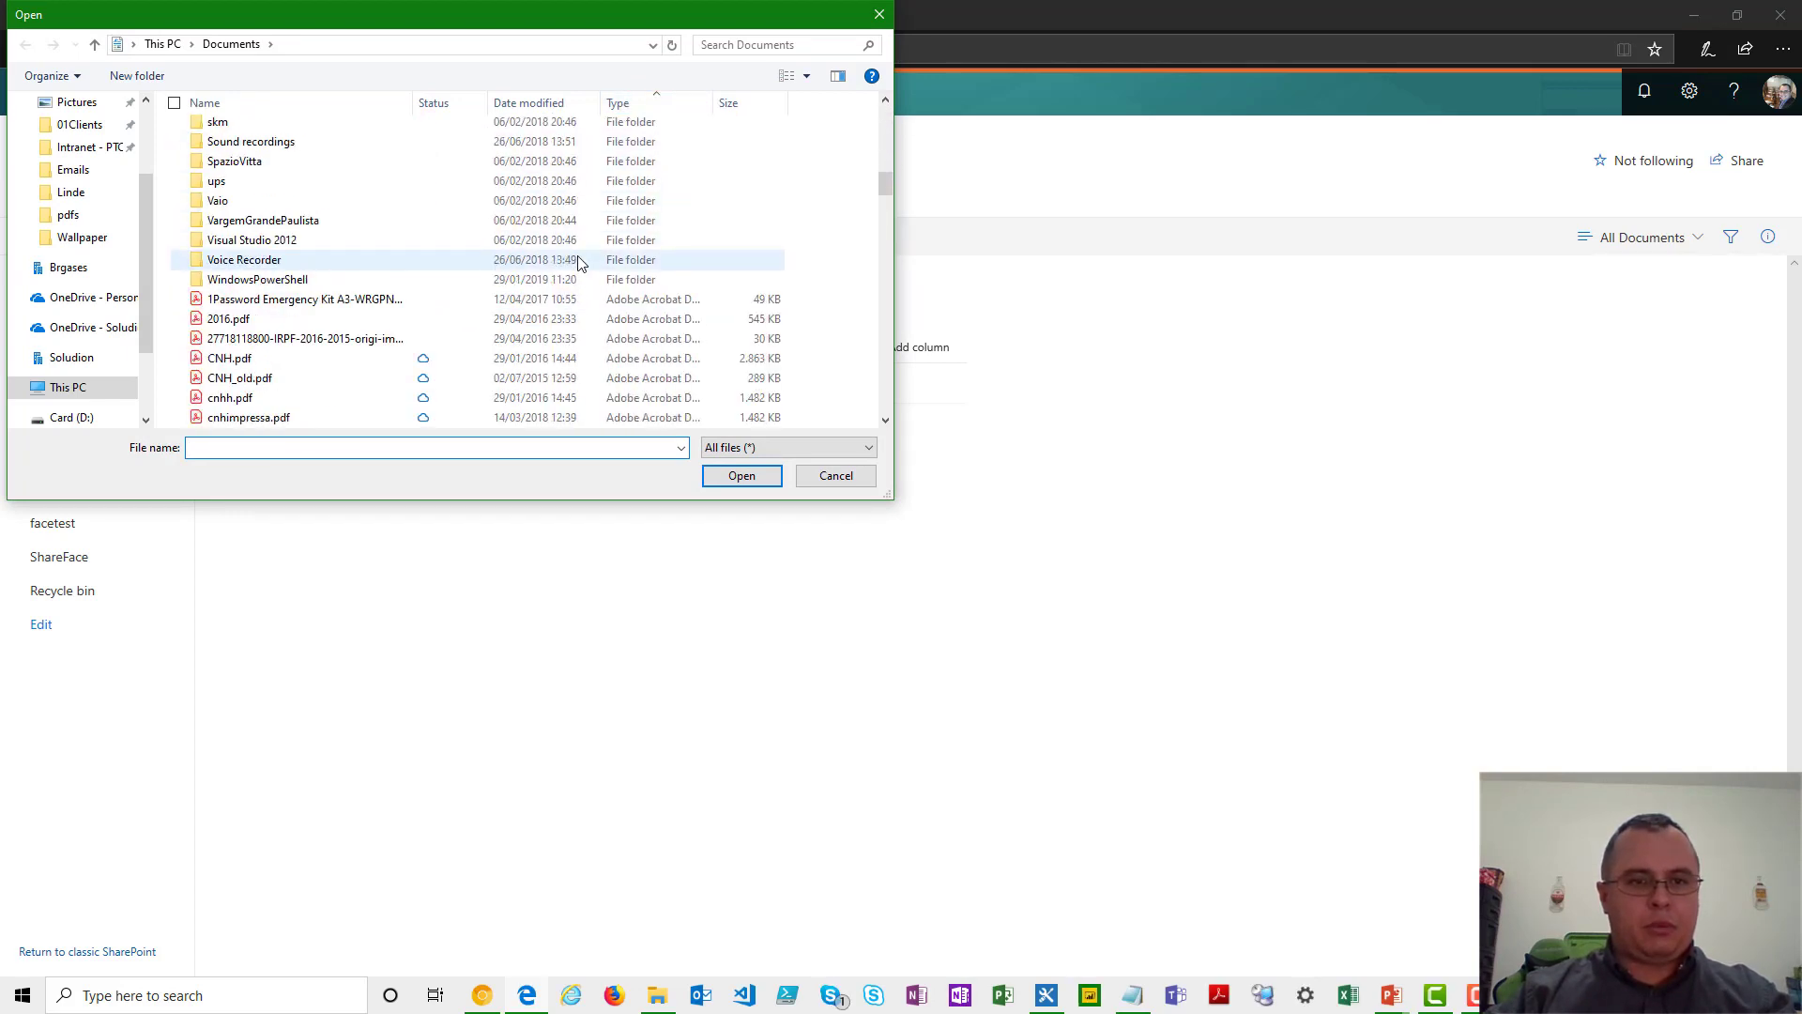
scroll(579, 263, down, 2)
scroll(579, 263, down, 12)
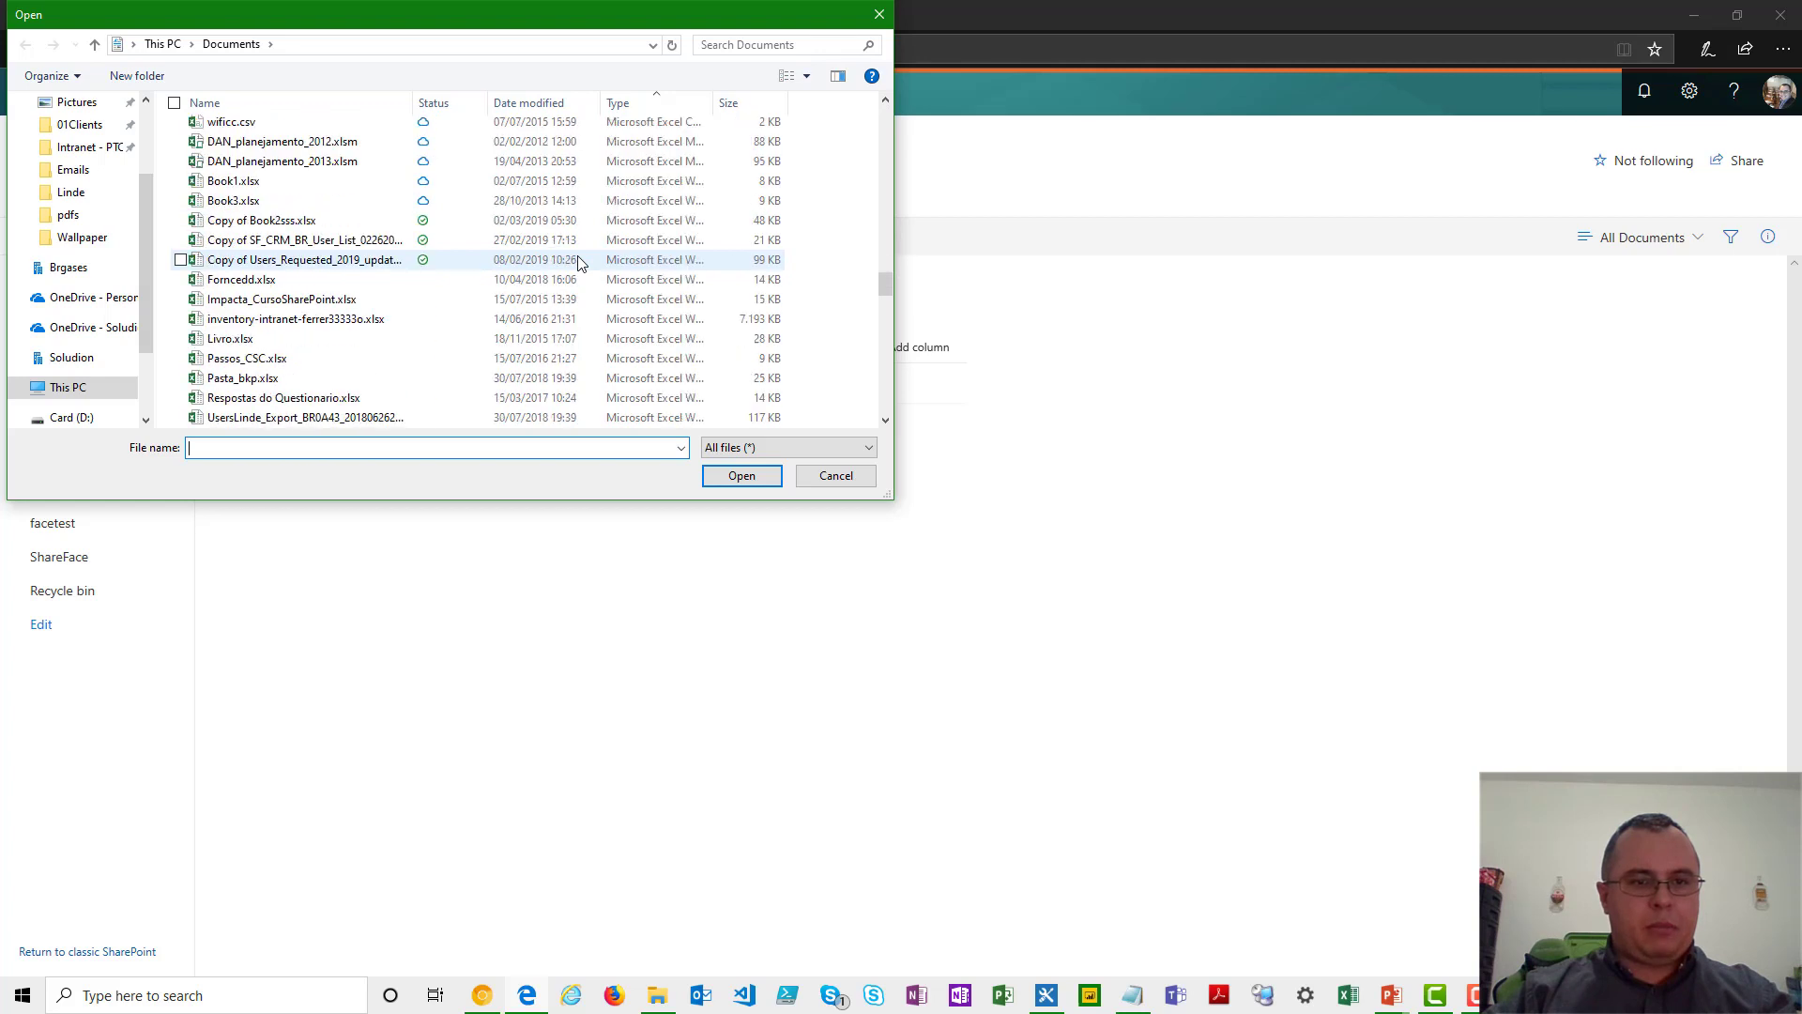
double_click(281, 152)
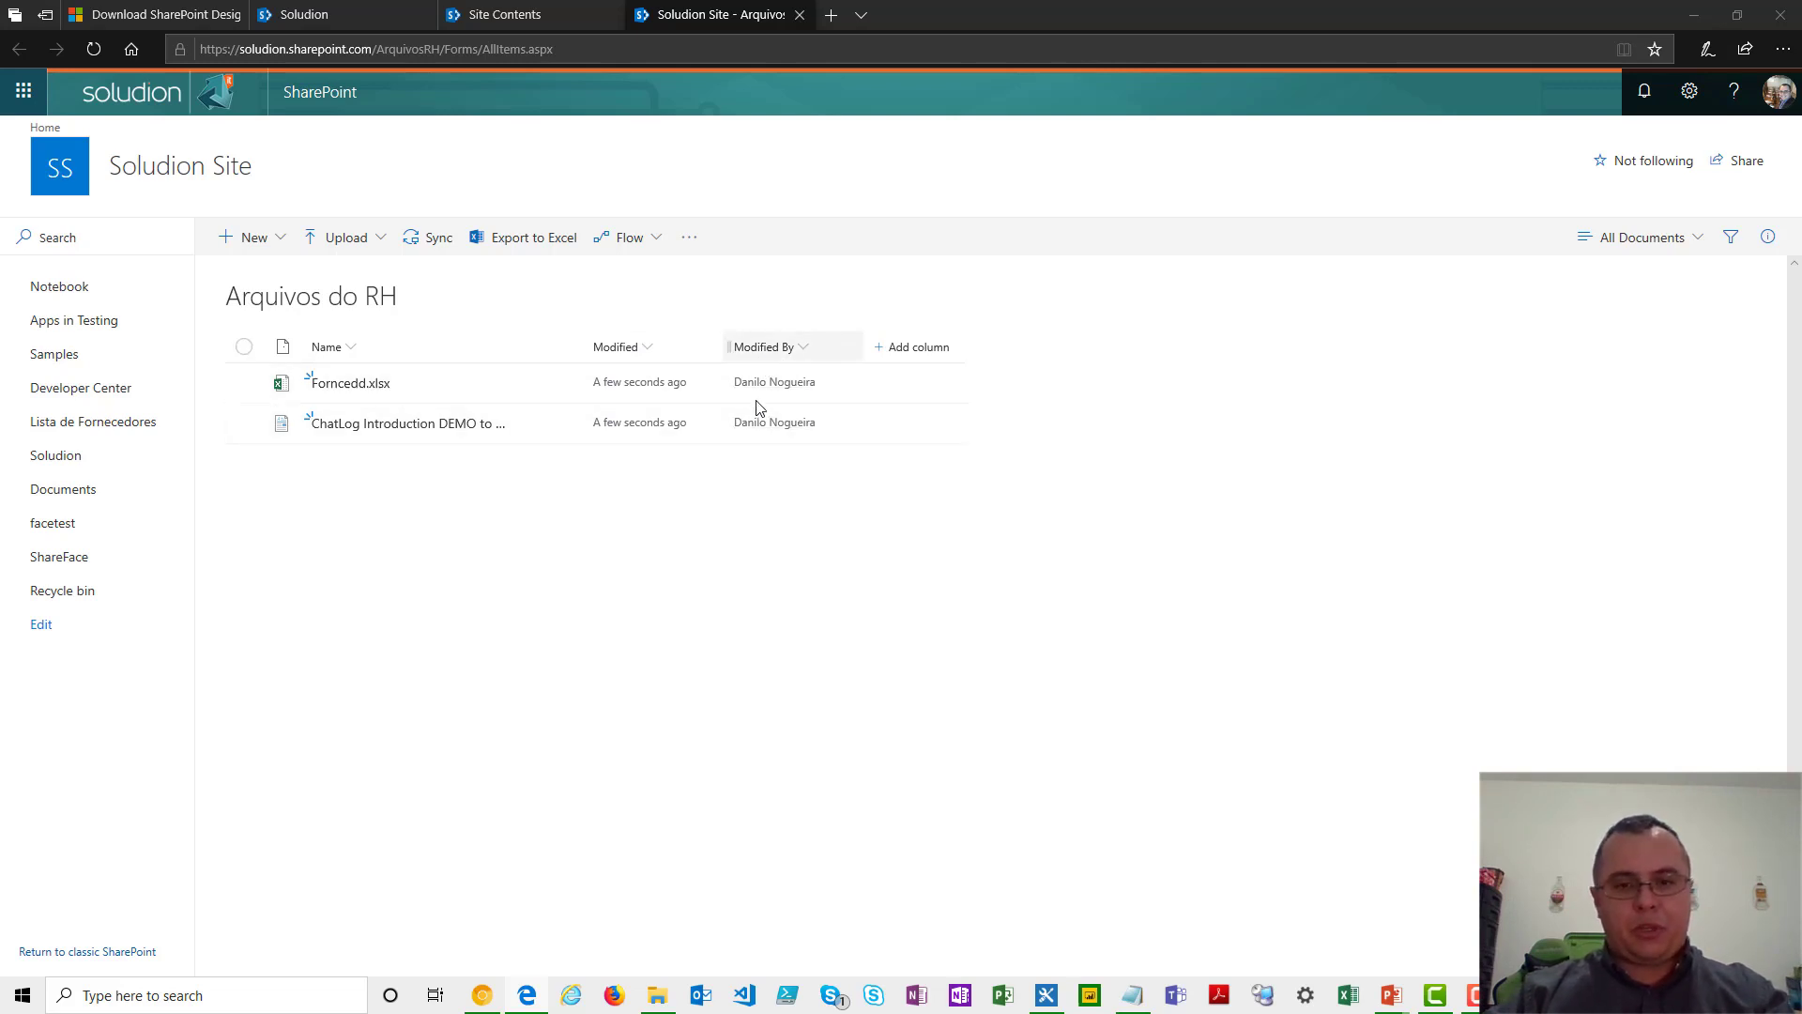
- Show the Created, Created By and File Size columns in the library view and apply the change
click(924, 349)
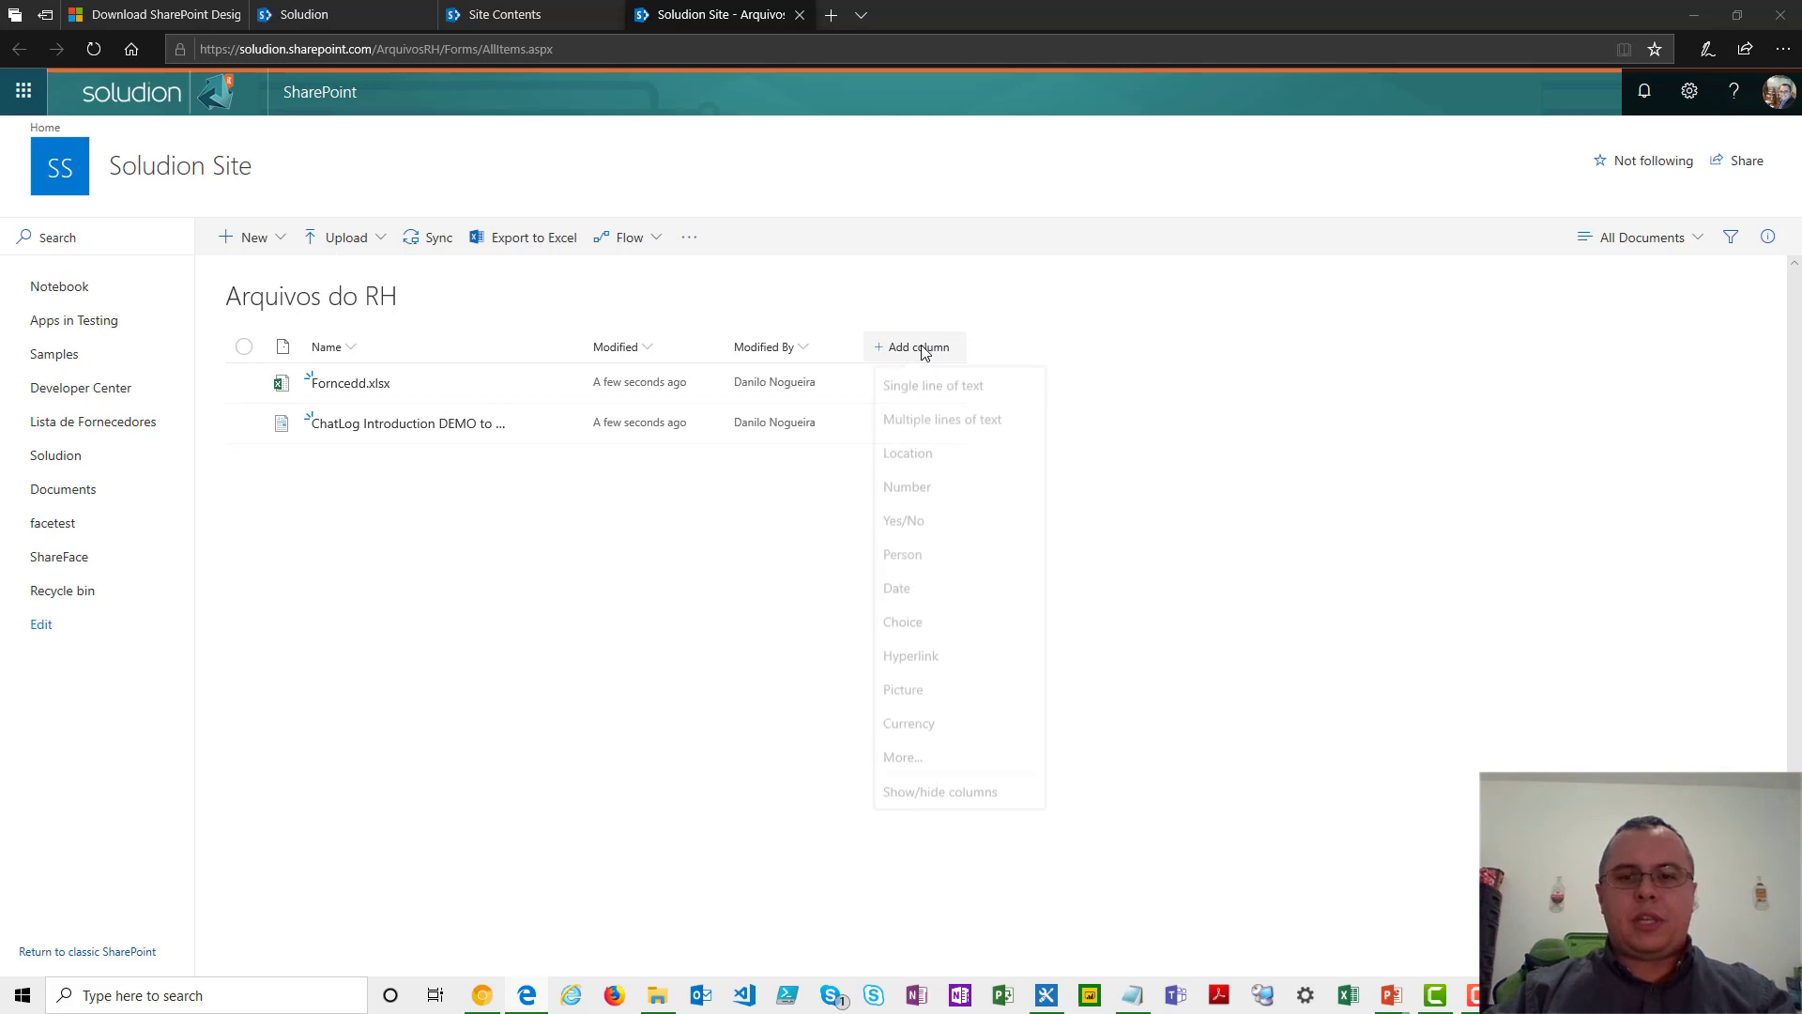
click(940, 796)
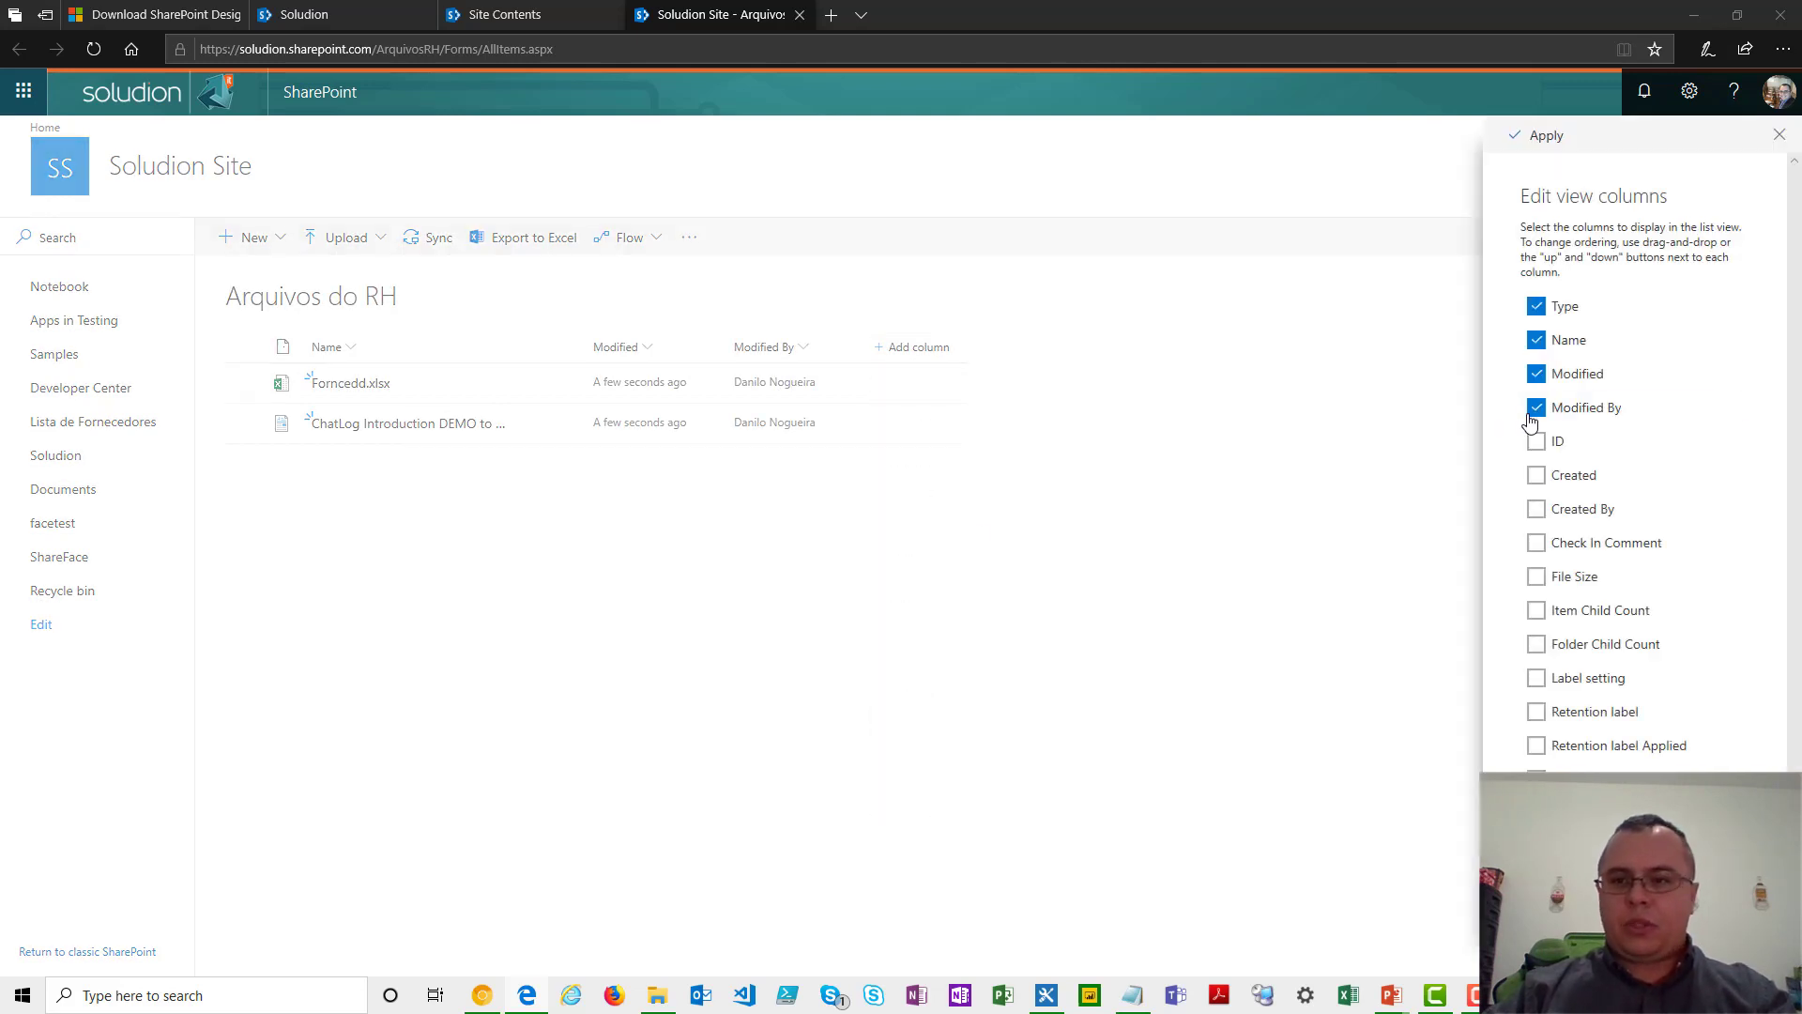
click(1536, 476)
click(1536, 509)
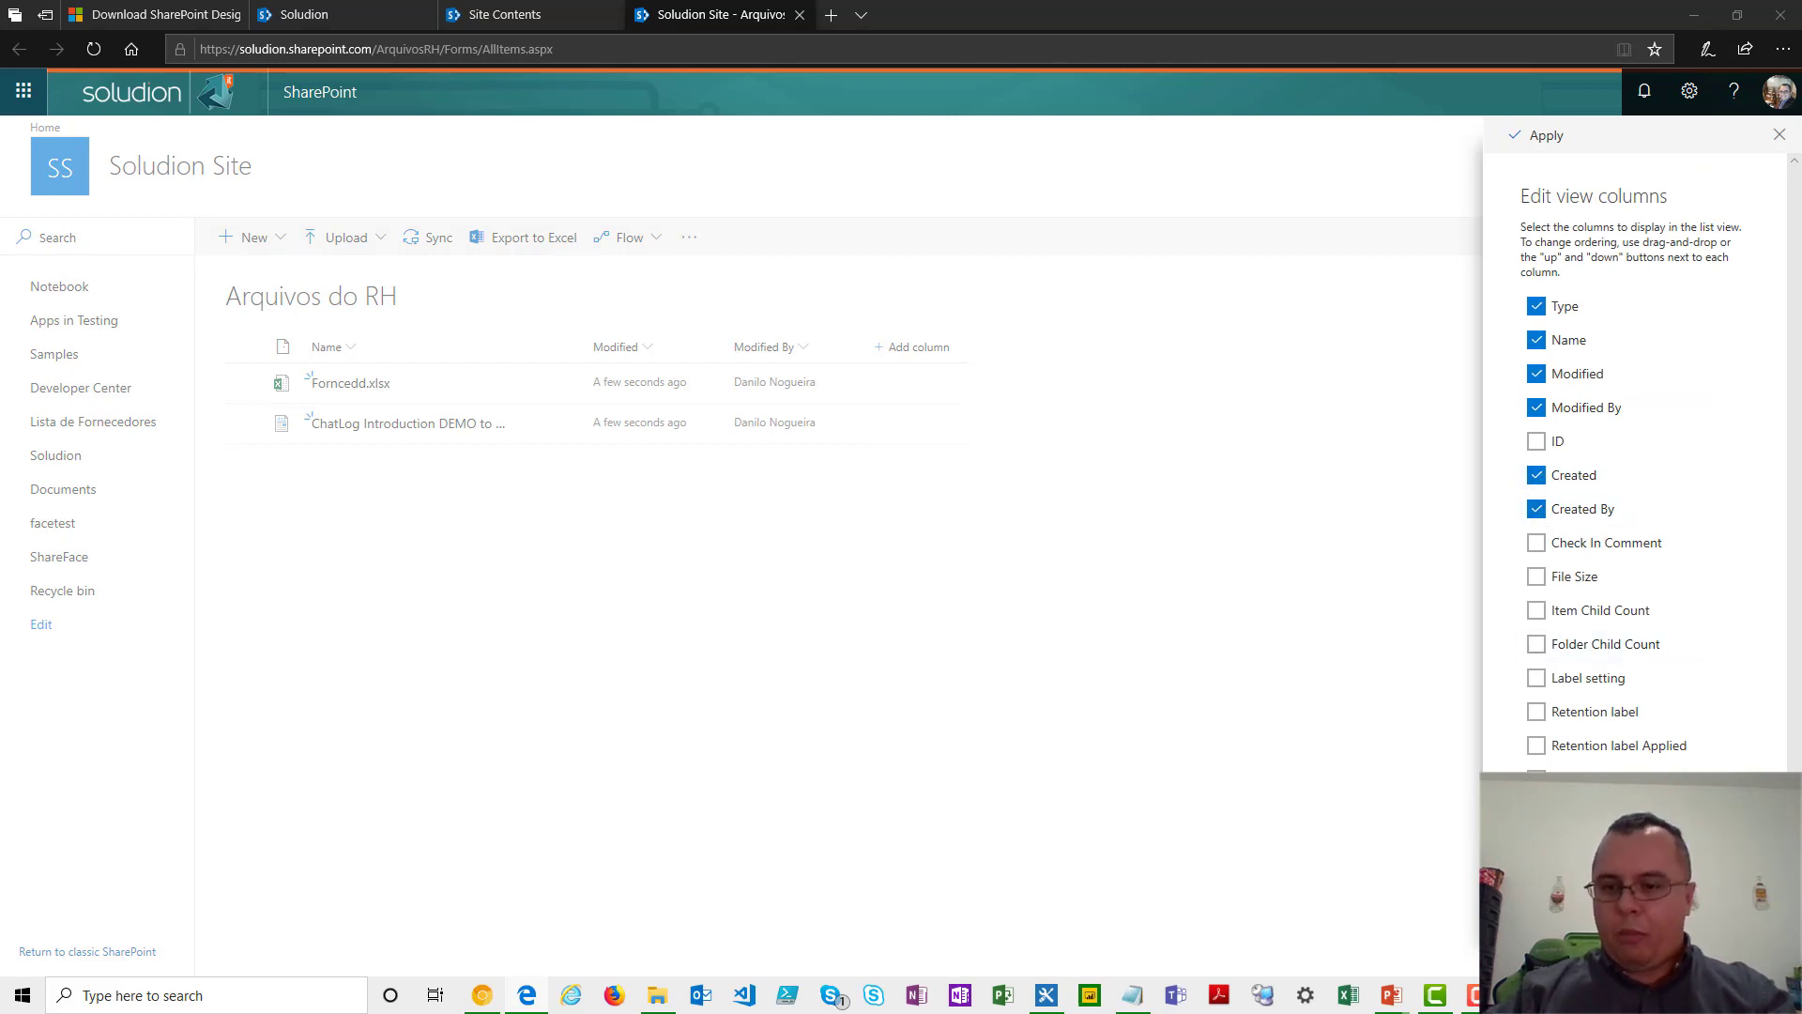
click(1535, 576)
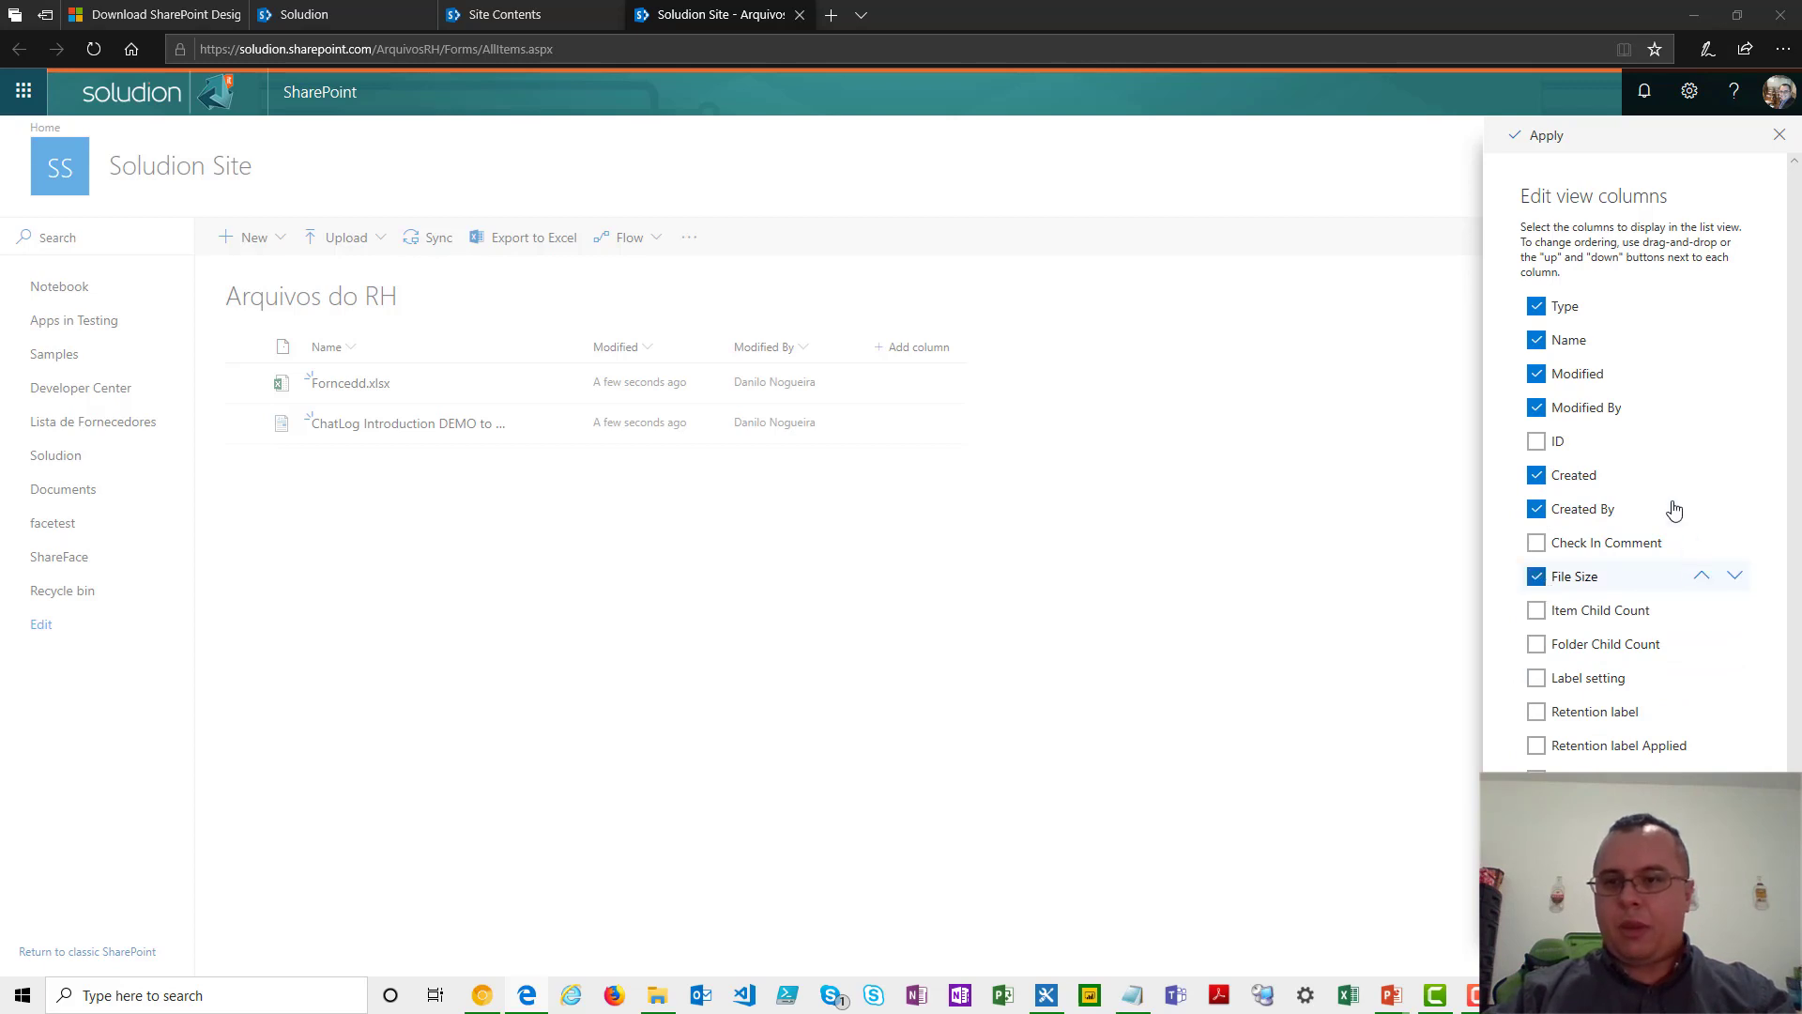
click(1546, 141)
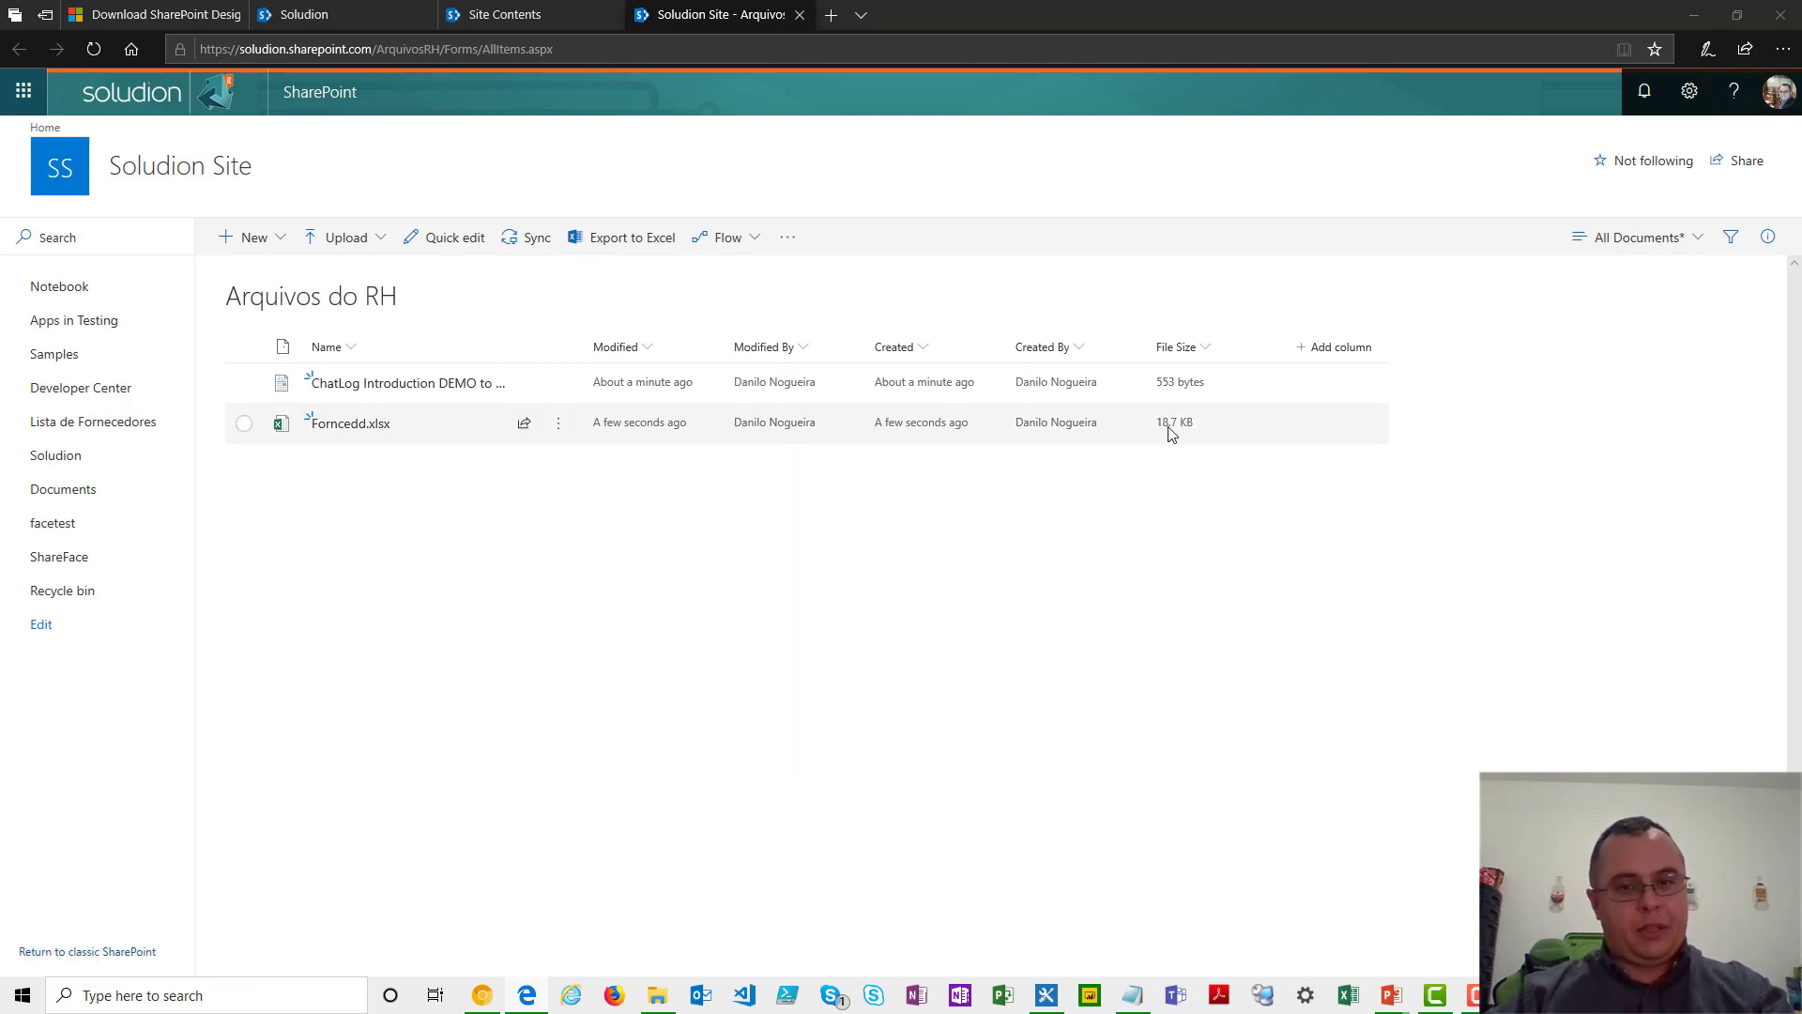
- Select Forncedd.xlsx in the library and open it in Excel Online
click(452, 421)
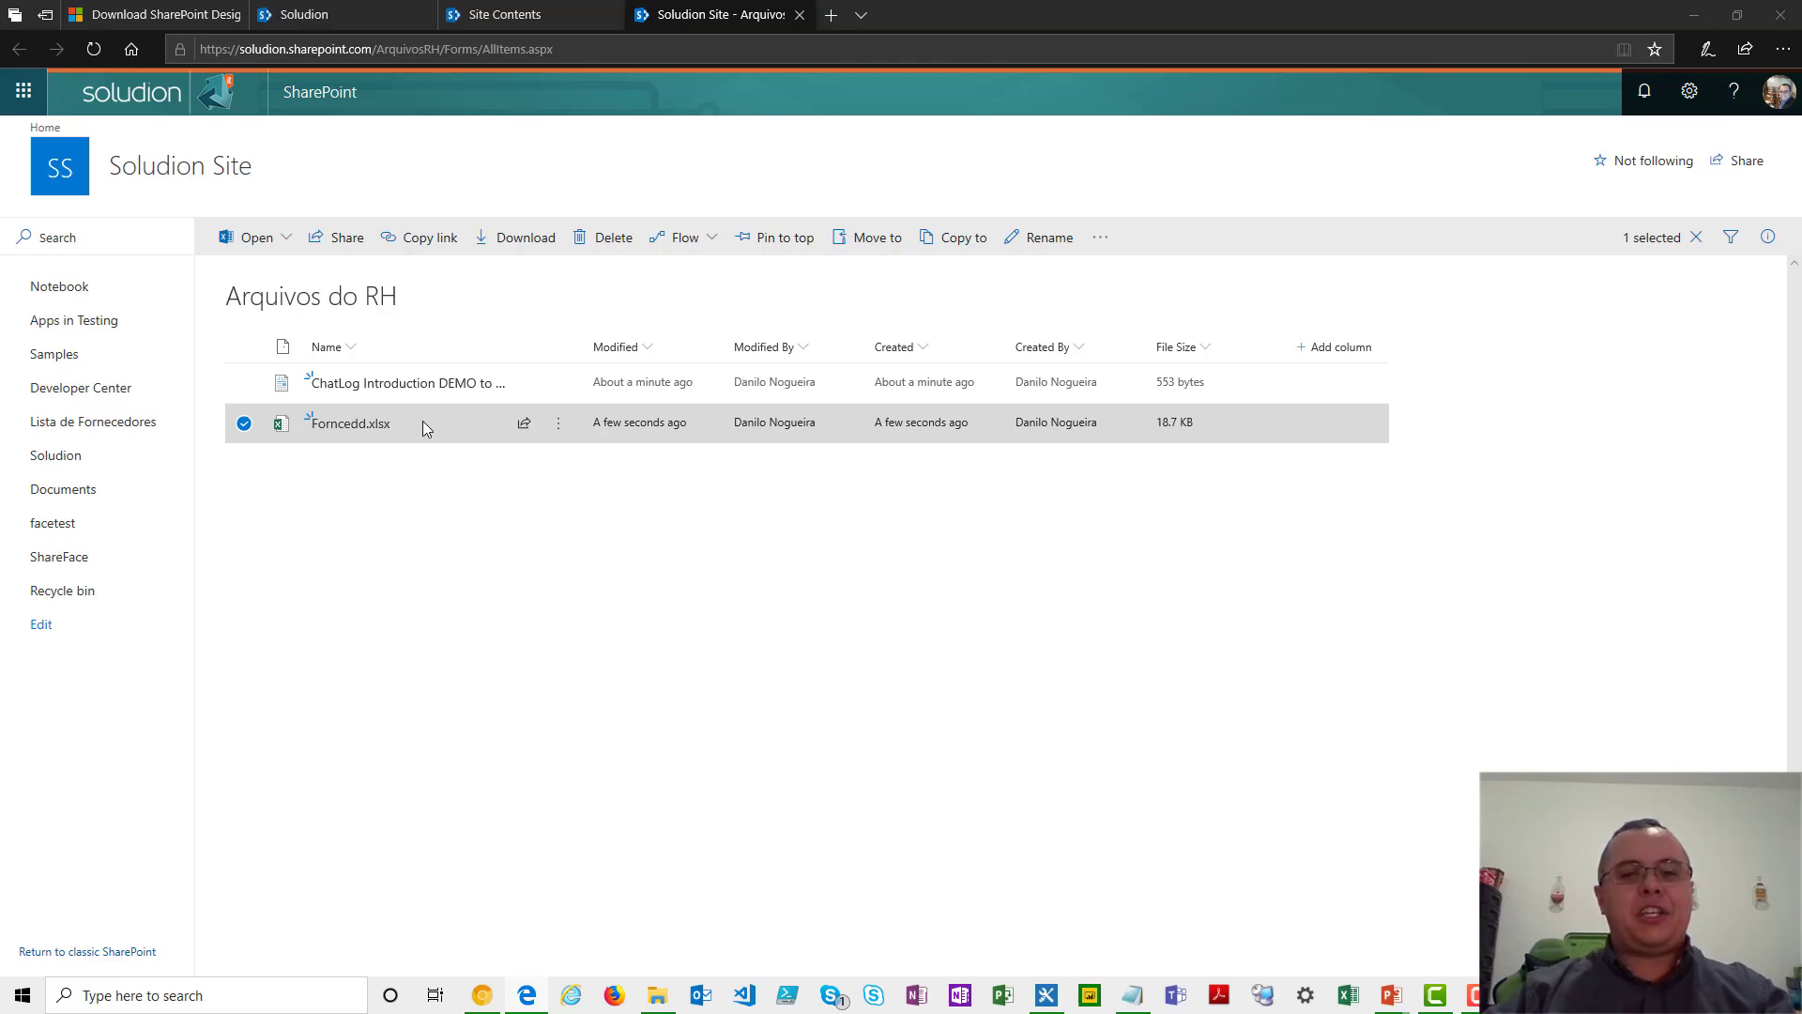
click(562, 424)
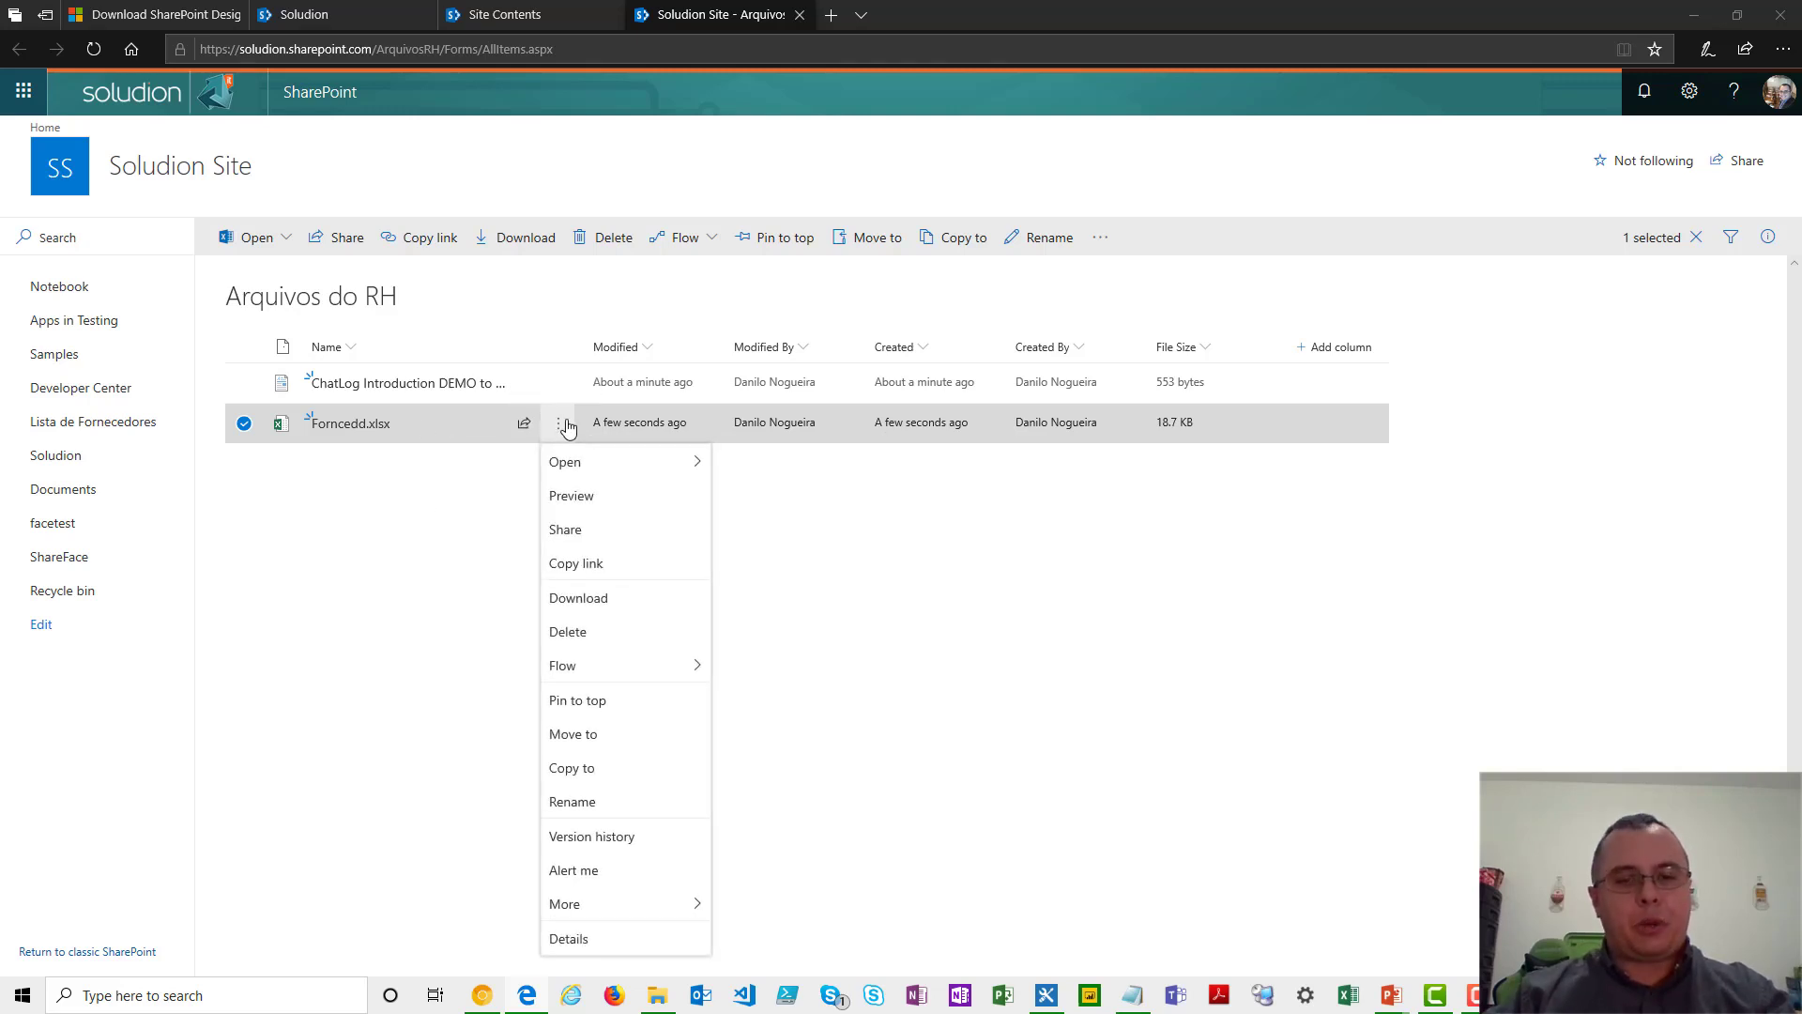
click(427, 499)
click(435, 441)
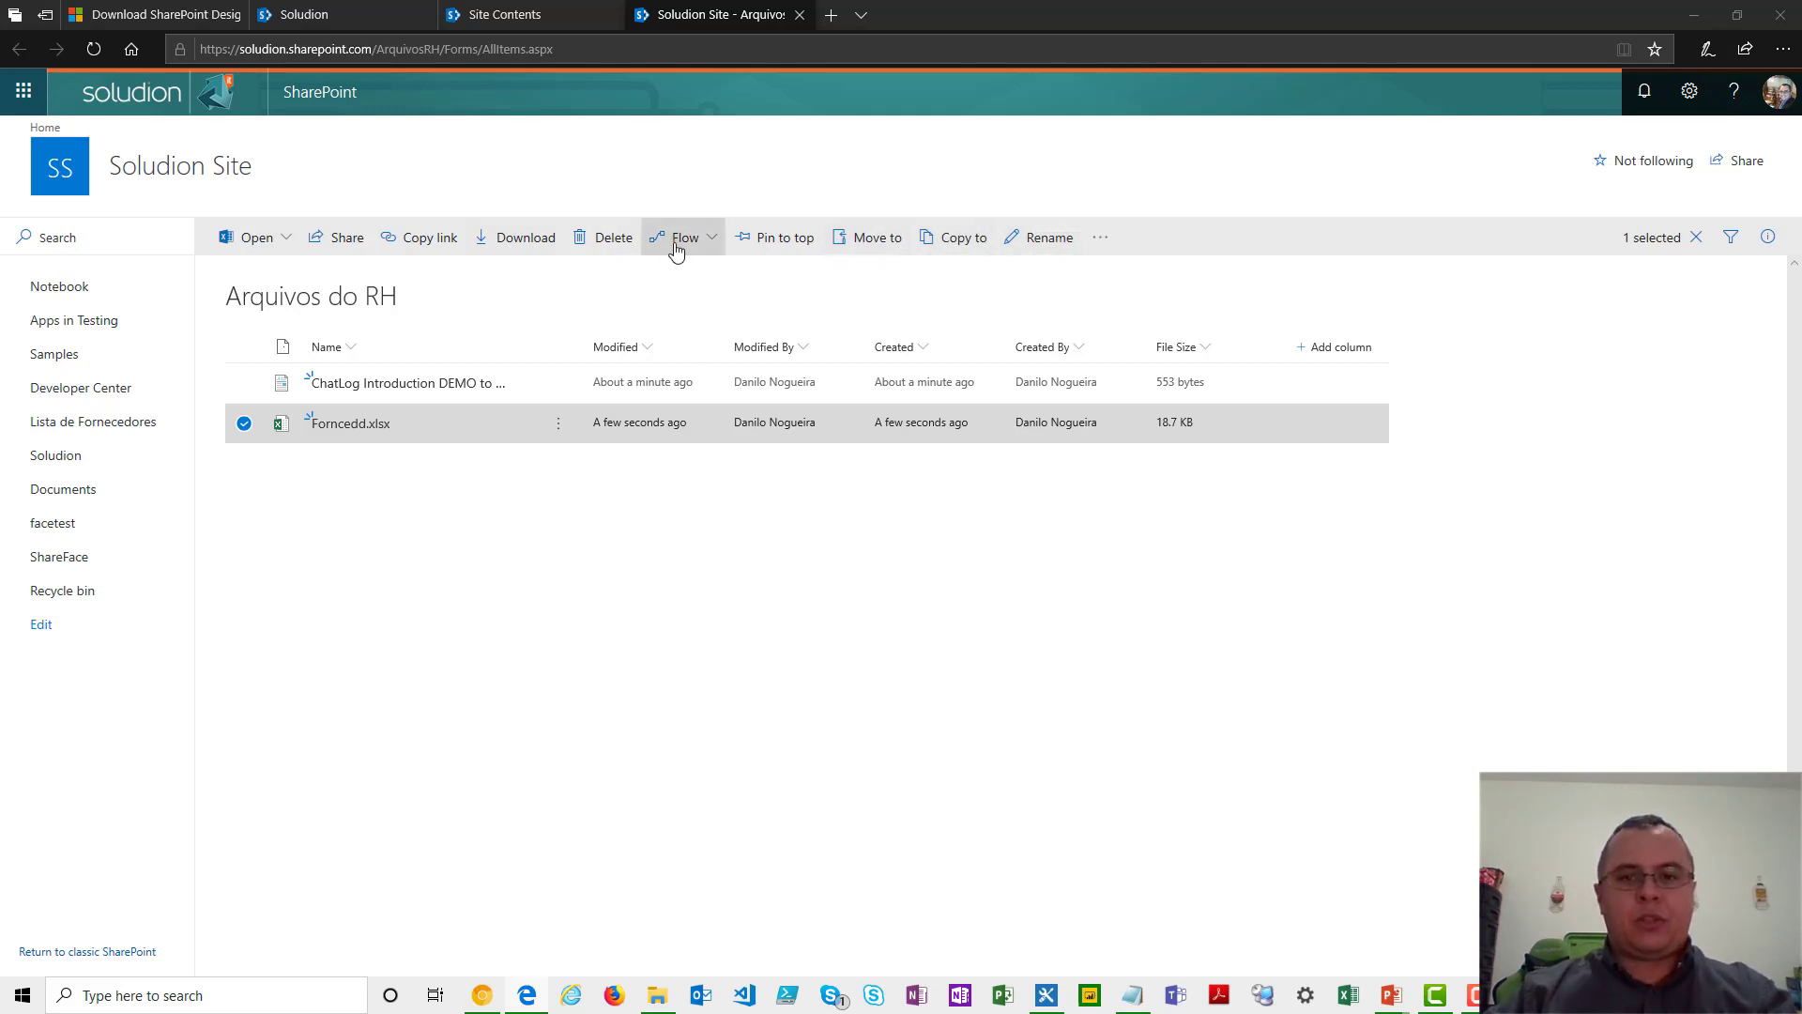
click(289, 242)
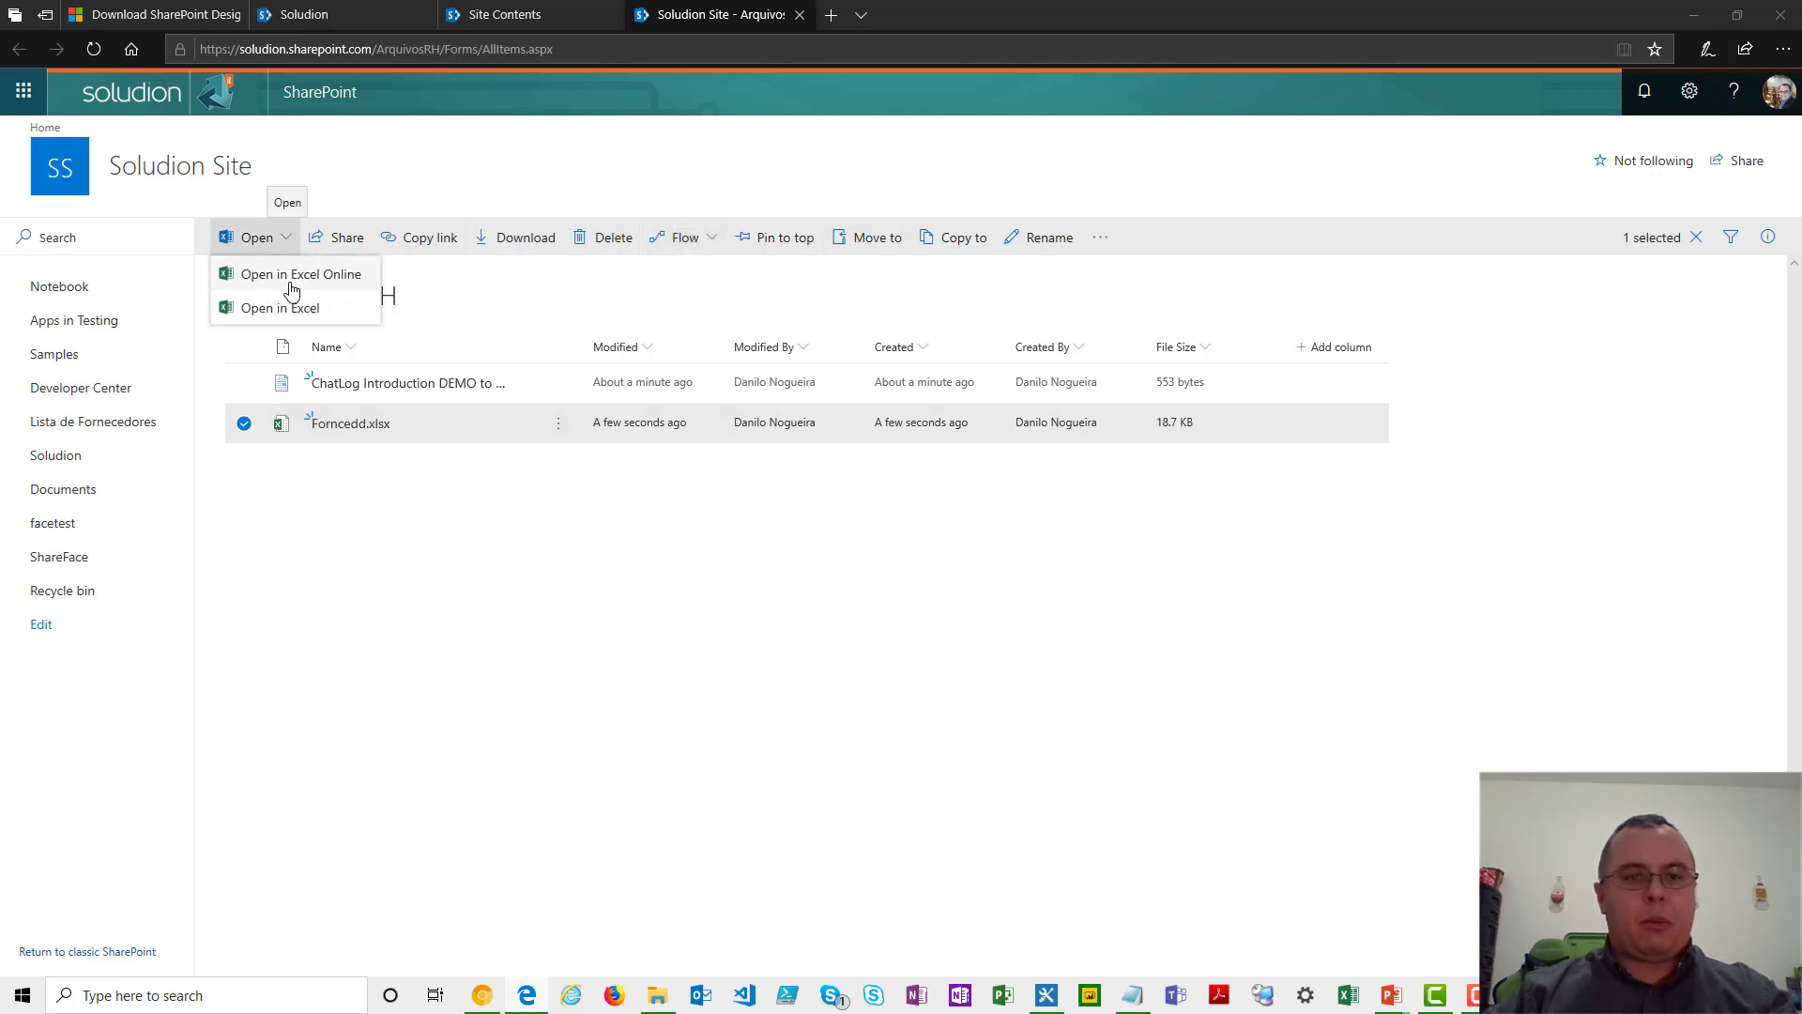
click(338, 274)
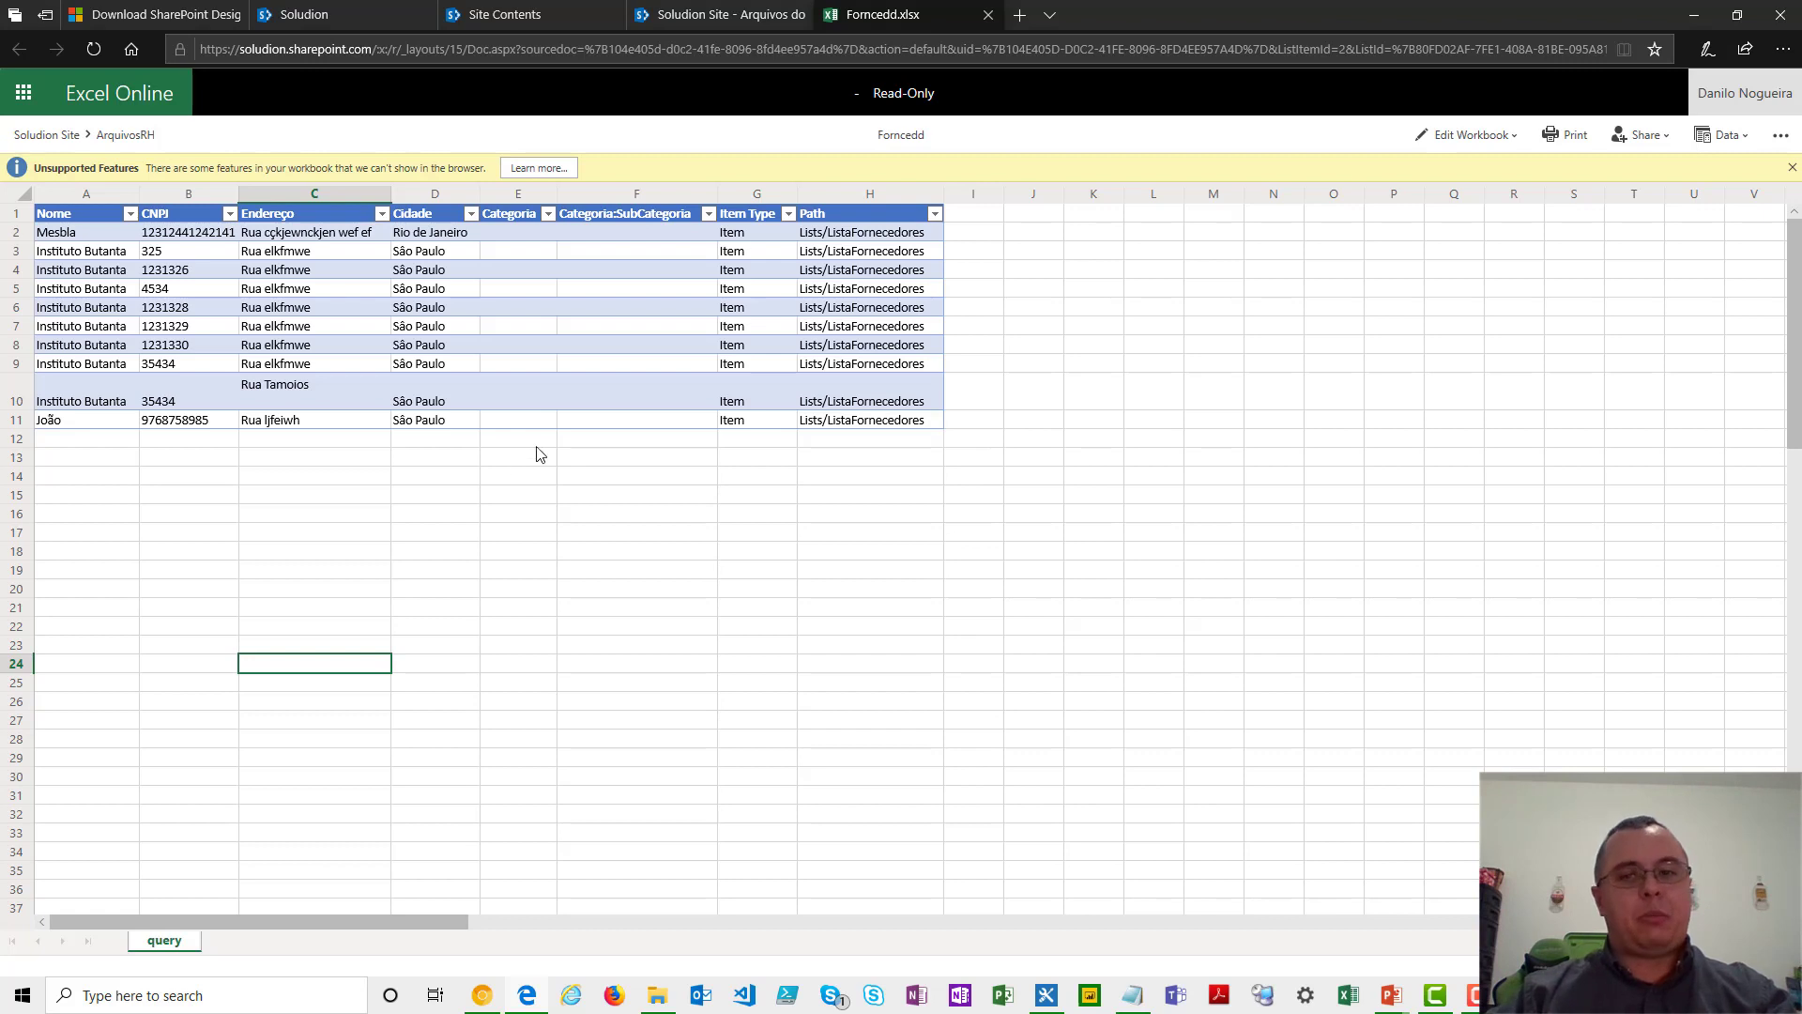
- Start editing the workbook in the browser as a copy saved under the name "Forncedd - Editable.xlsx"
click(1468, 134)
click(1476, 240)
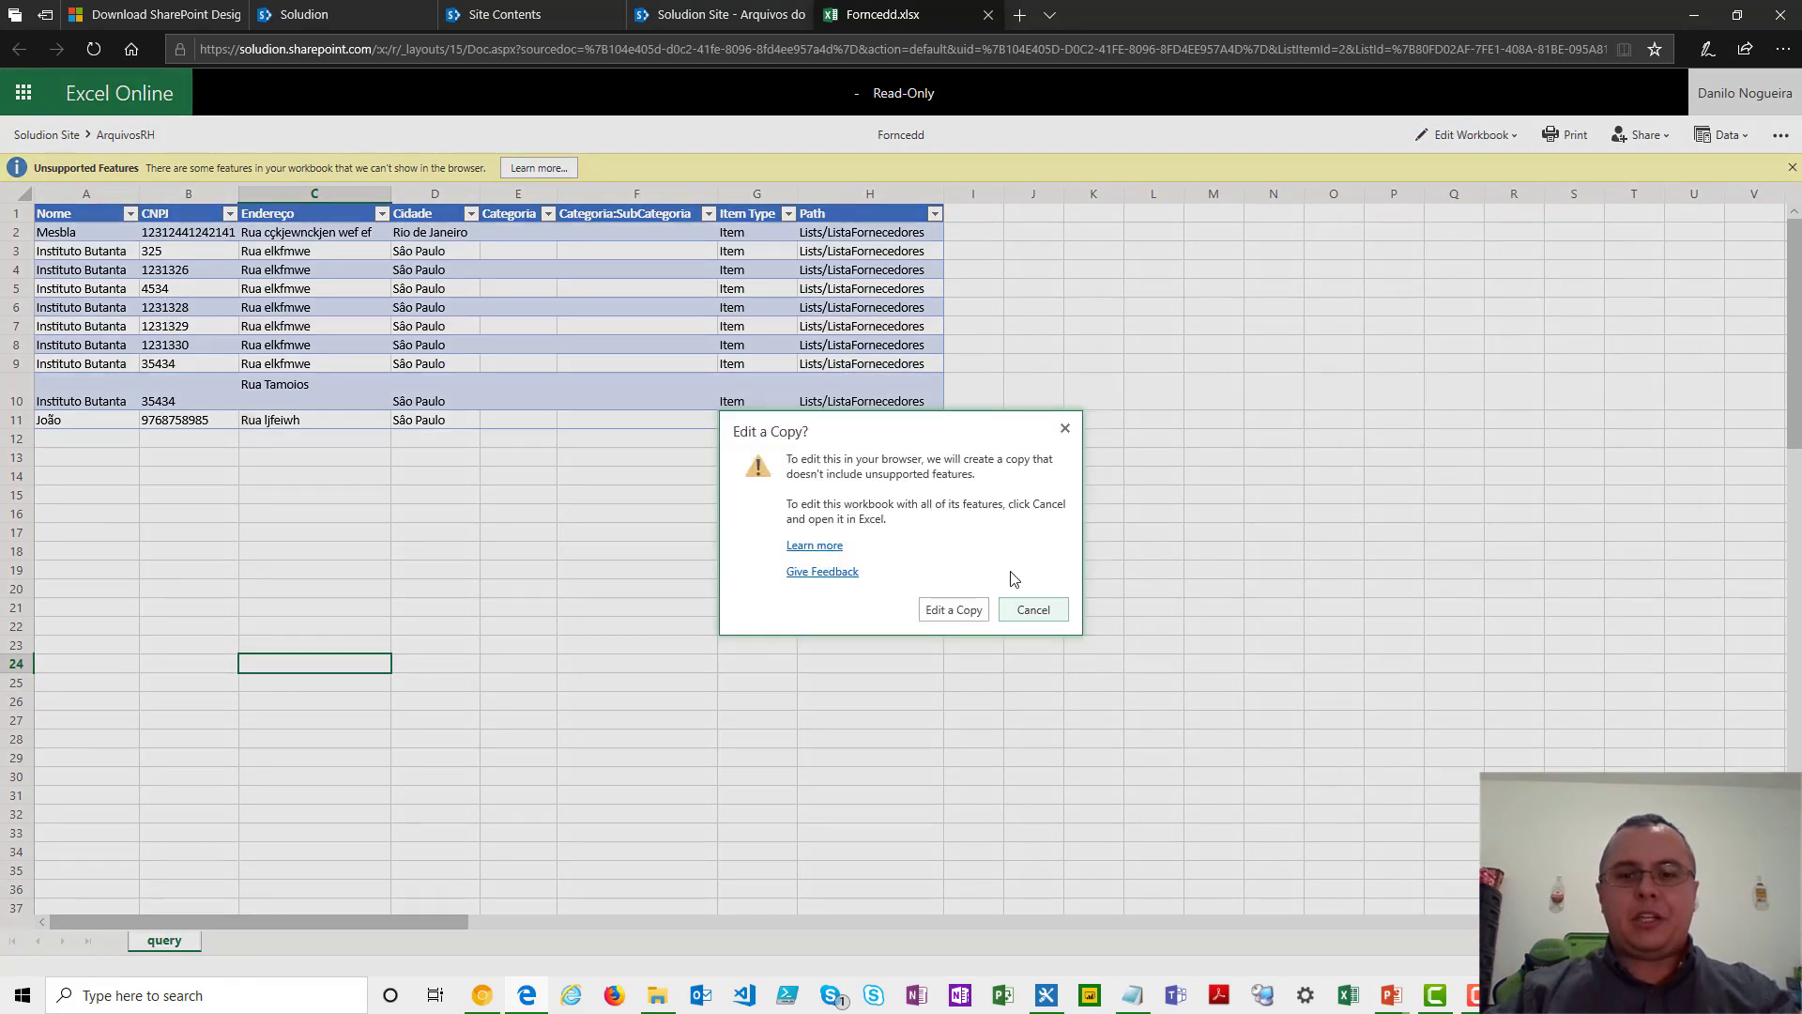
click(974, 614)
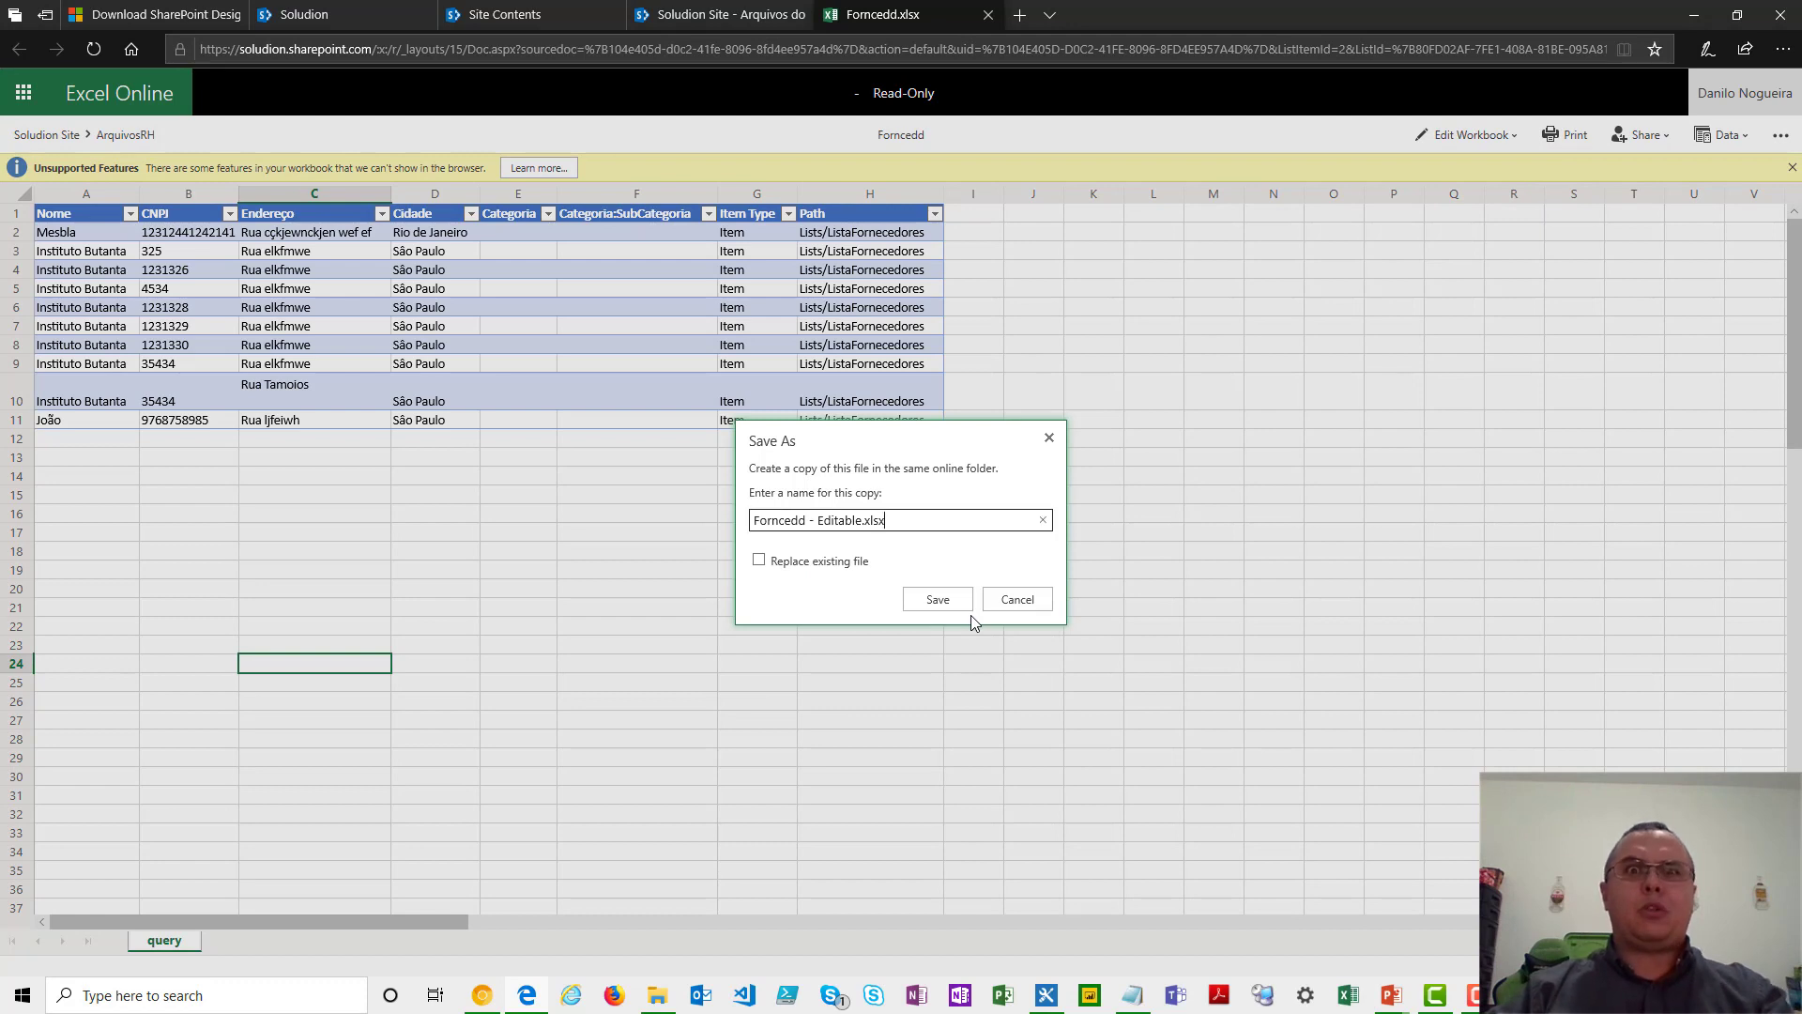
click(966, 605)
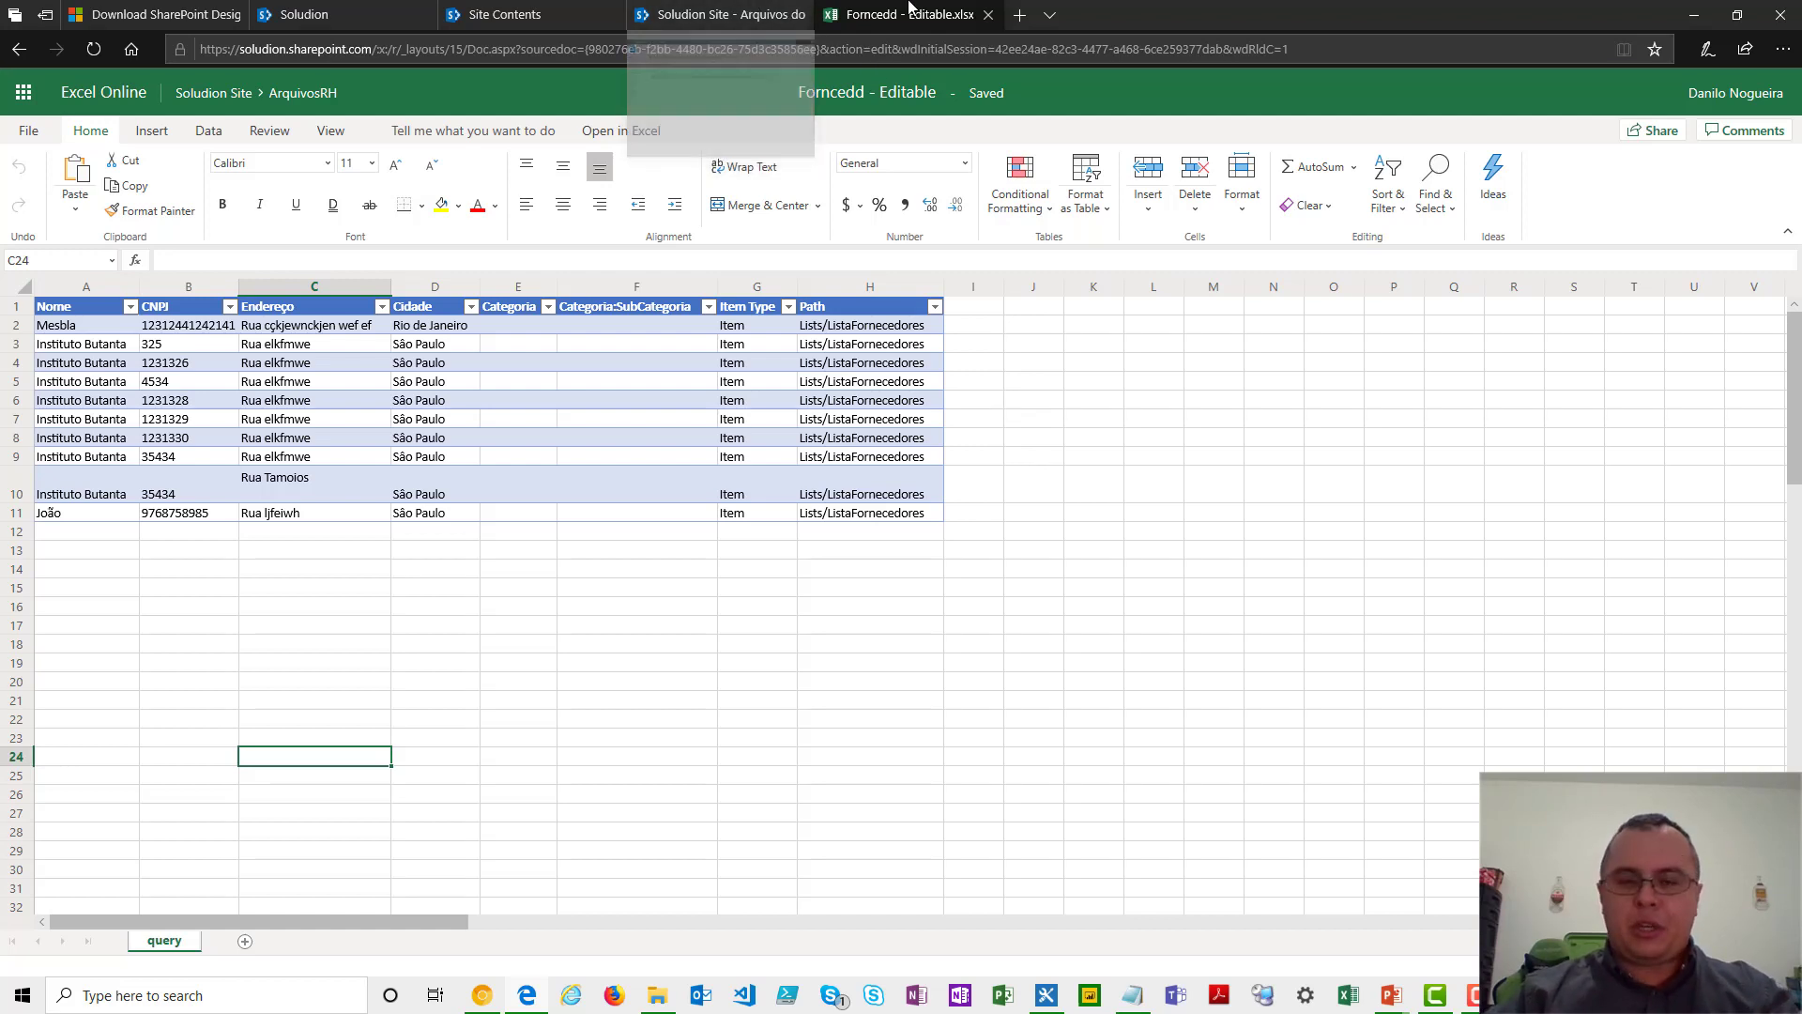
- Return to the Arquivos do RH library, share Forncedd.xlsx by entering a recipient's name, and copy its "Anyone with this link can edit" link
click(549, 8)
click(310, 14)
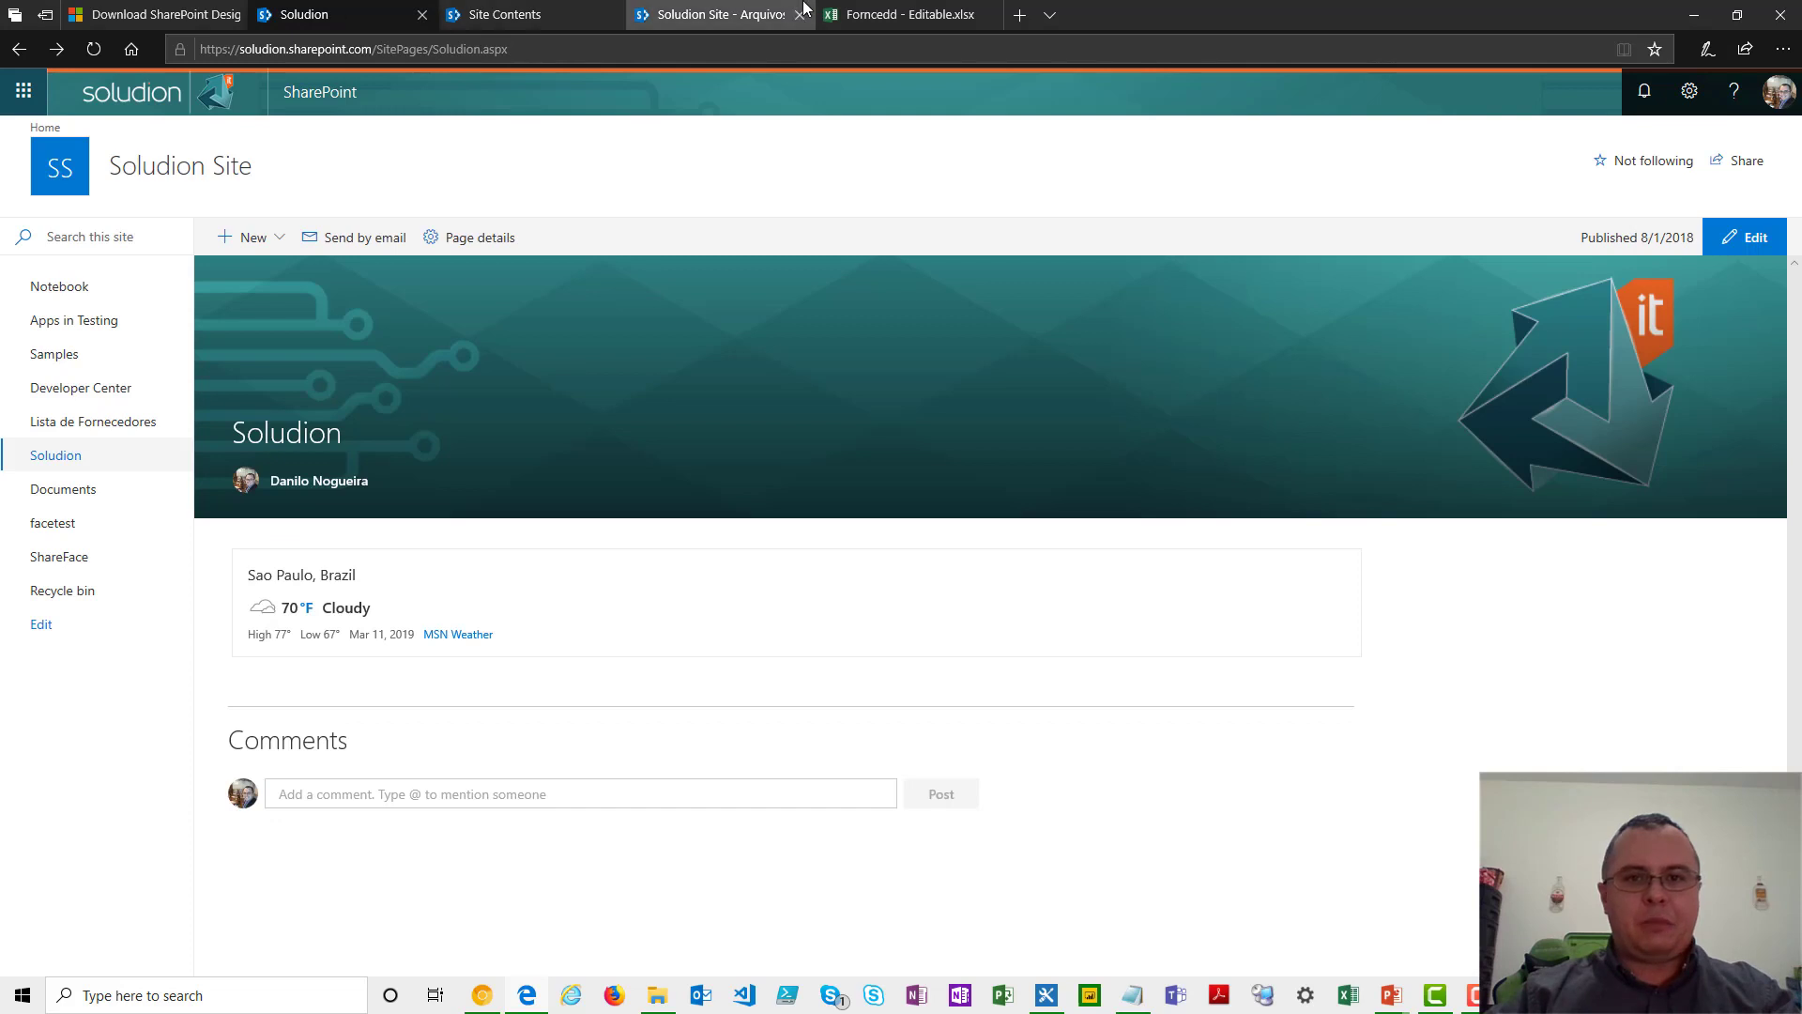
click(805, 8)
click(563, 469)
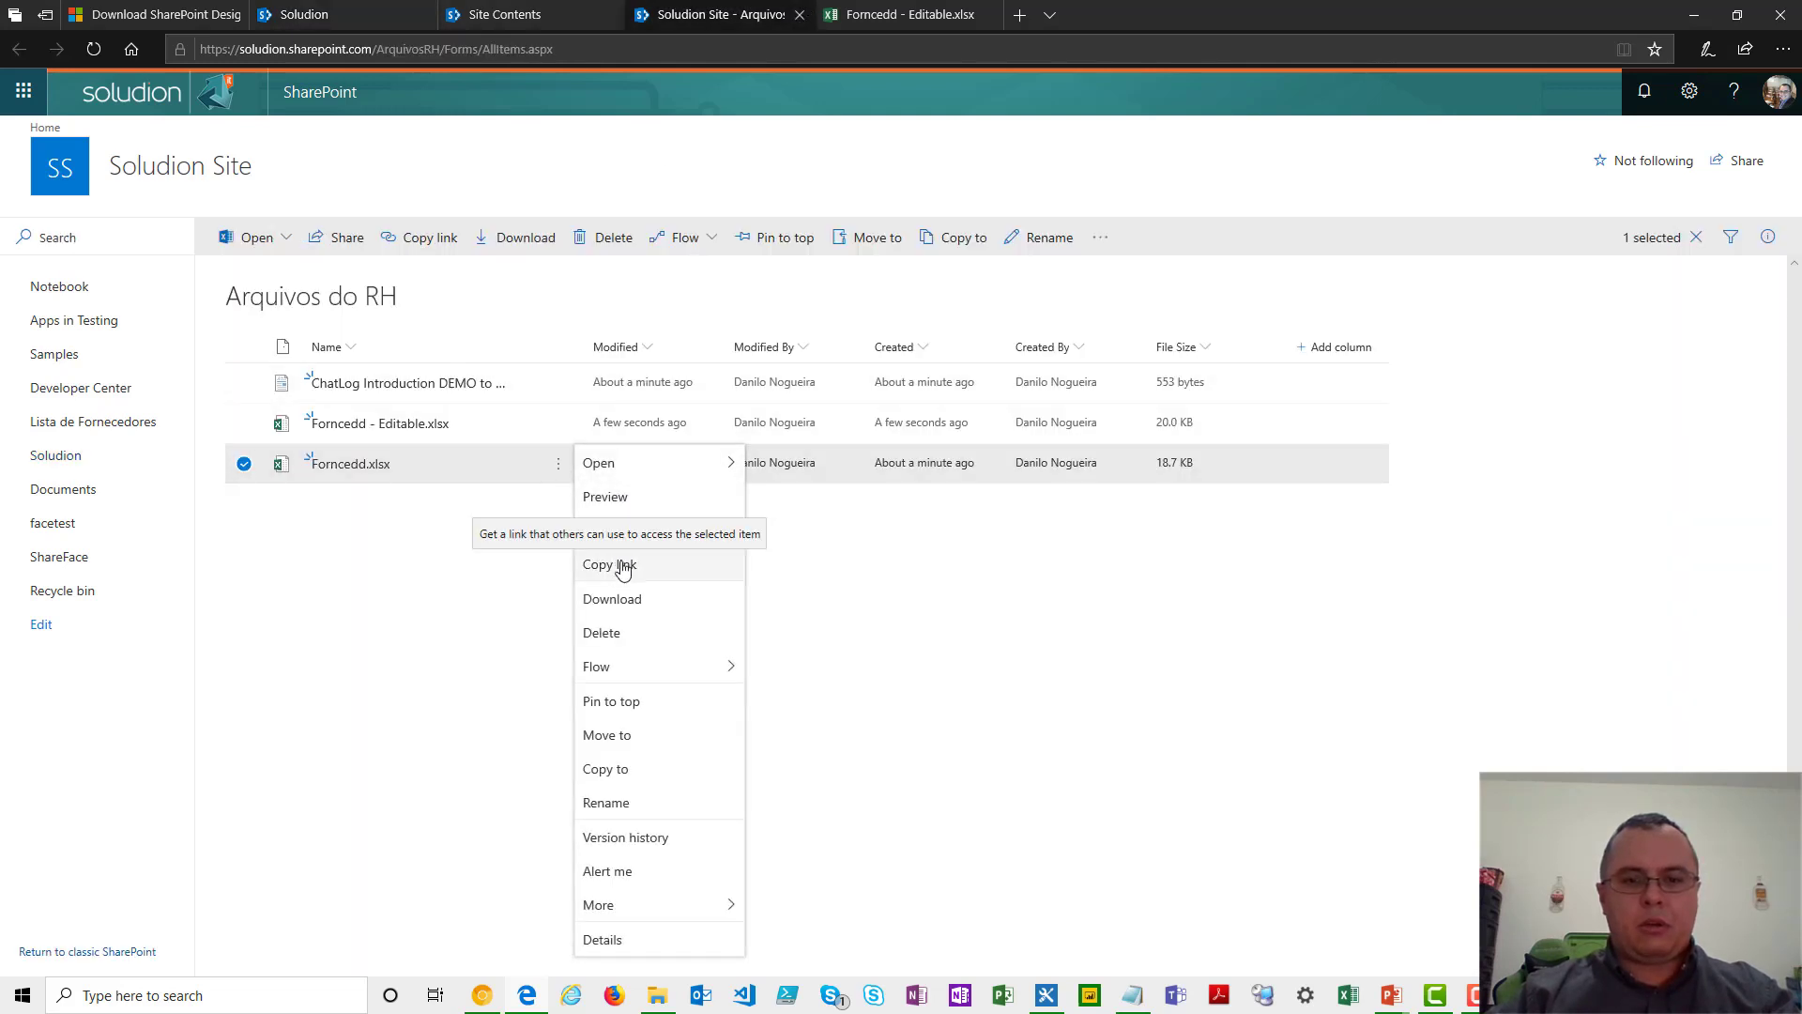
click(612, 531)
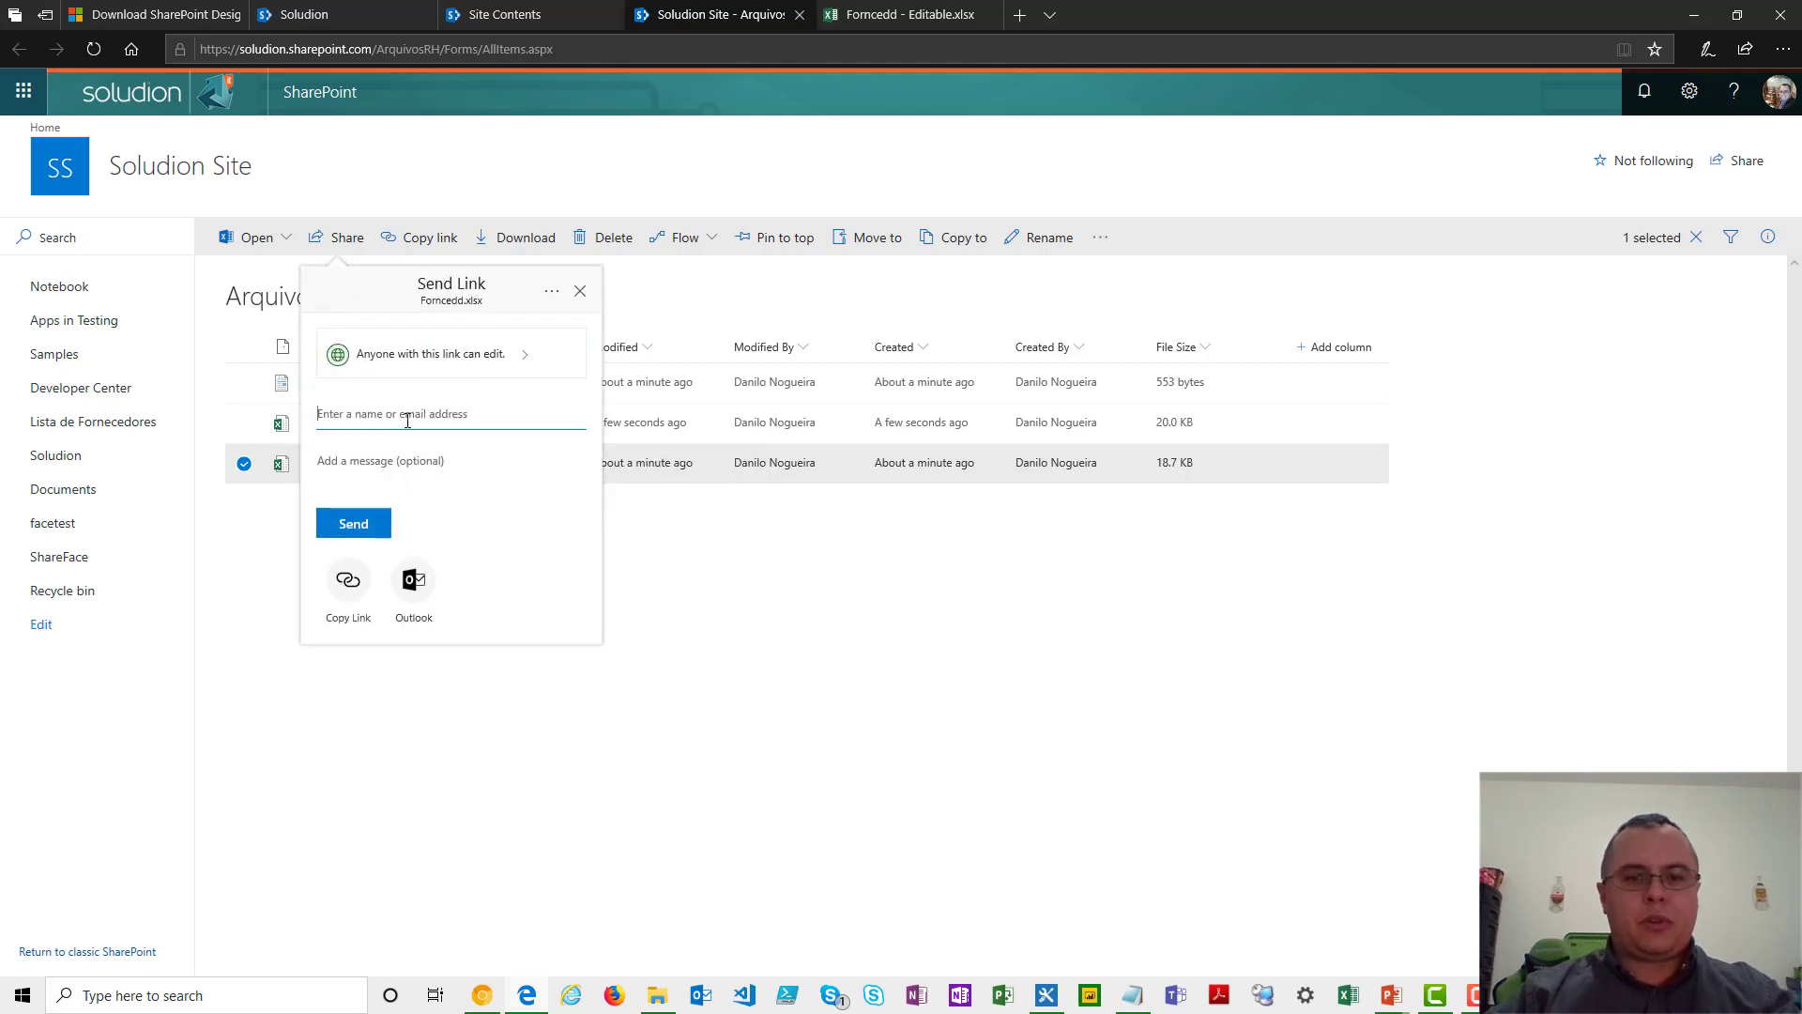
text(cristiane)
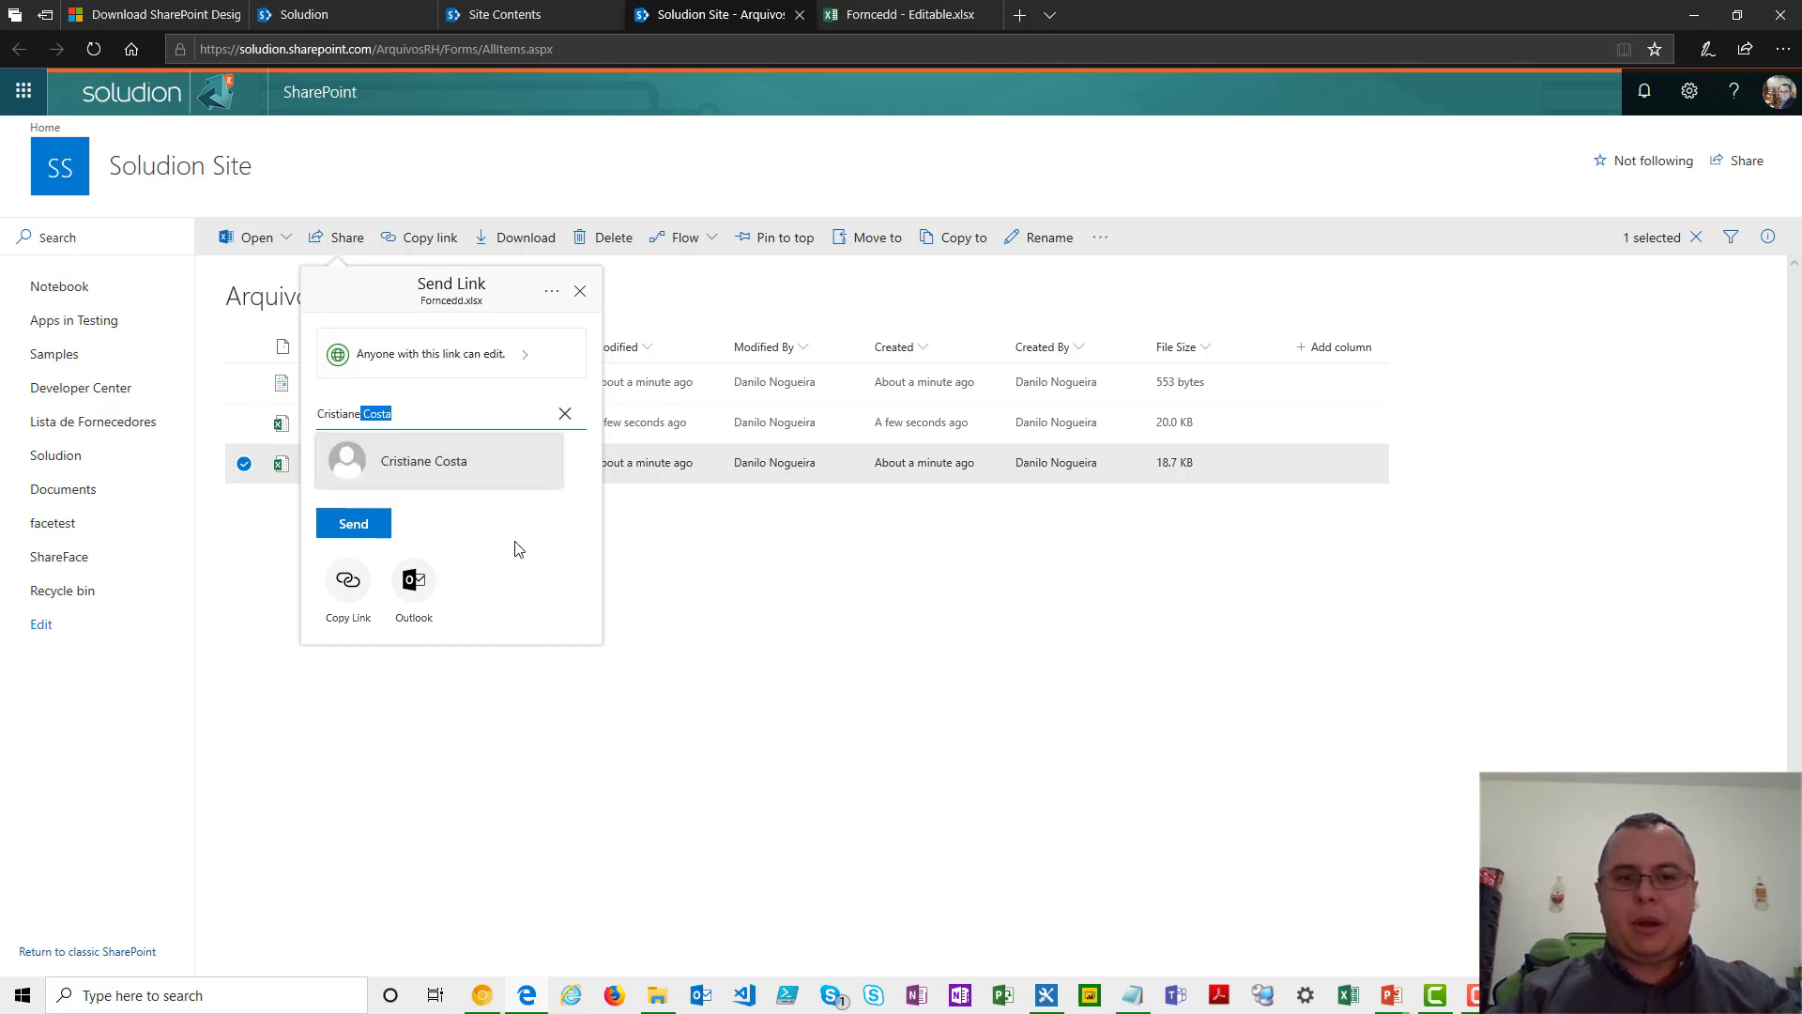
click(358, 585)
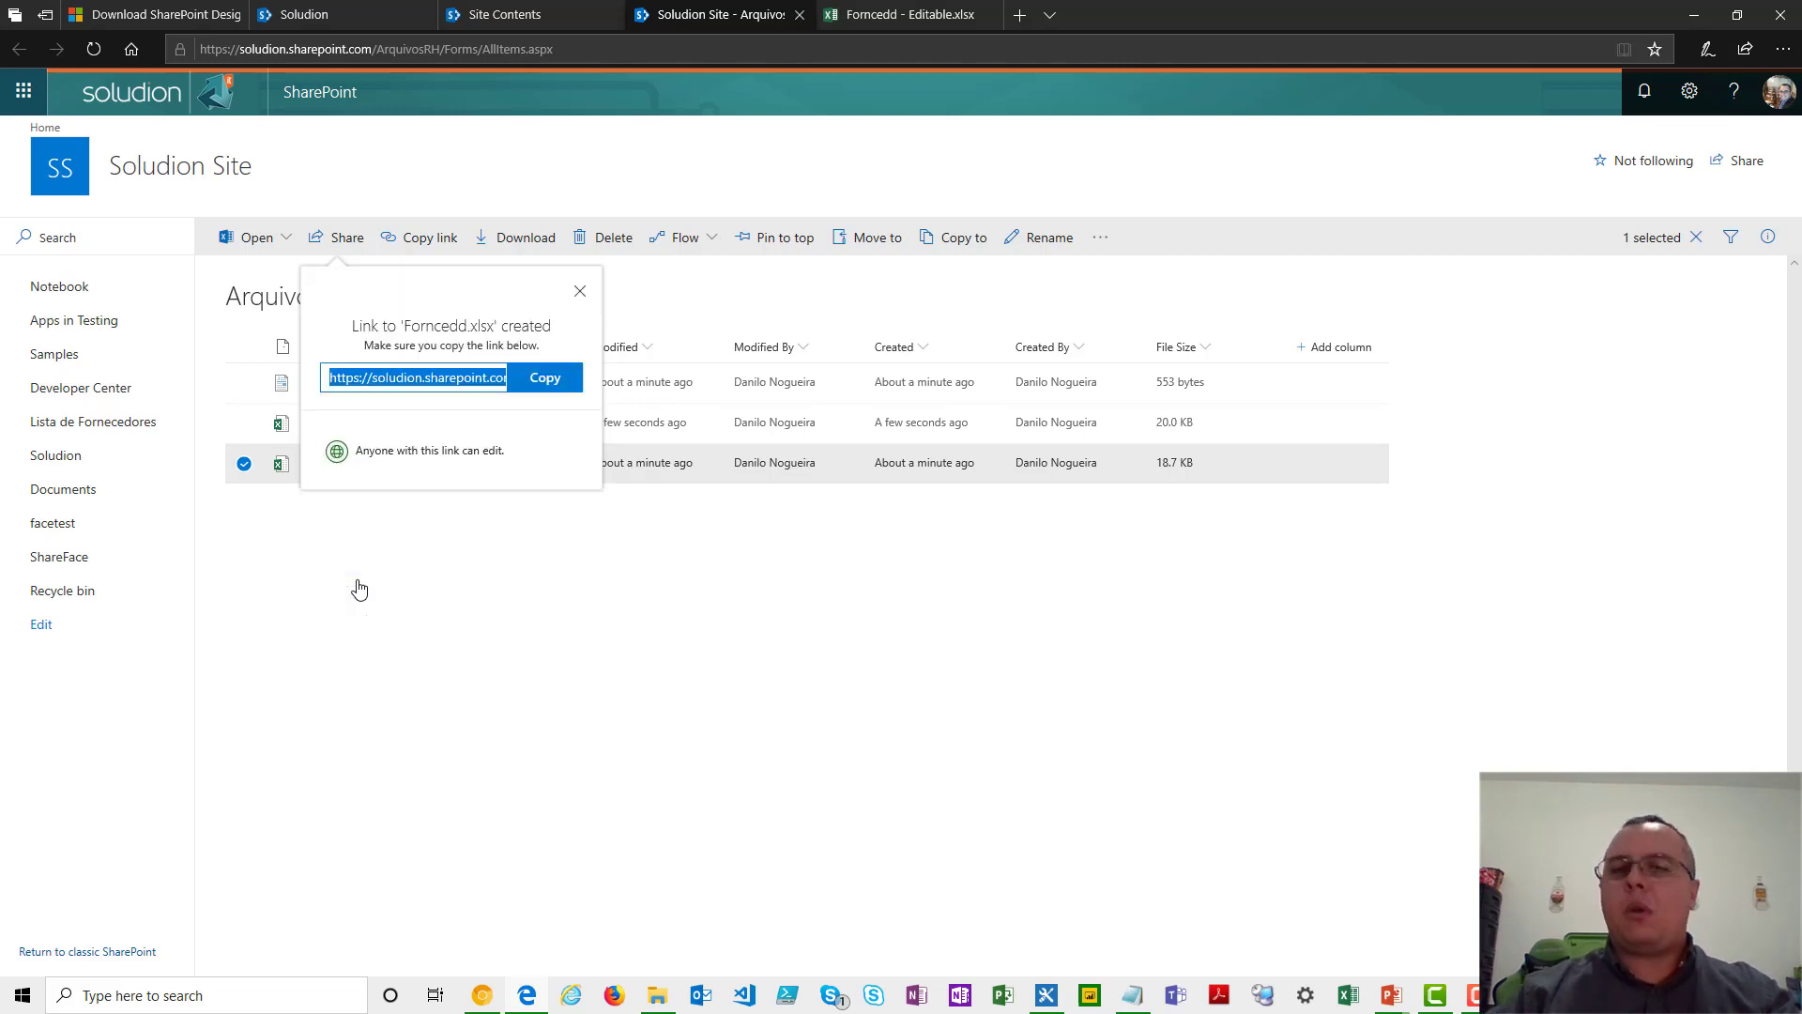
click(545, 382)
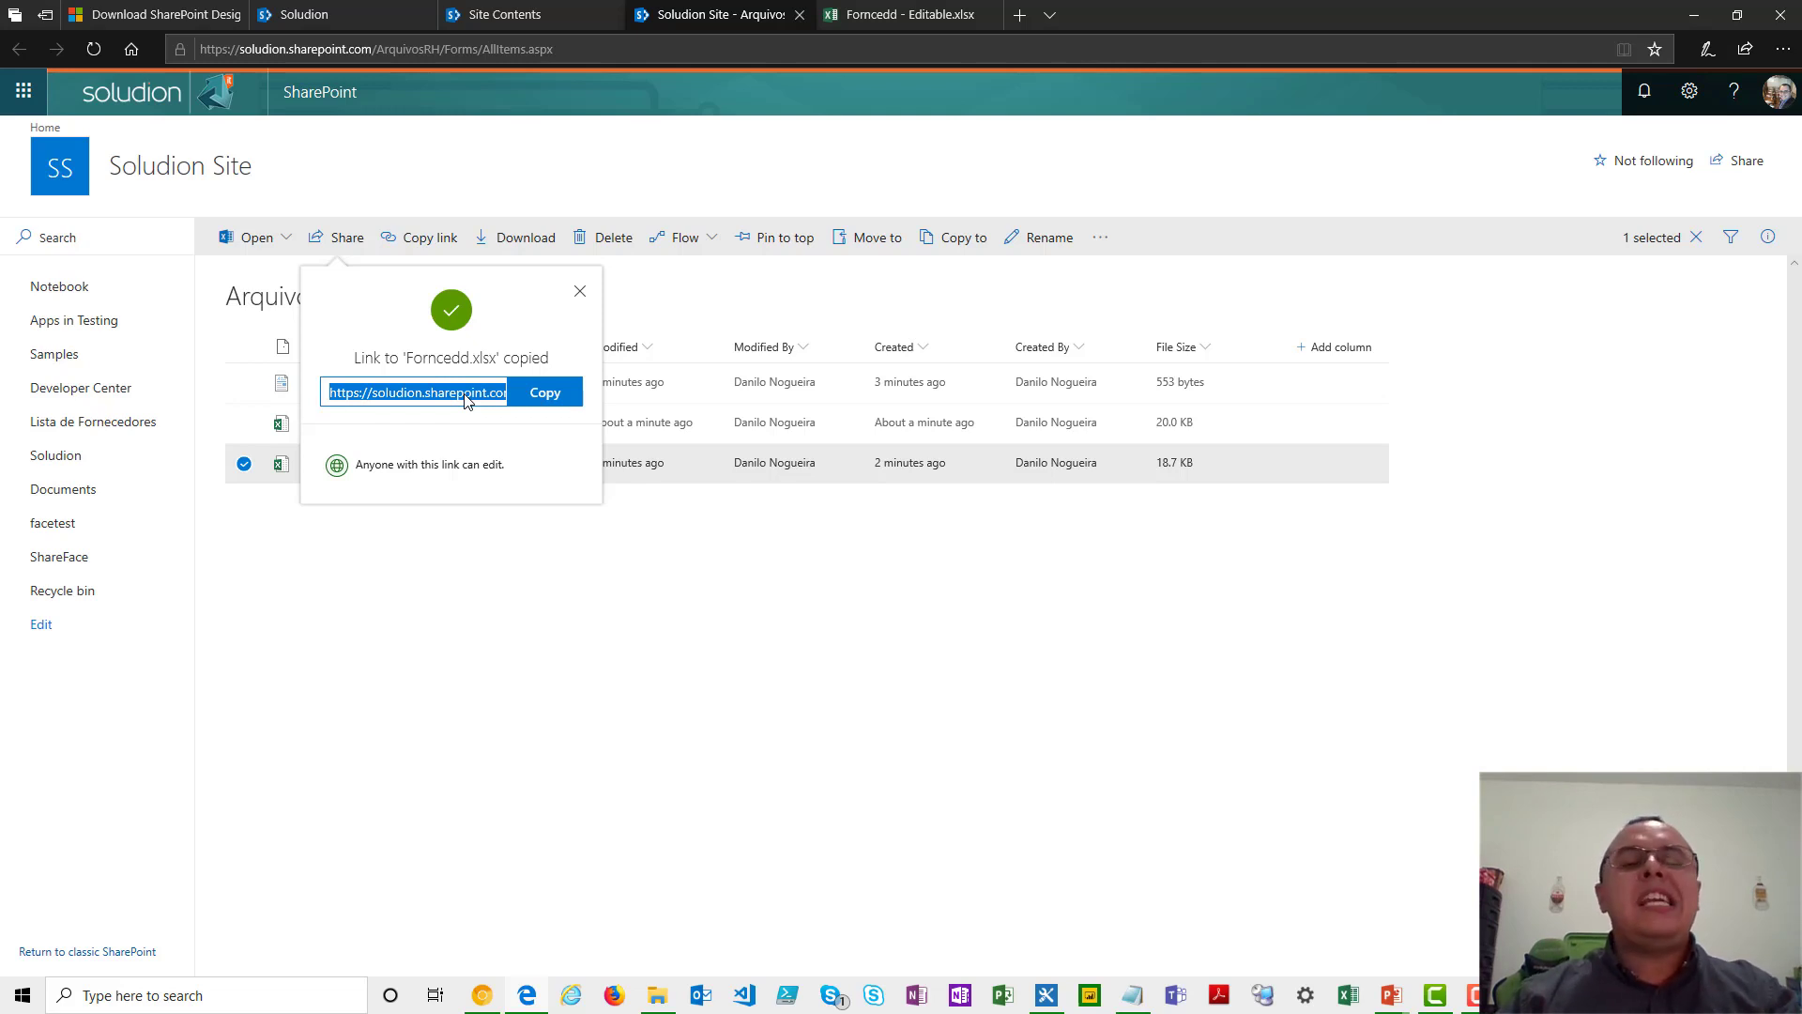
- Switch to the "Forncedd - Editable.xlsx" workbook and examine individual cells of its supplier table
click(852, 14)
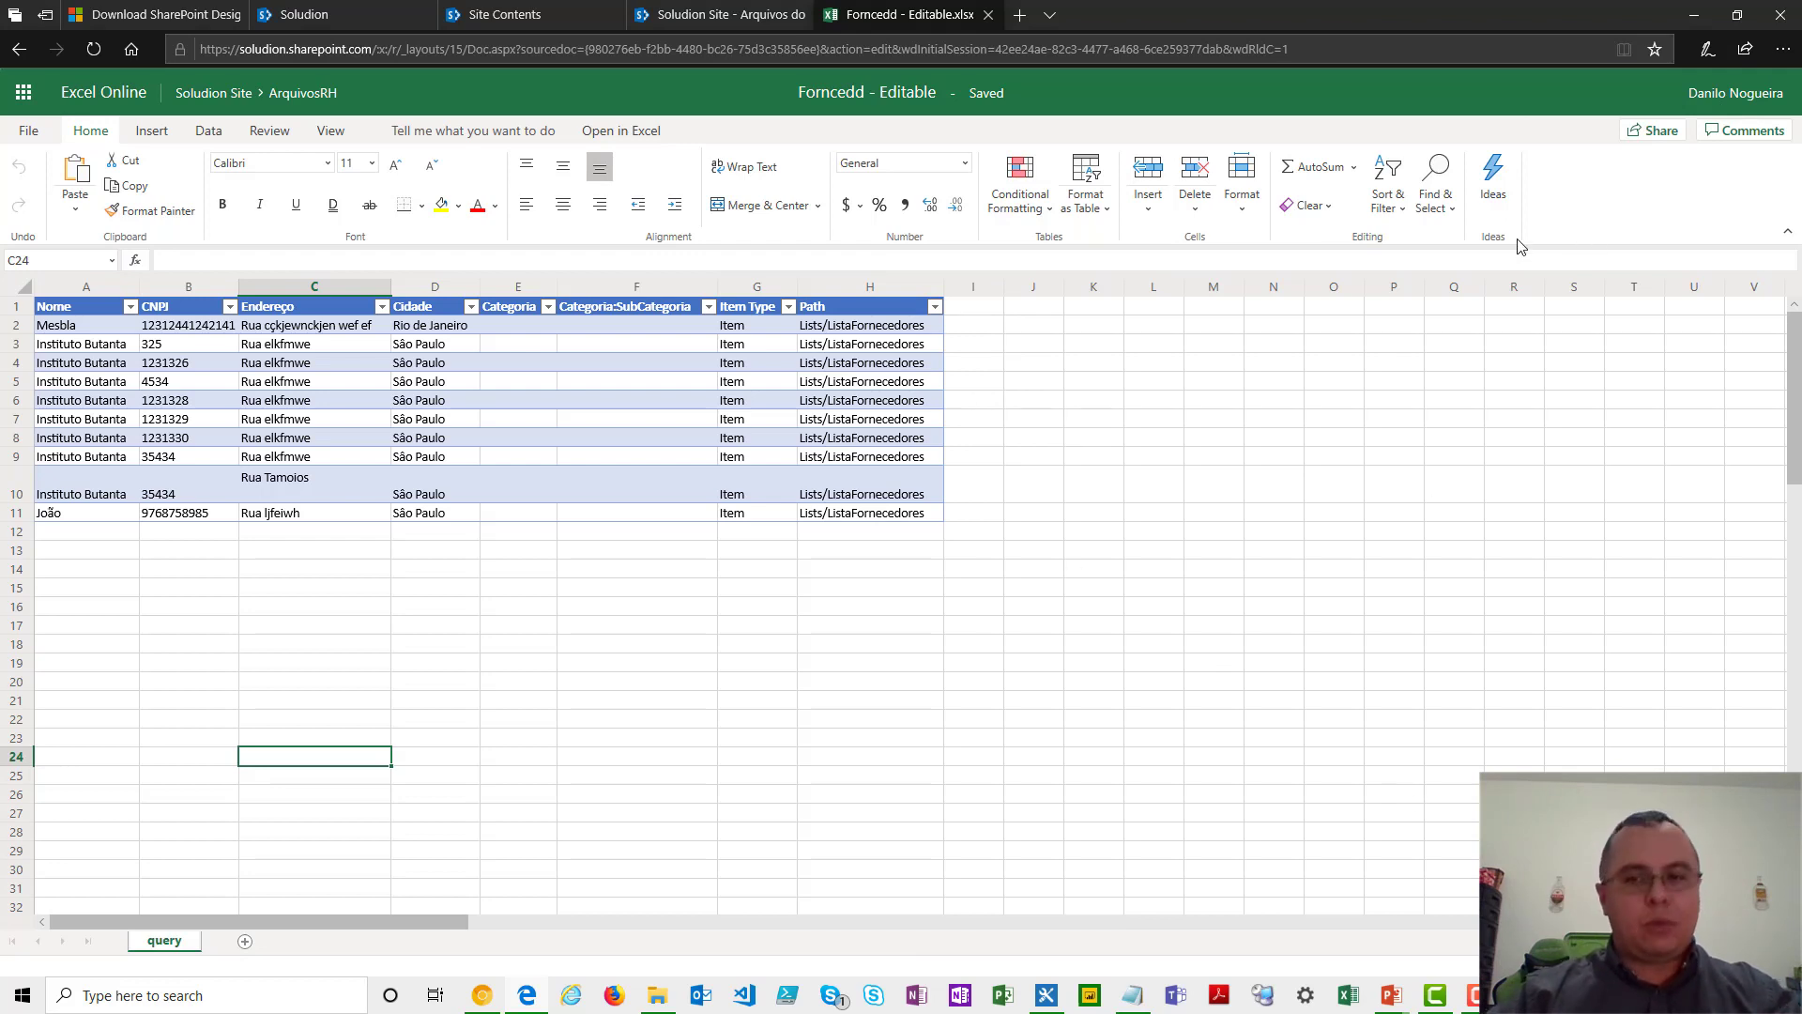
click(385, 627)
click(362, 464)
click(564, 488)
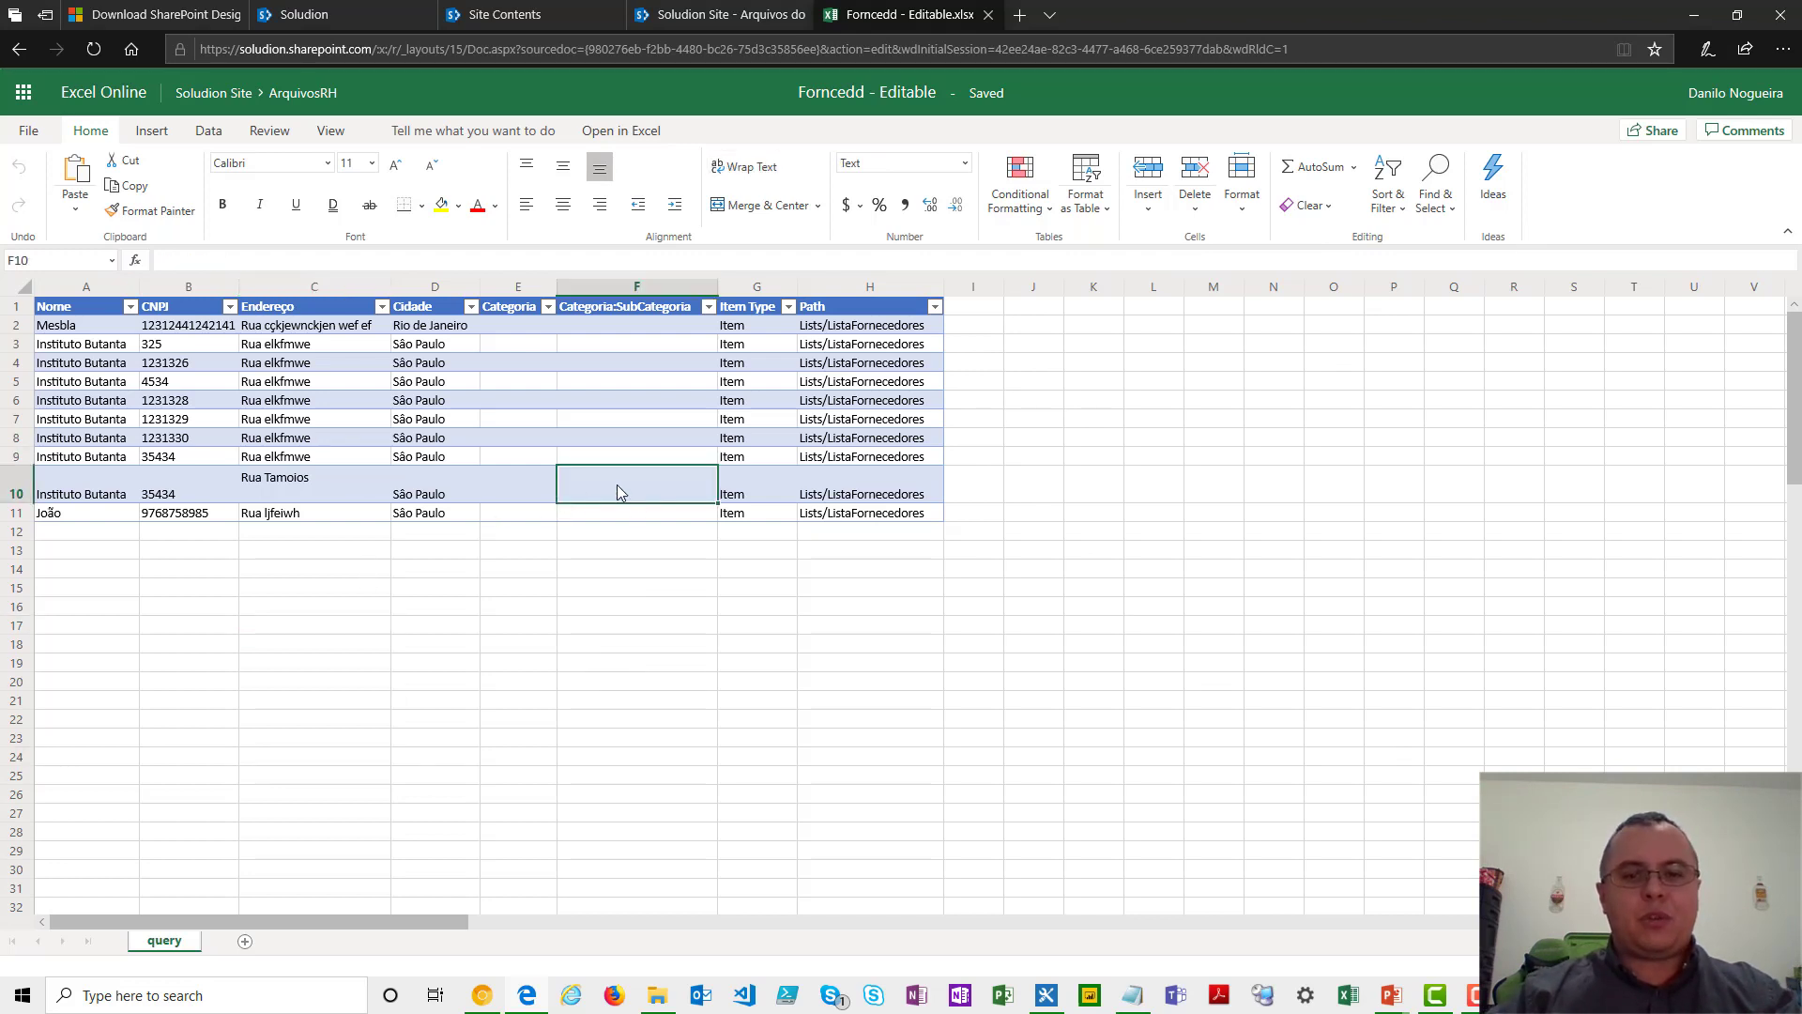
click(434, 533)
click(317, 458)
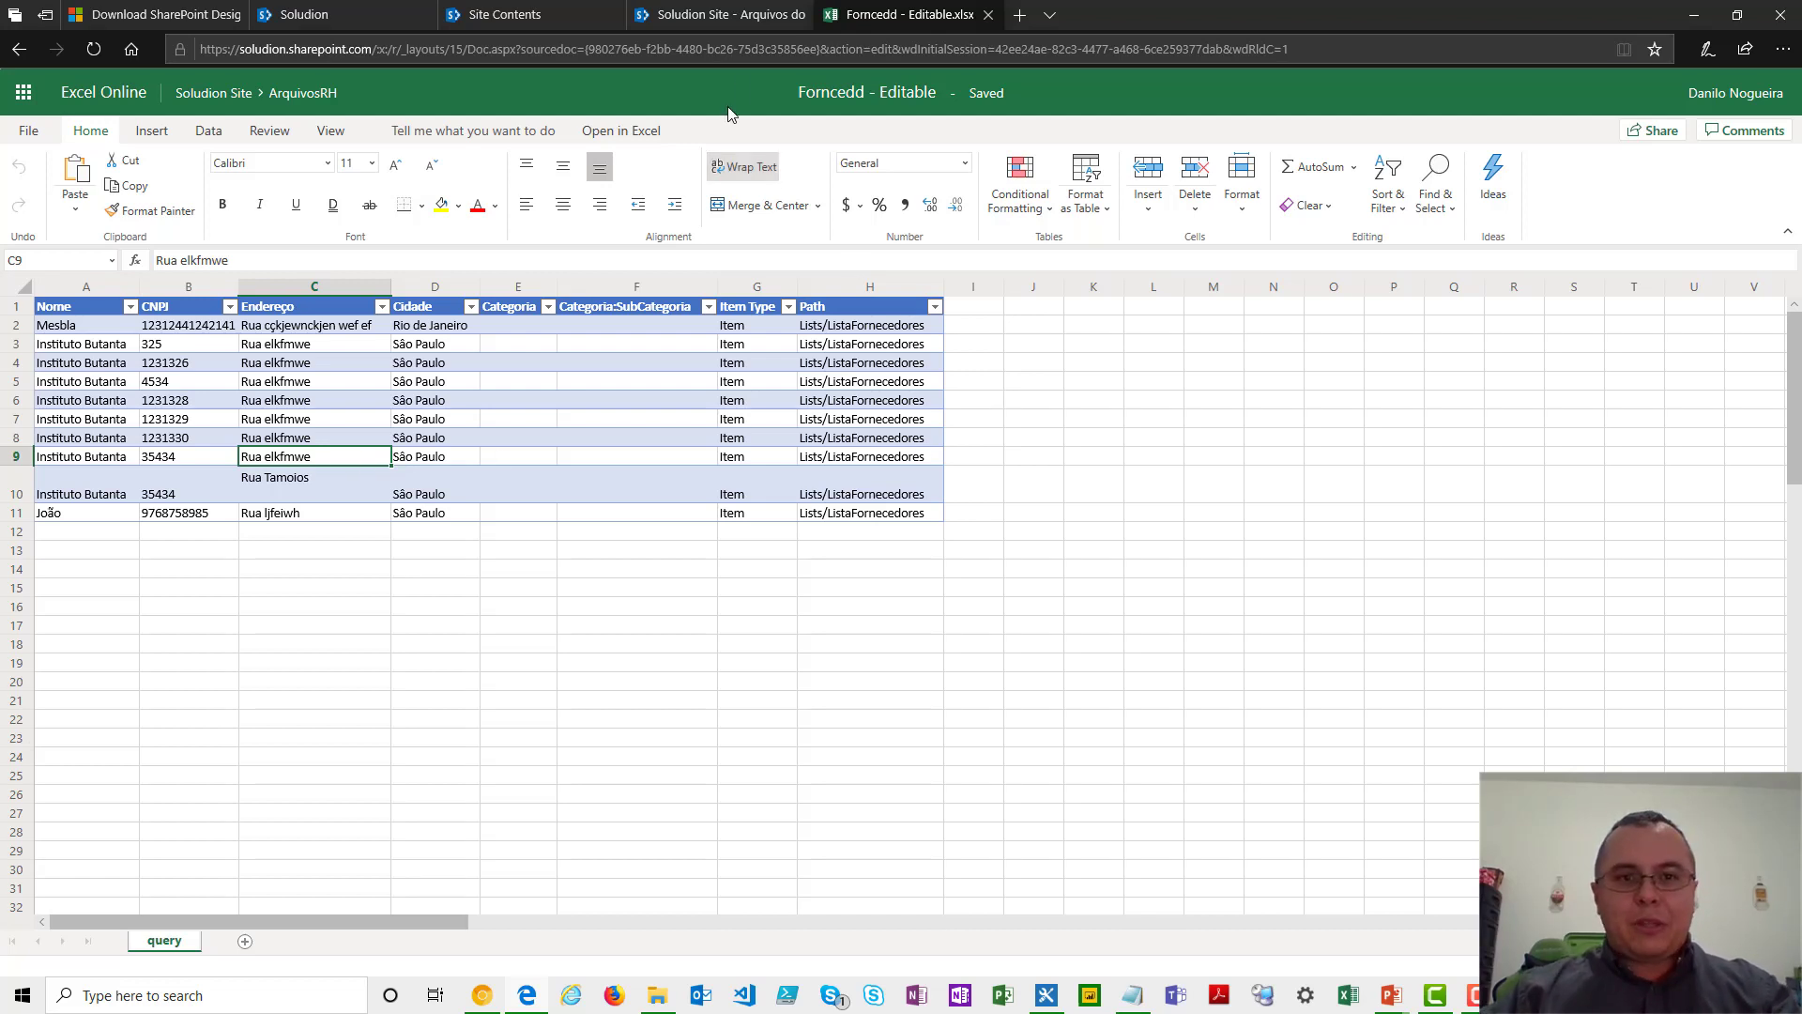
- Go back to the Arquivos do RH library, dismiss the copied link and view the sharing options of the ChatLog RTF file
click(730, 8)
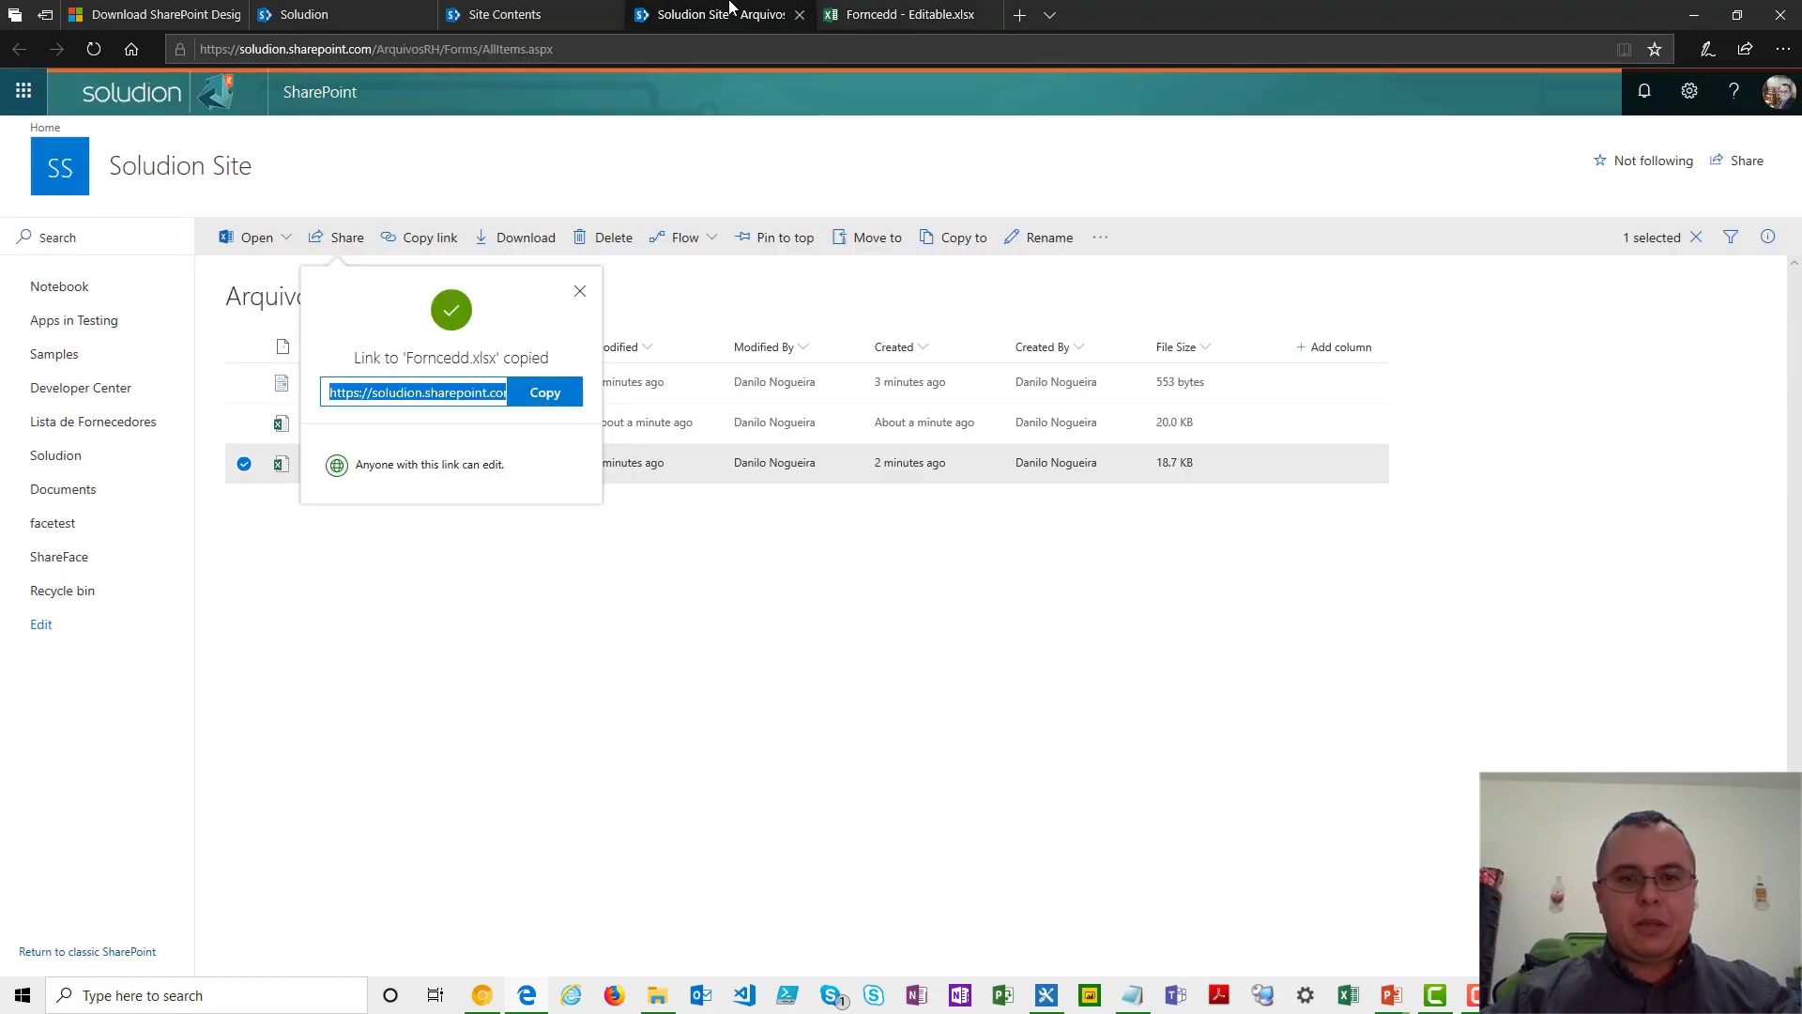
click(577, 291)
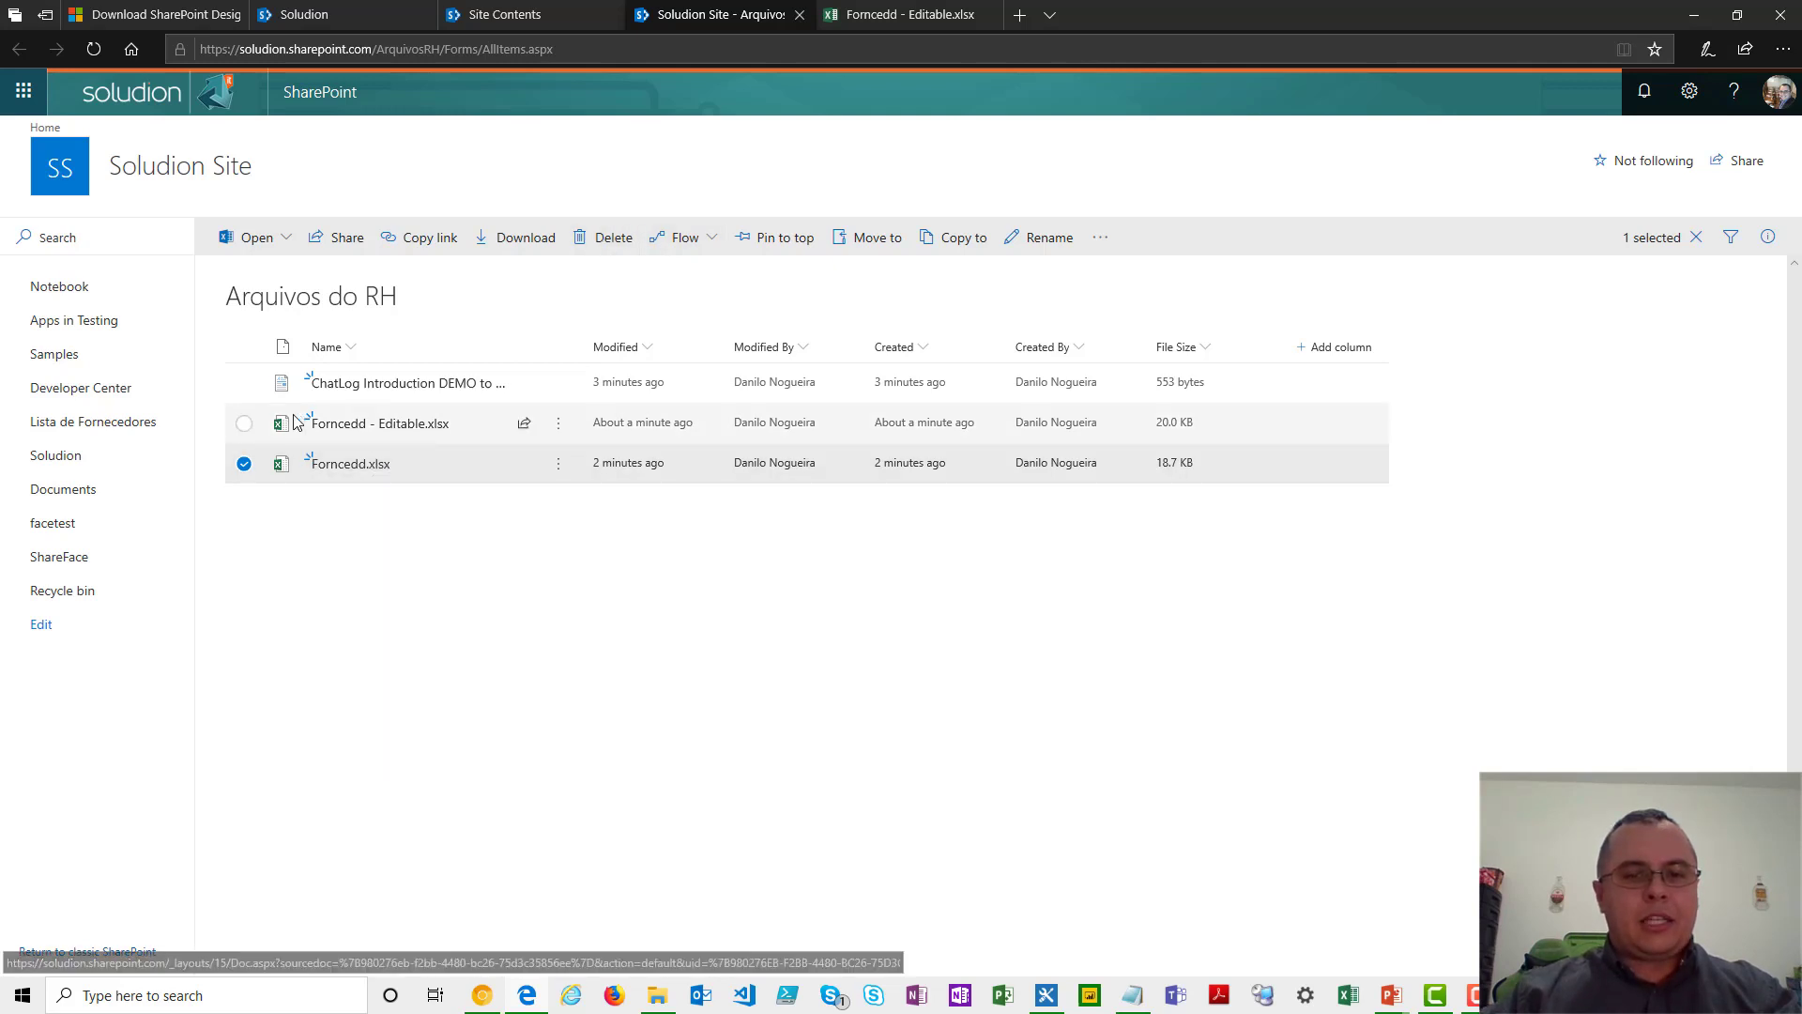
click(524, 382)
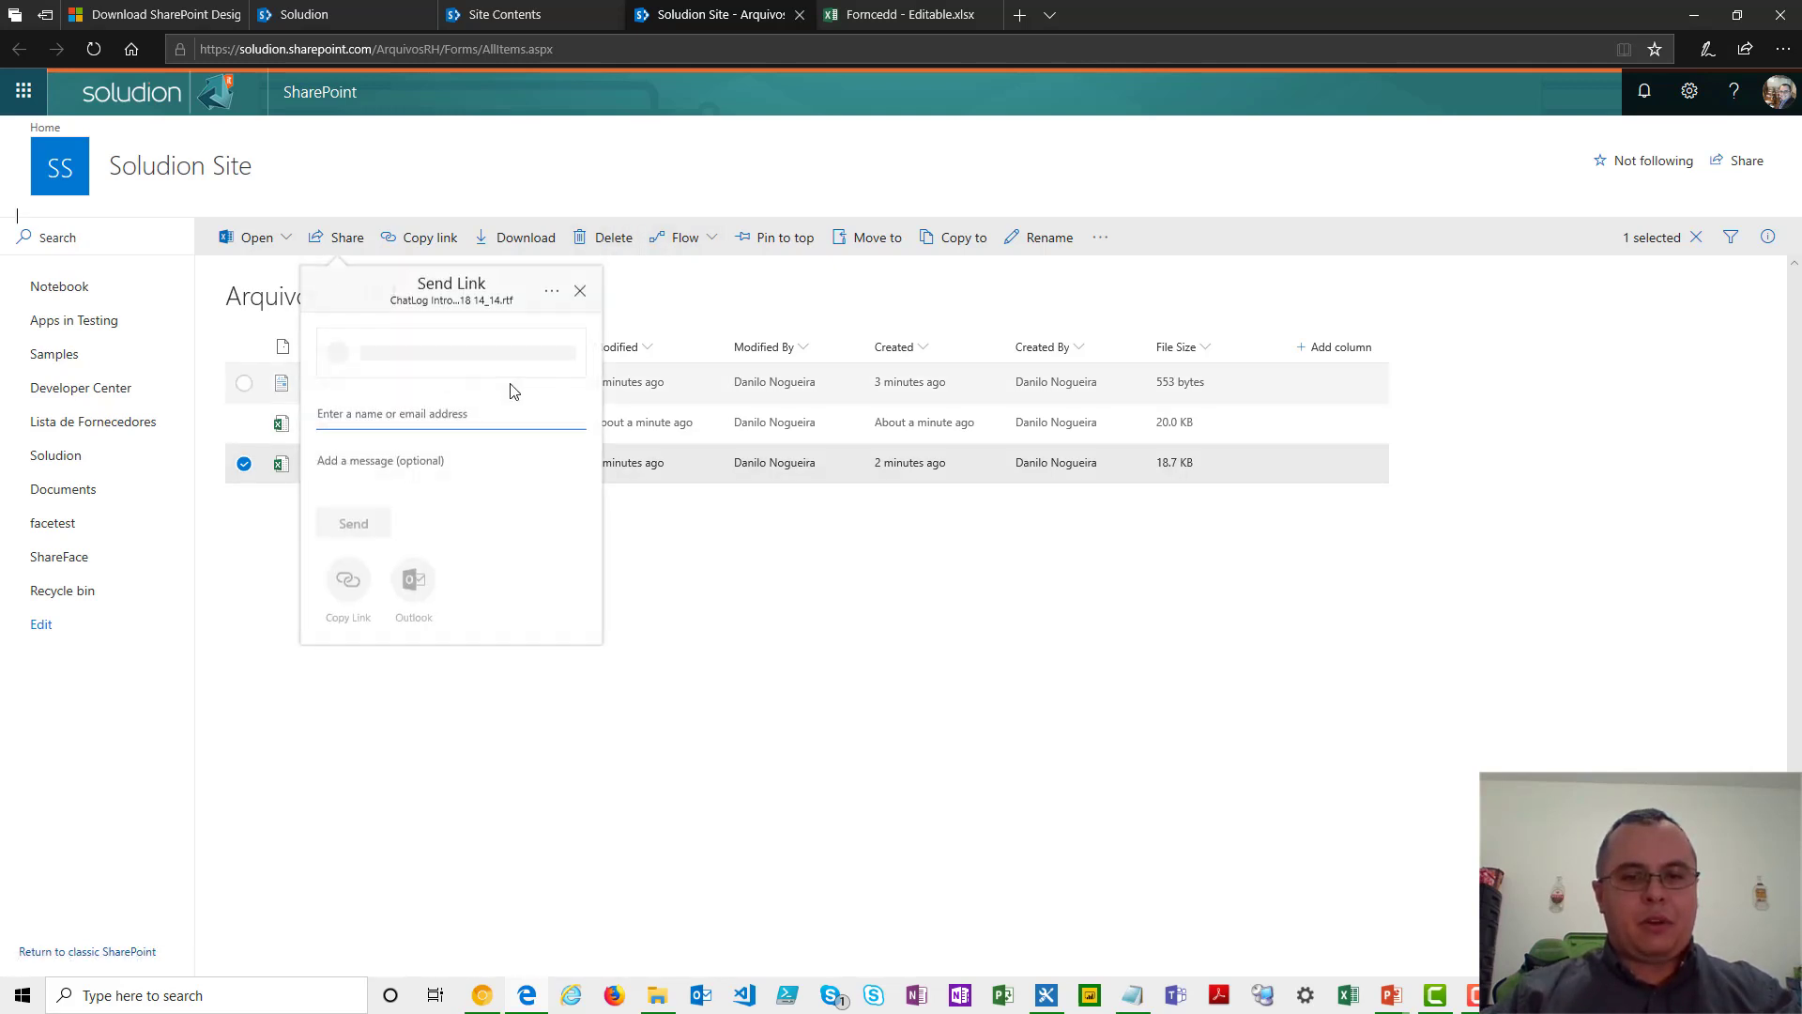
click(744, 582)
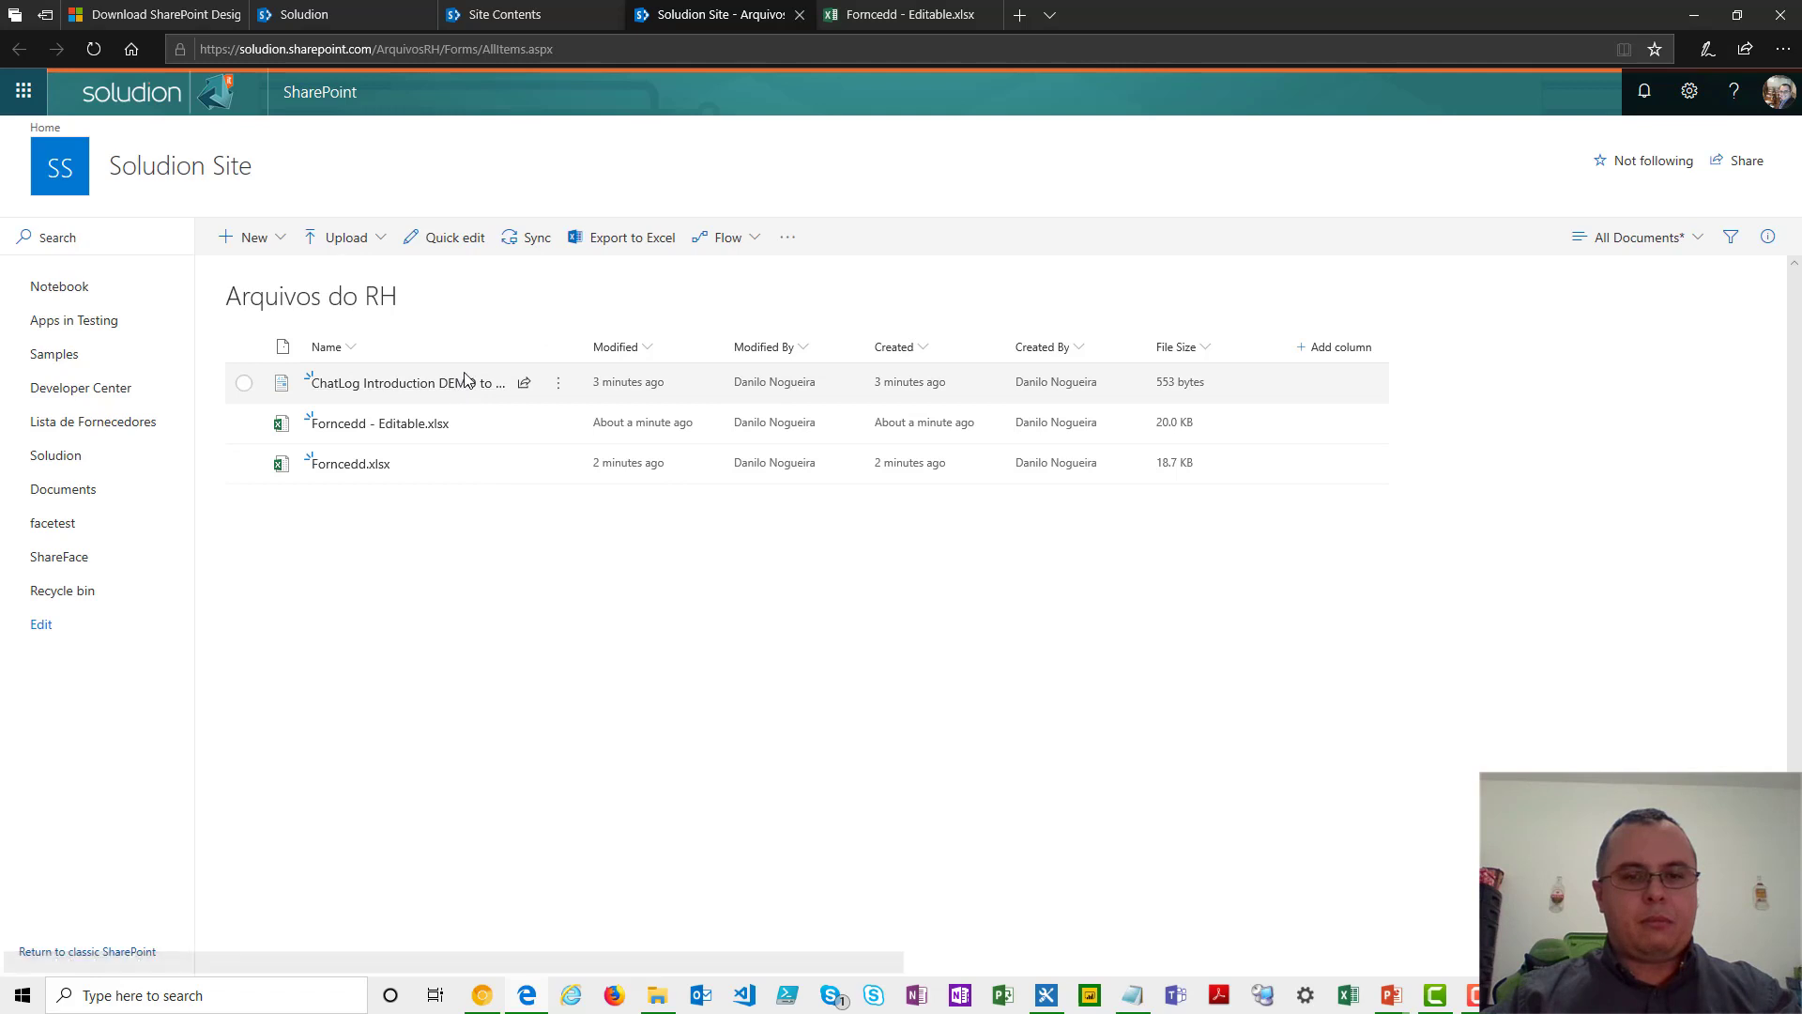
- Delete the ChatLog RTF file from the Arquivos do RH library and open the site's Recycle bin
click(511, 238)
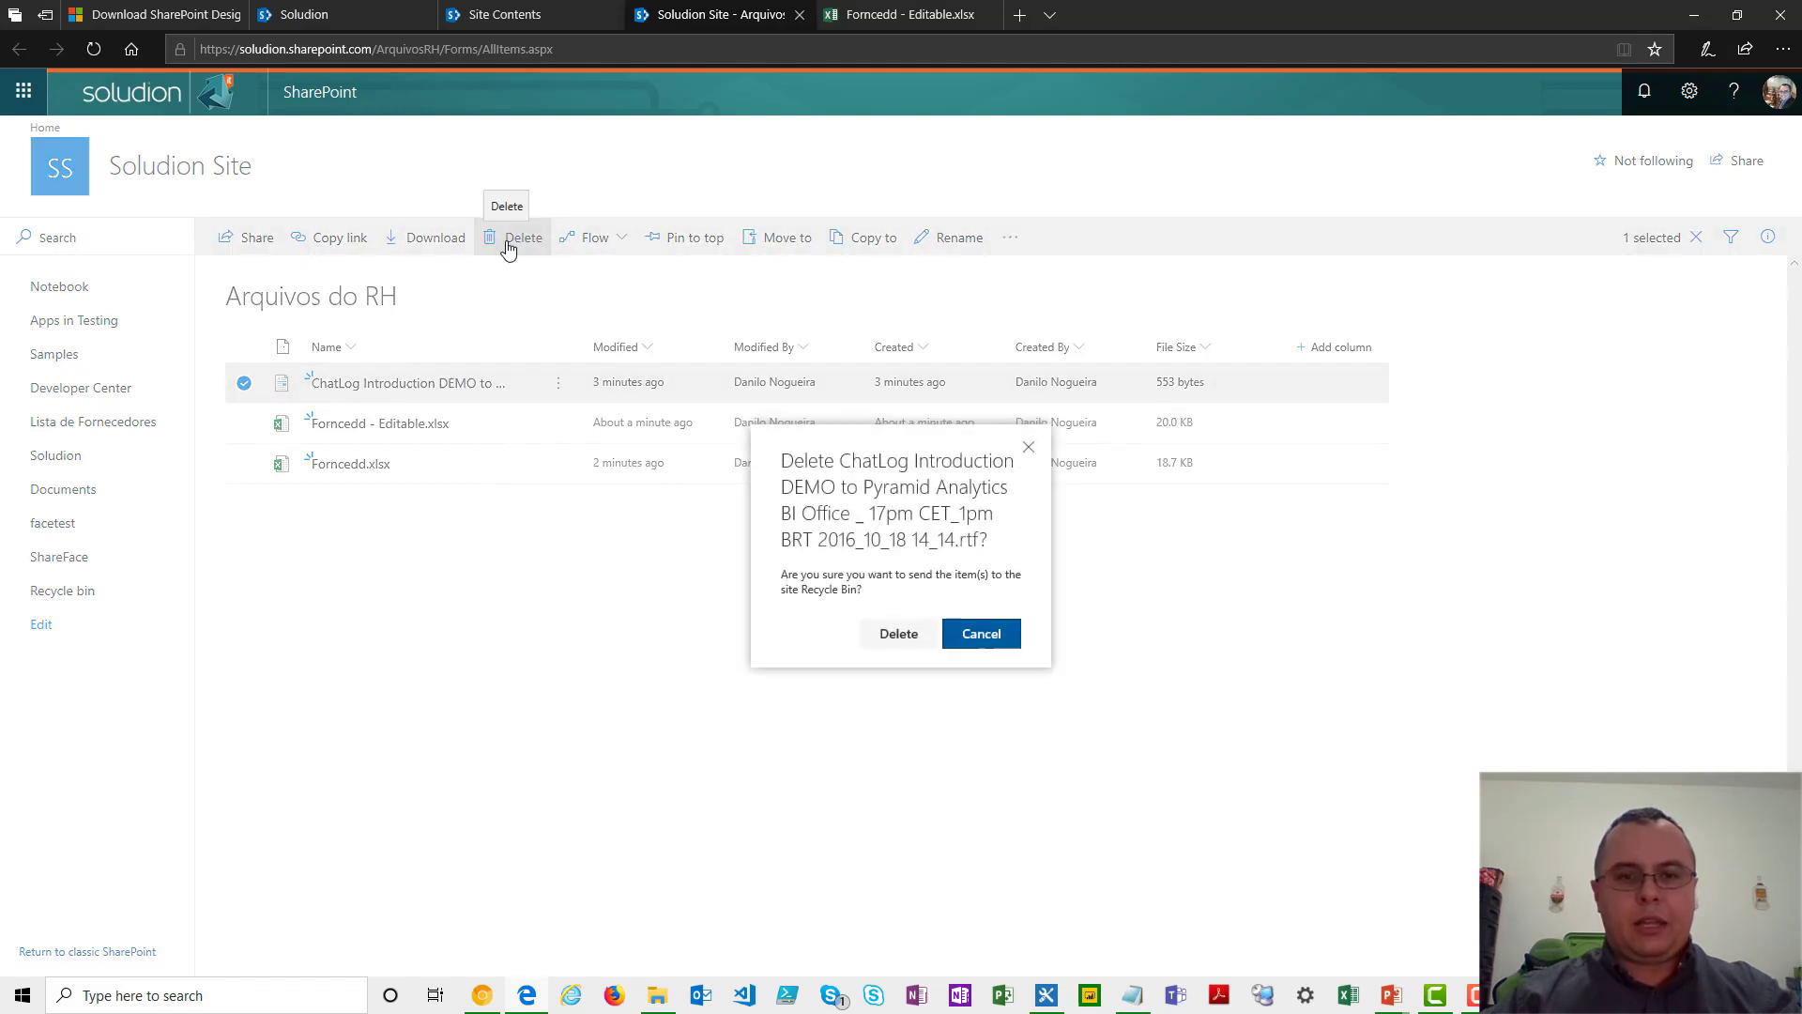
click(899, 634)
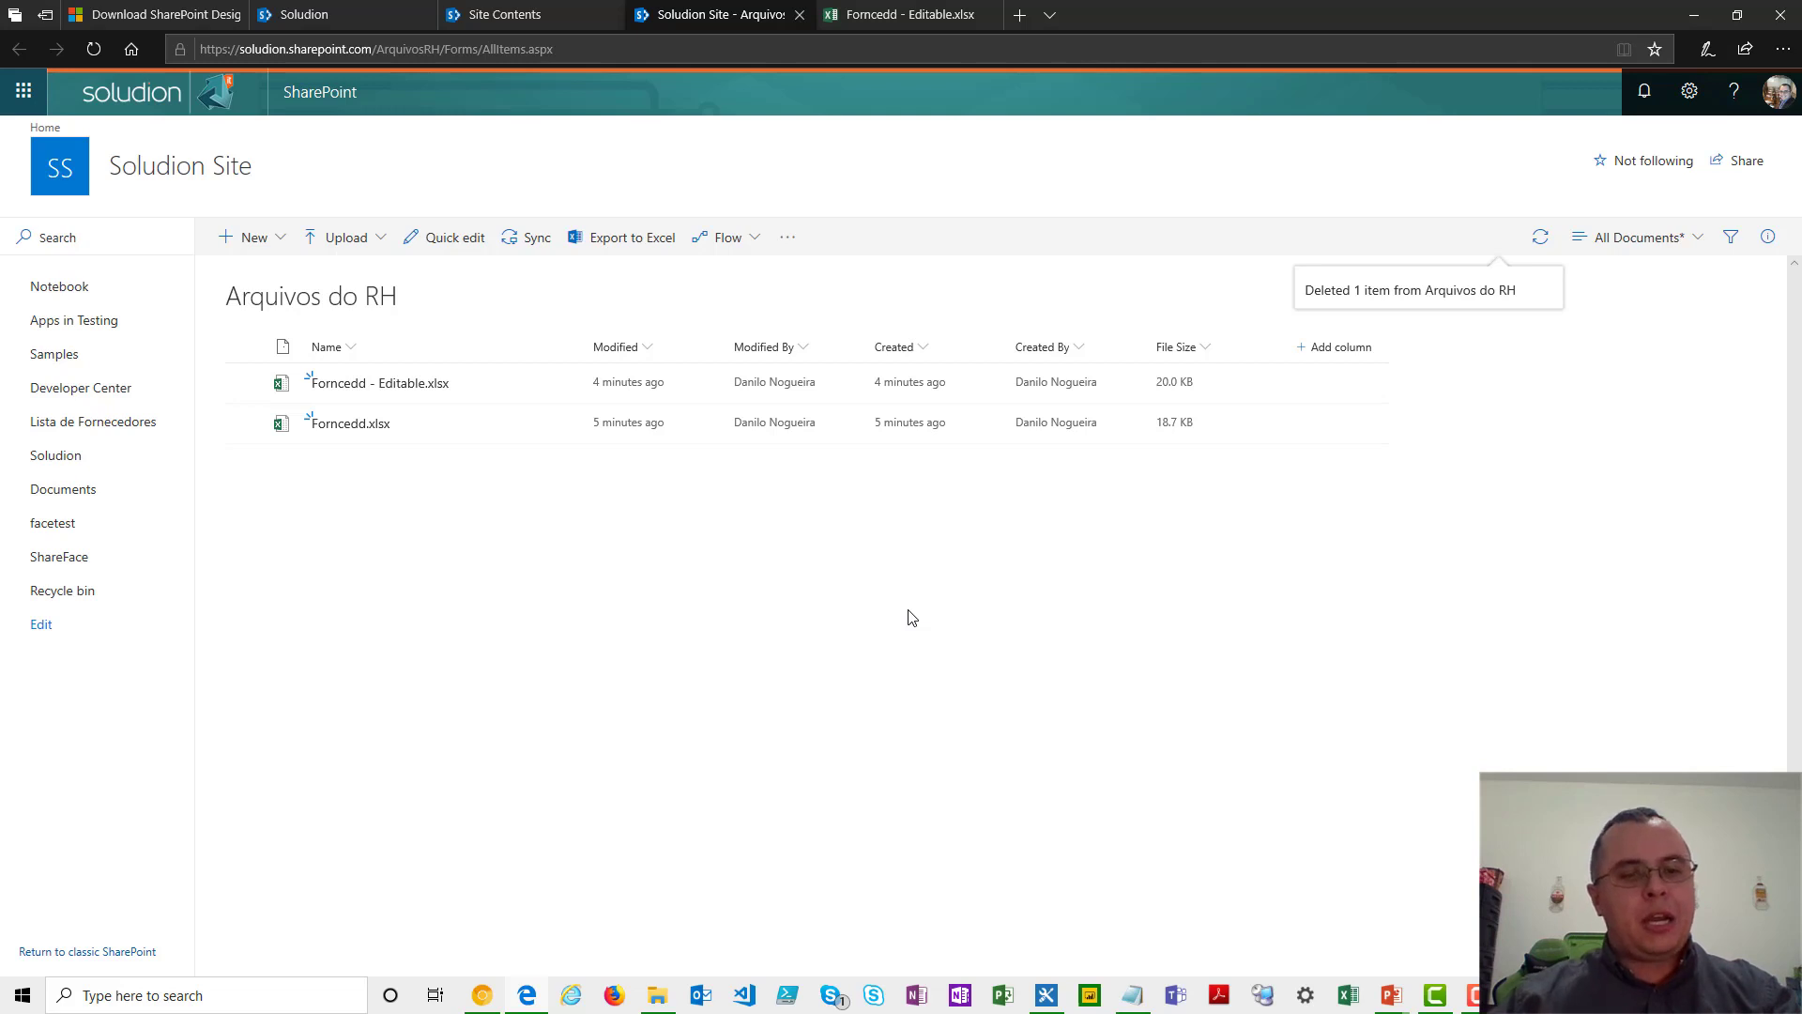
click(29, 591)
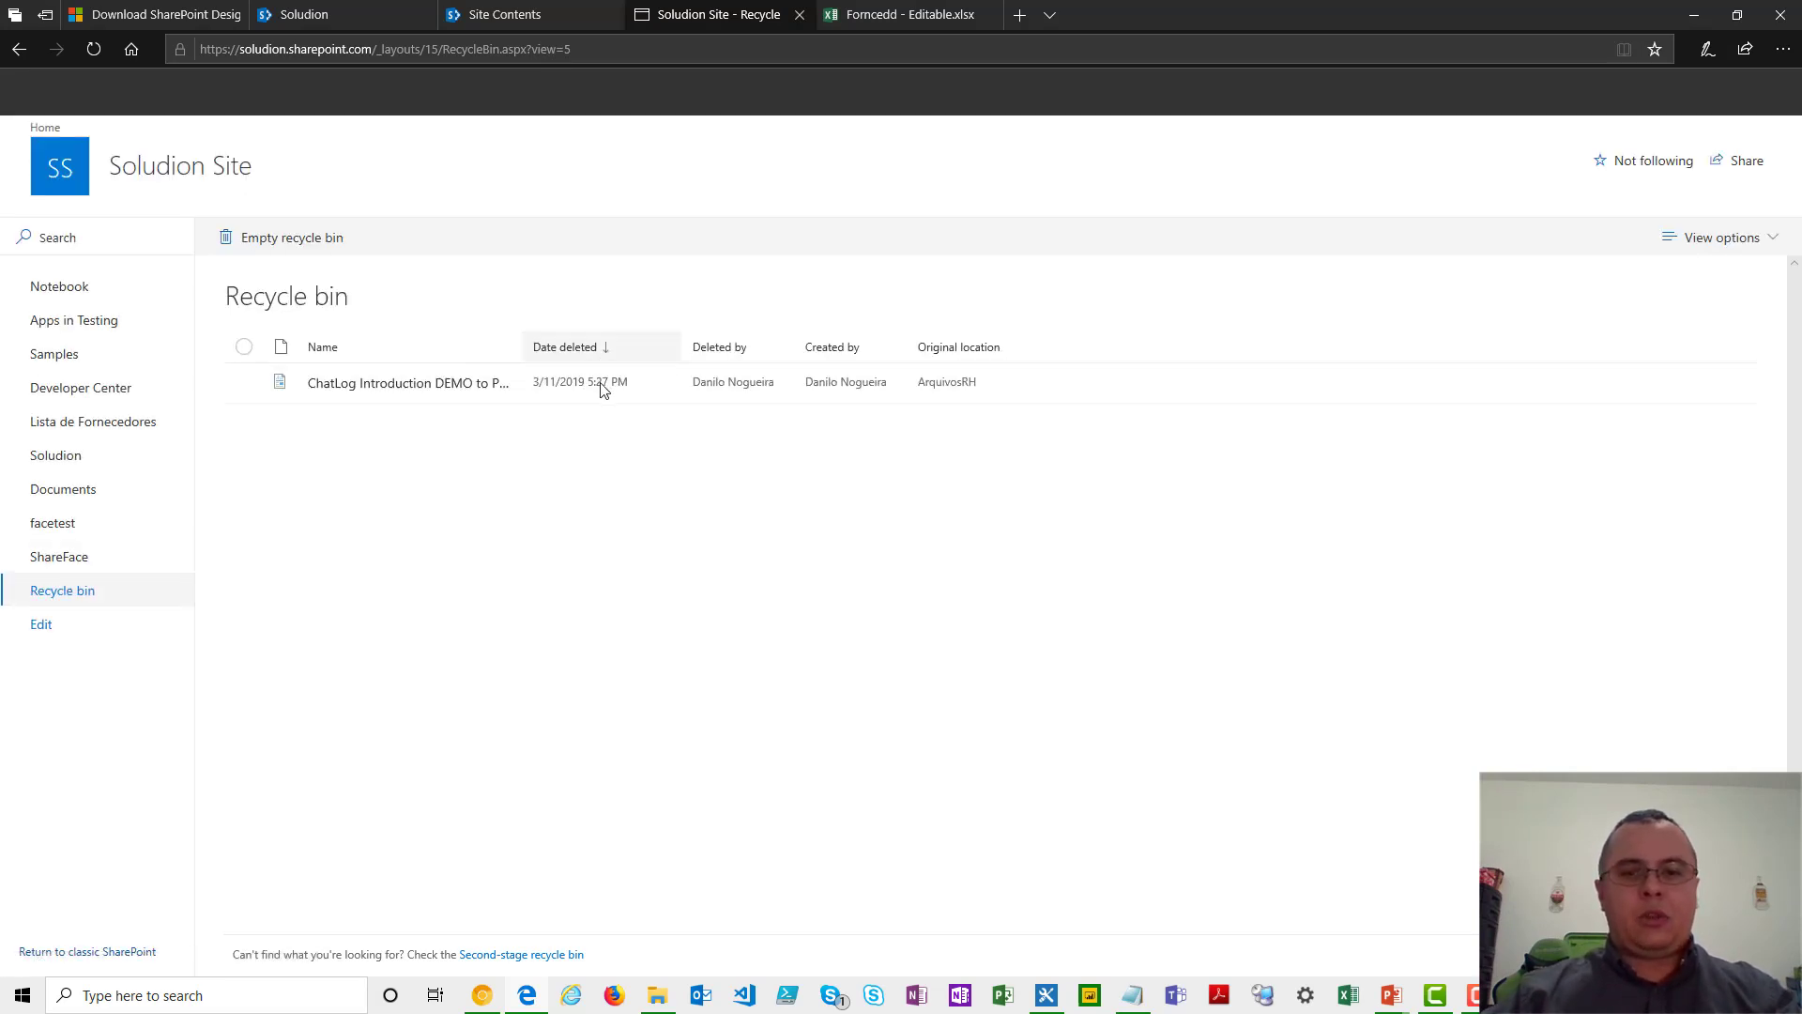
- Select the deleted ChatLog file in the recycle bin, then return to Arquivos do RH and check the version history of Forncedd.xlsx
click(1011, 390)
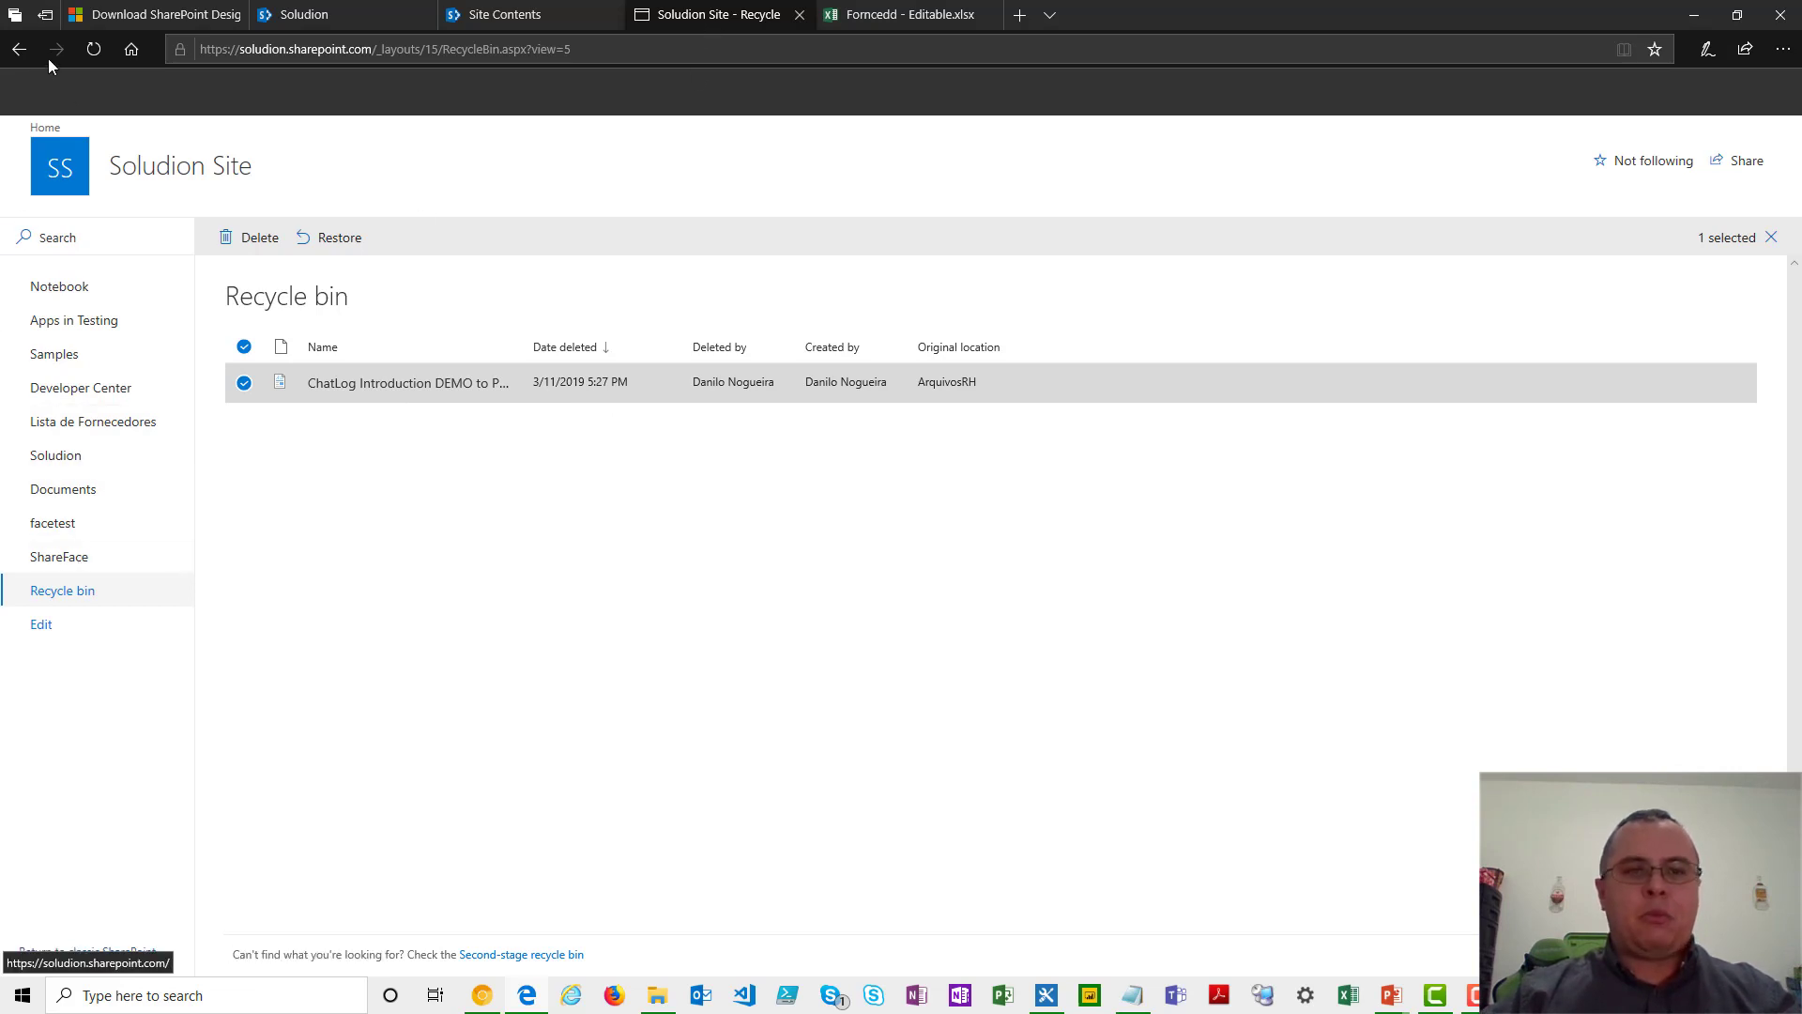
click(24, 53)
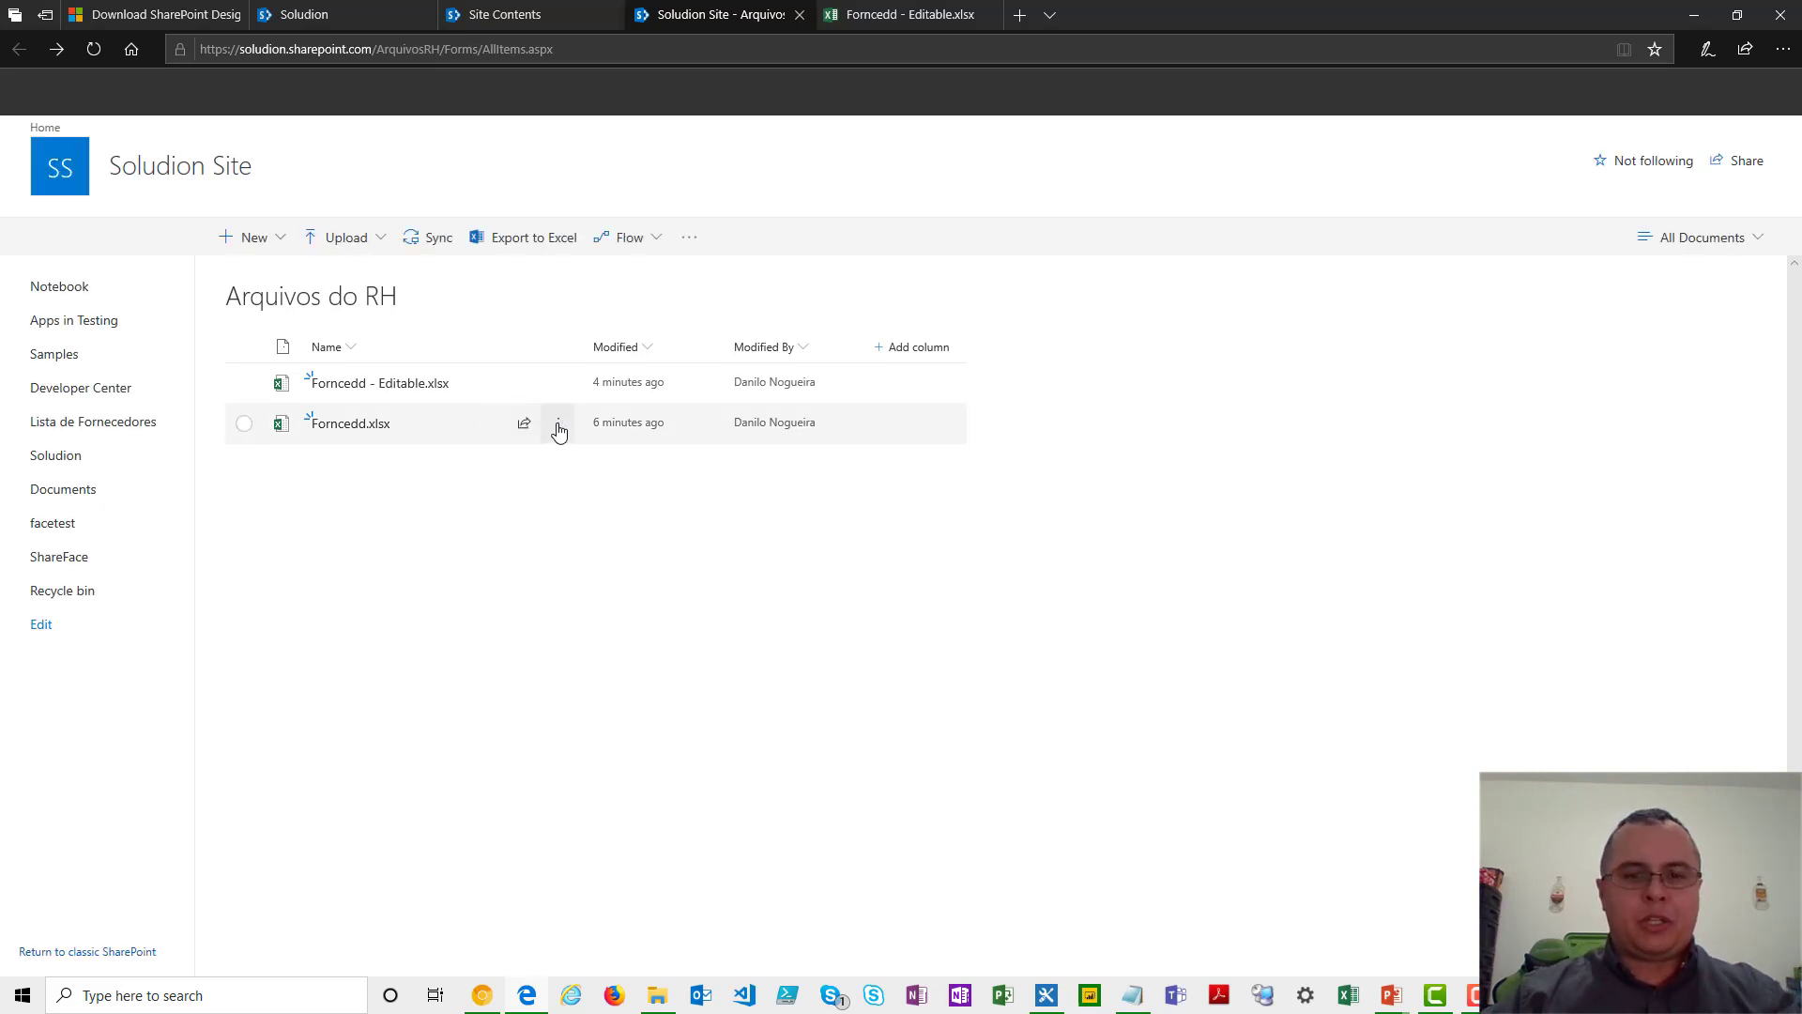
click(559, 428)
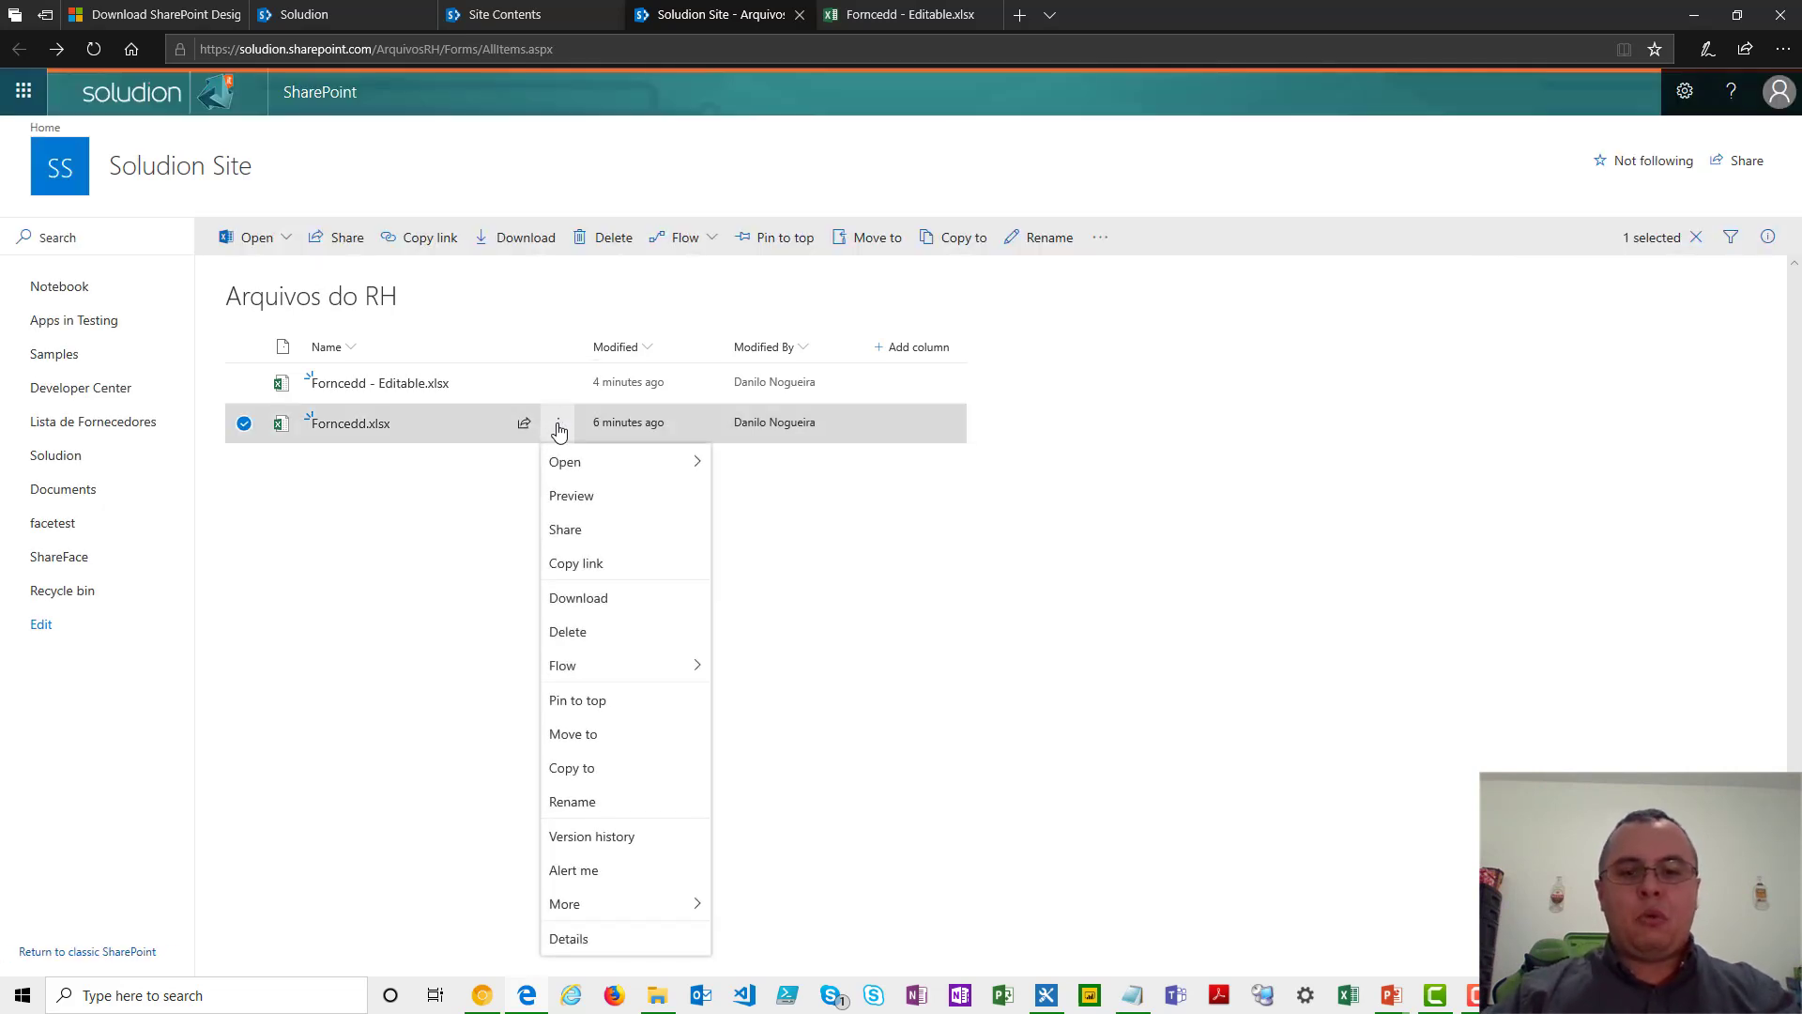
click(626, 843)
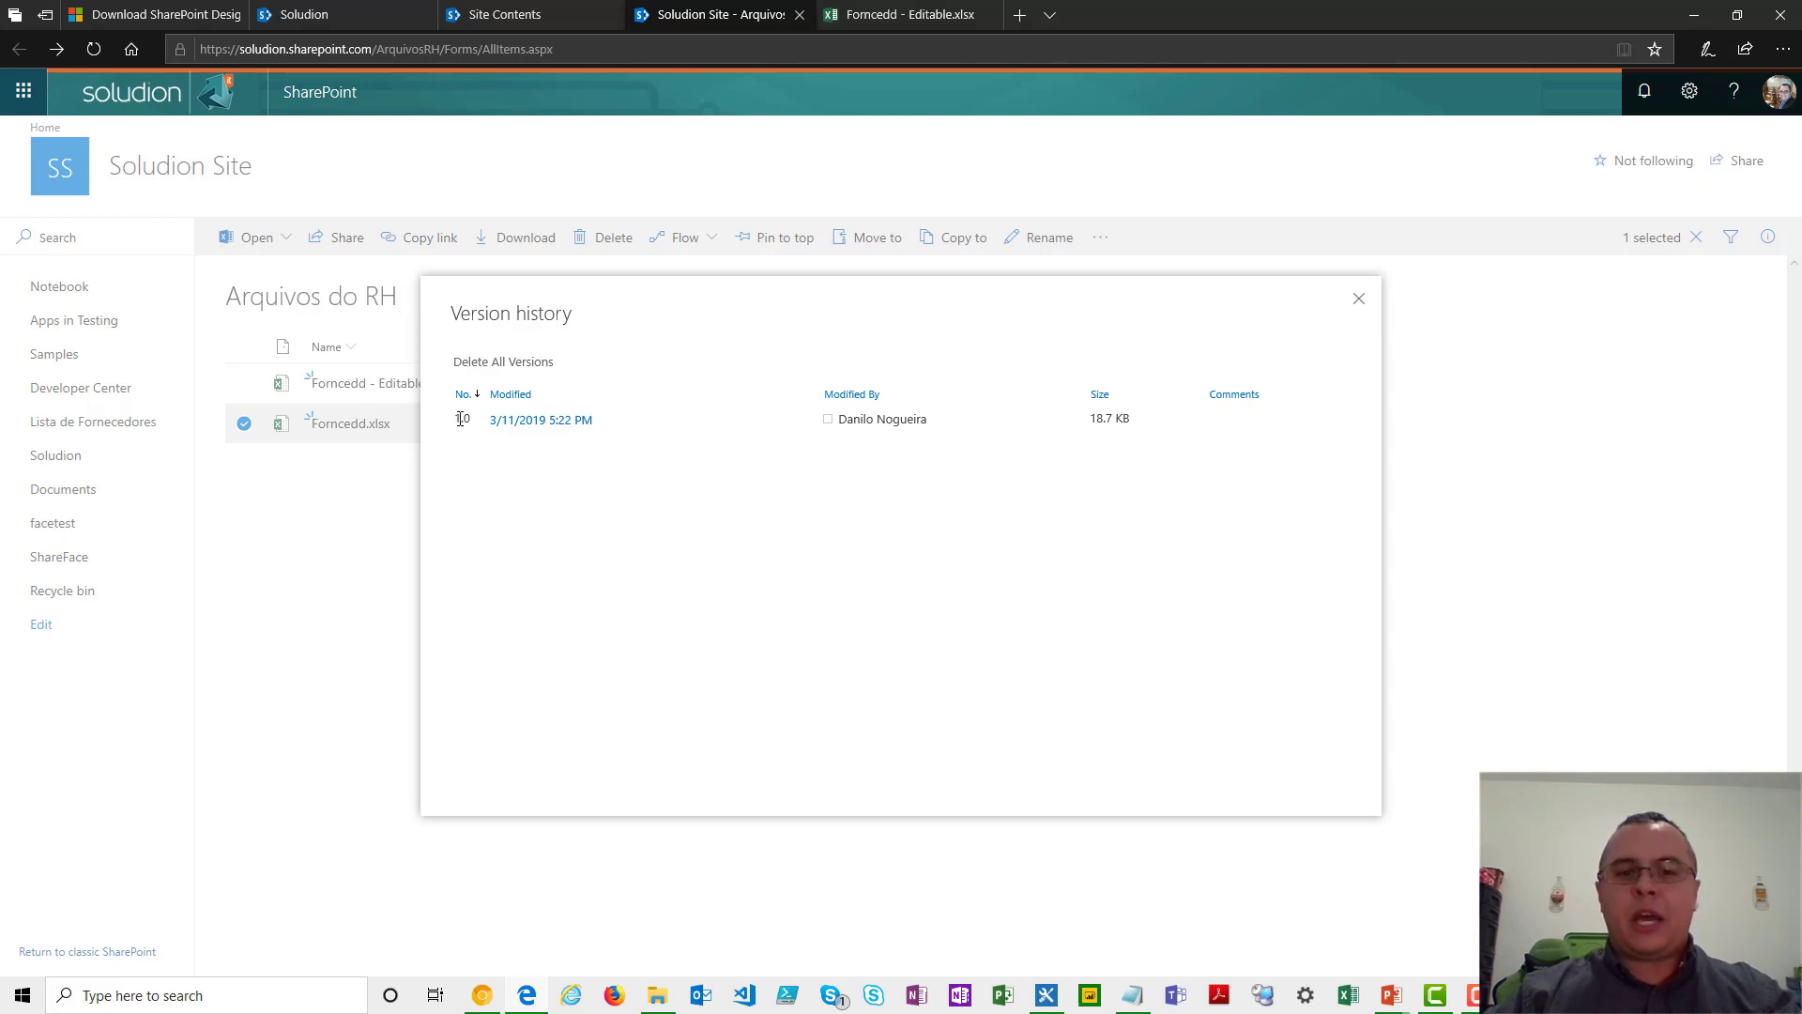
mouse_move(508, 430)
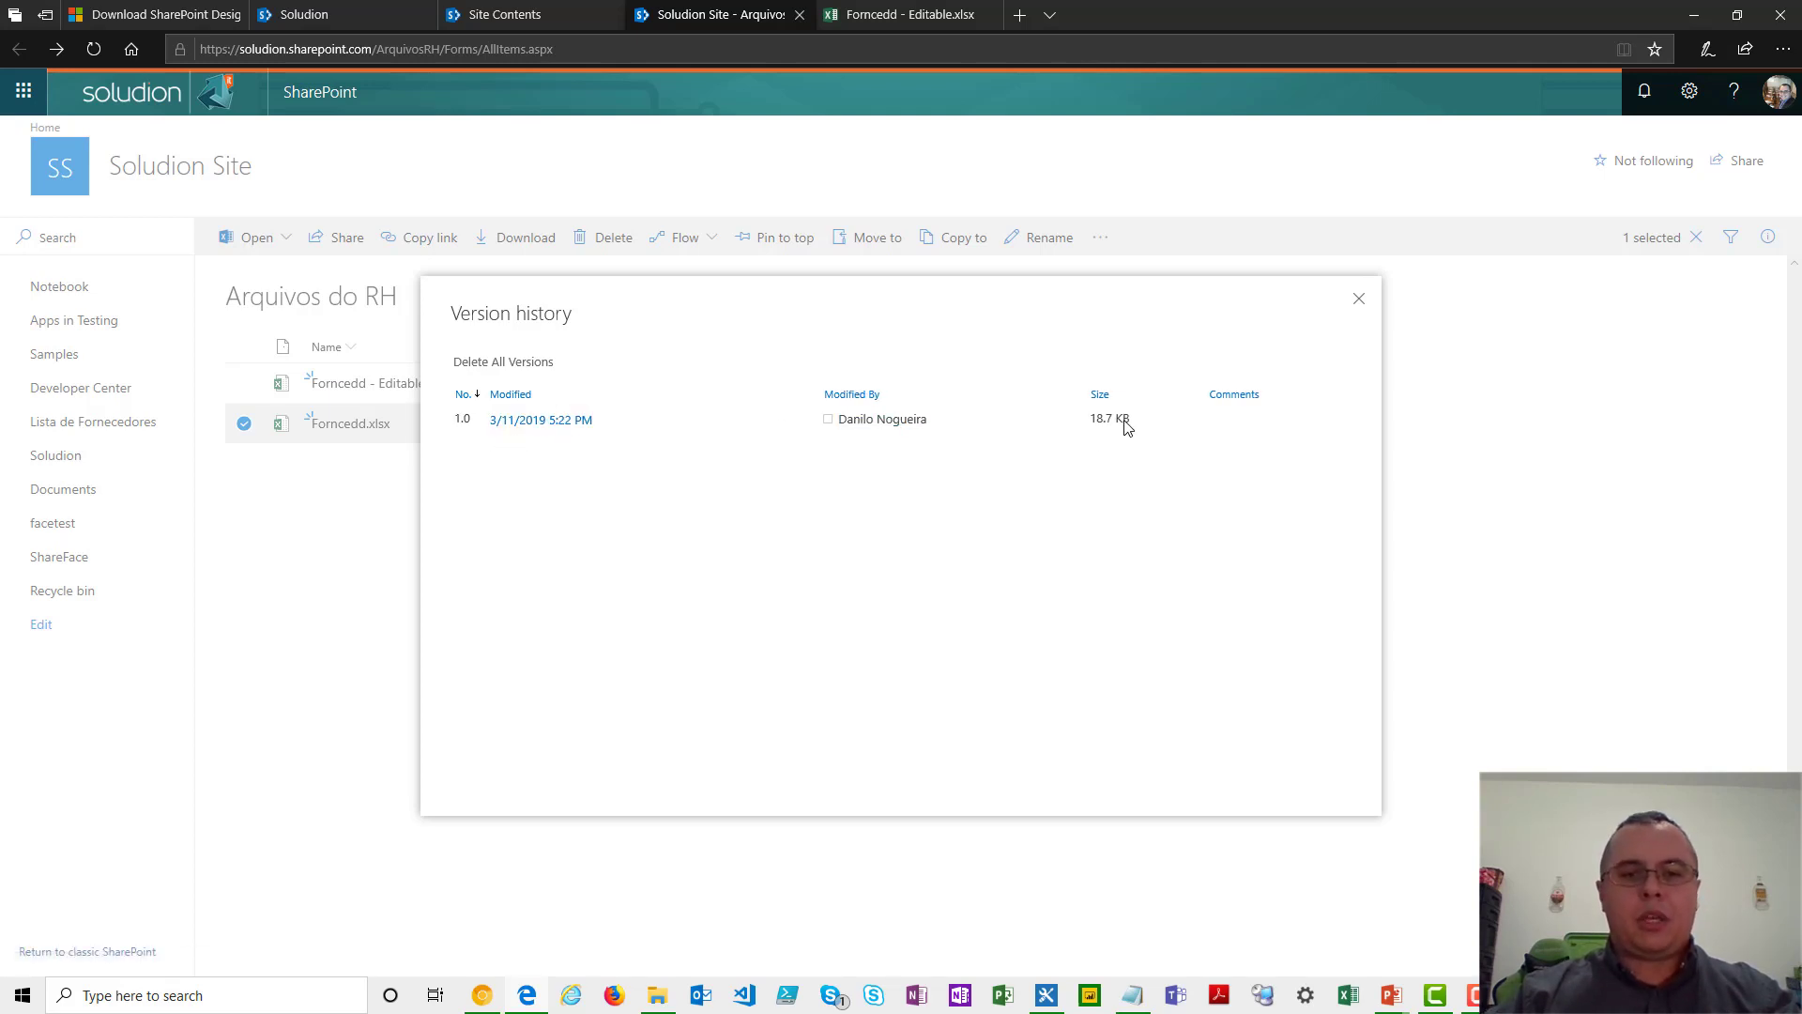
click(1358, 298)
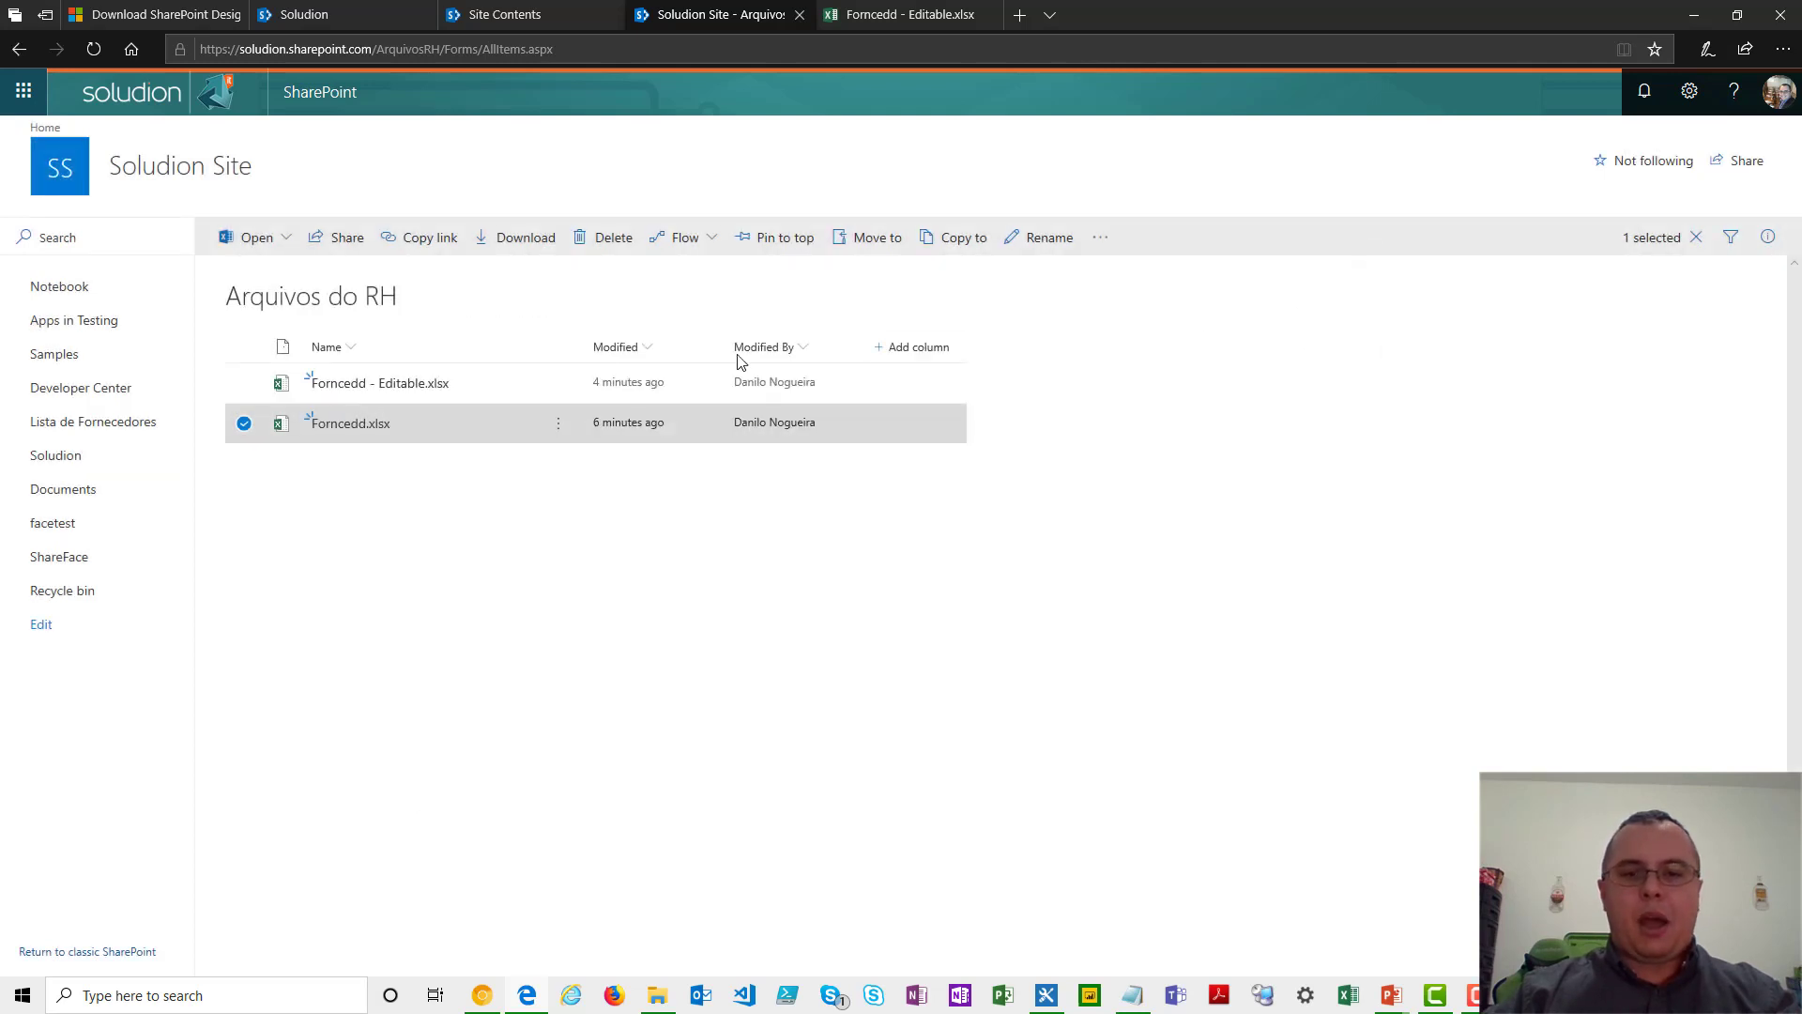
- In the "Forncedd - Editable.xlsx" workbook, enter "ddewdwde" in cell D14 and leave the editor for the ArquivosRH library
click(891, 12)
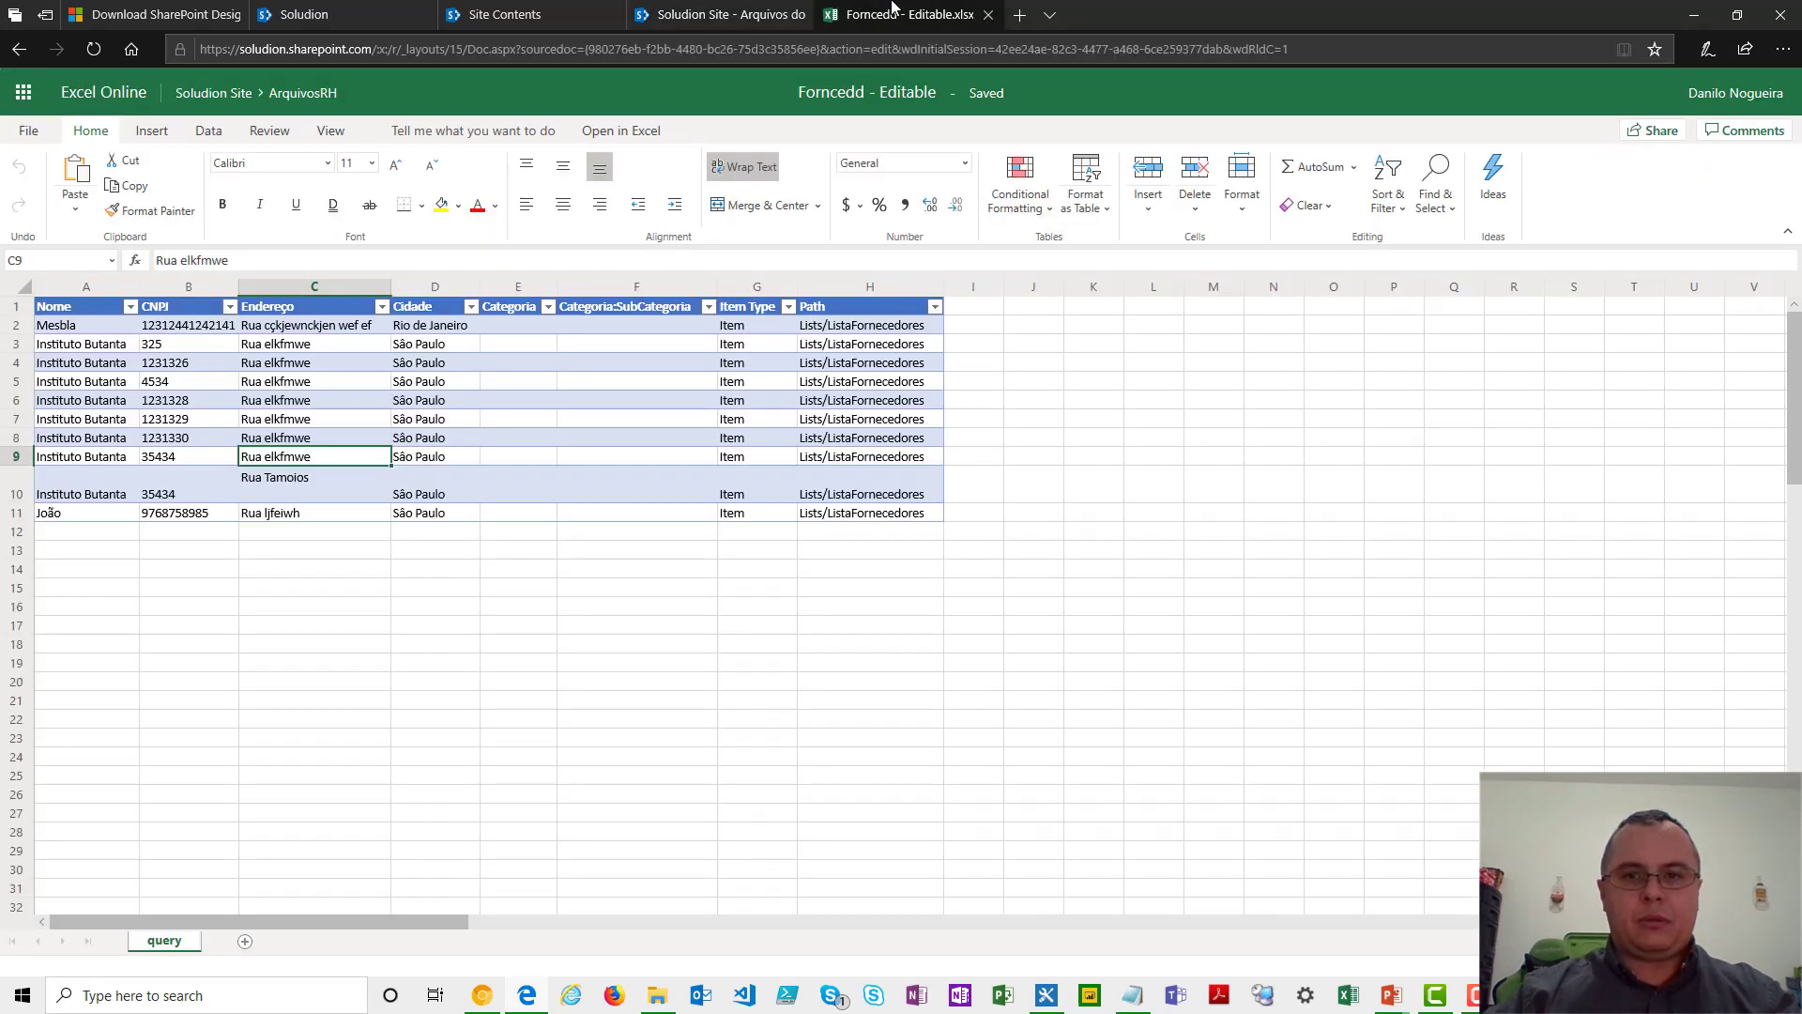
click(460, 572)
text(d)
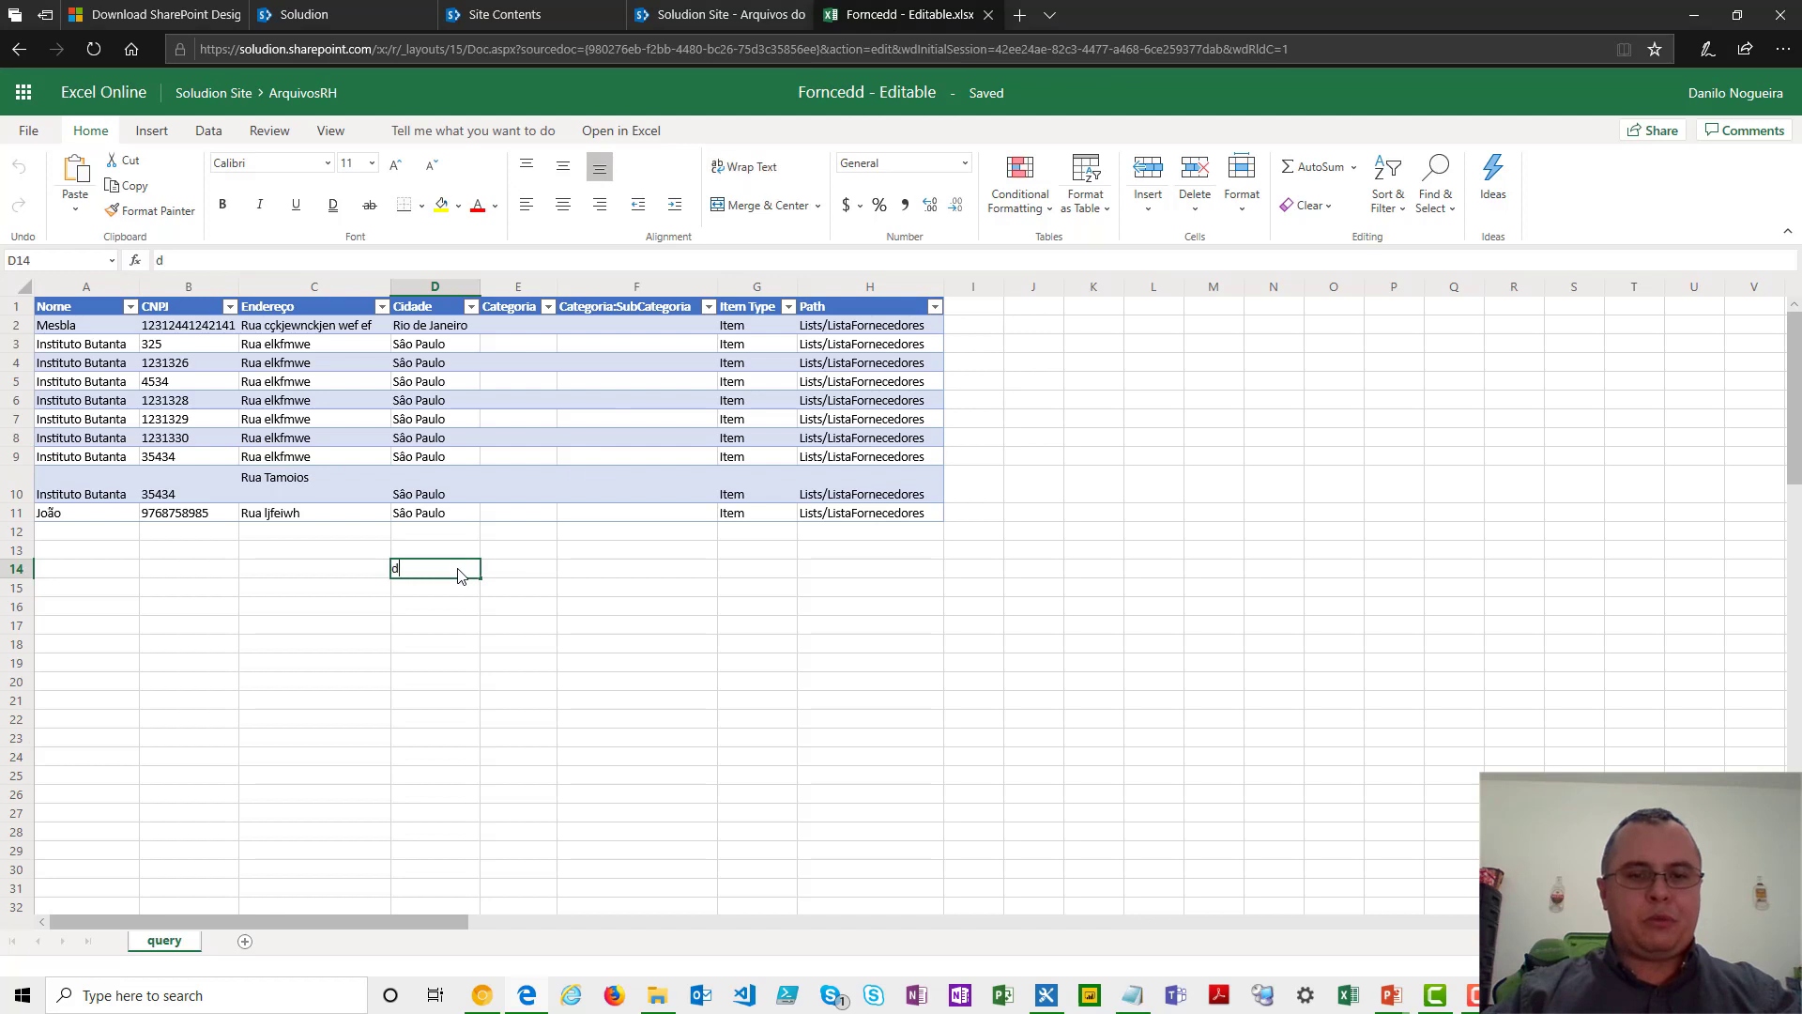
text(dewdwde)
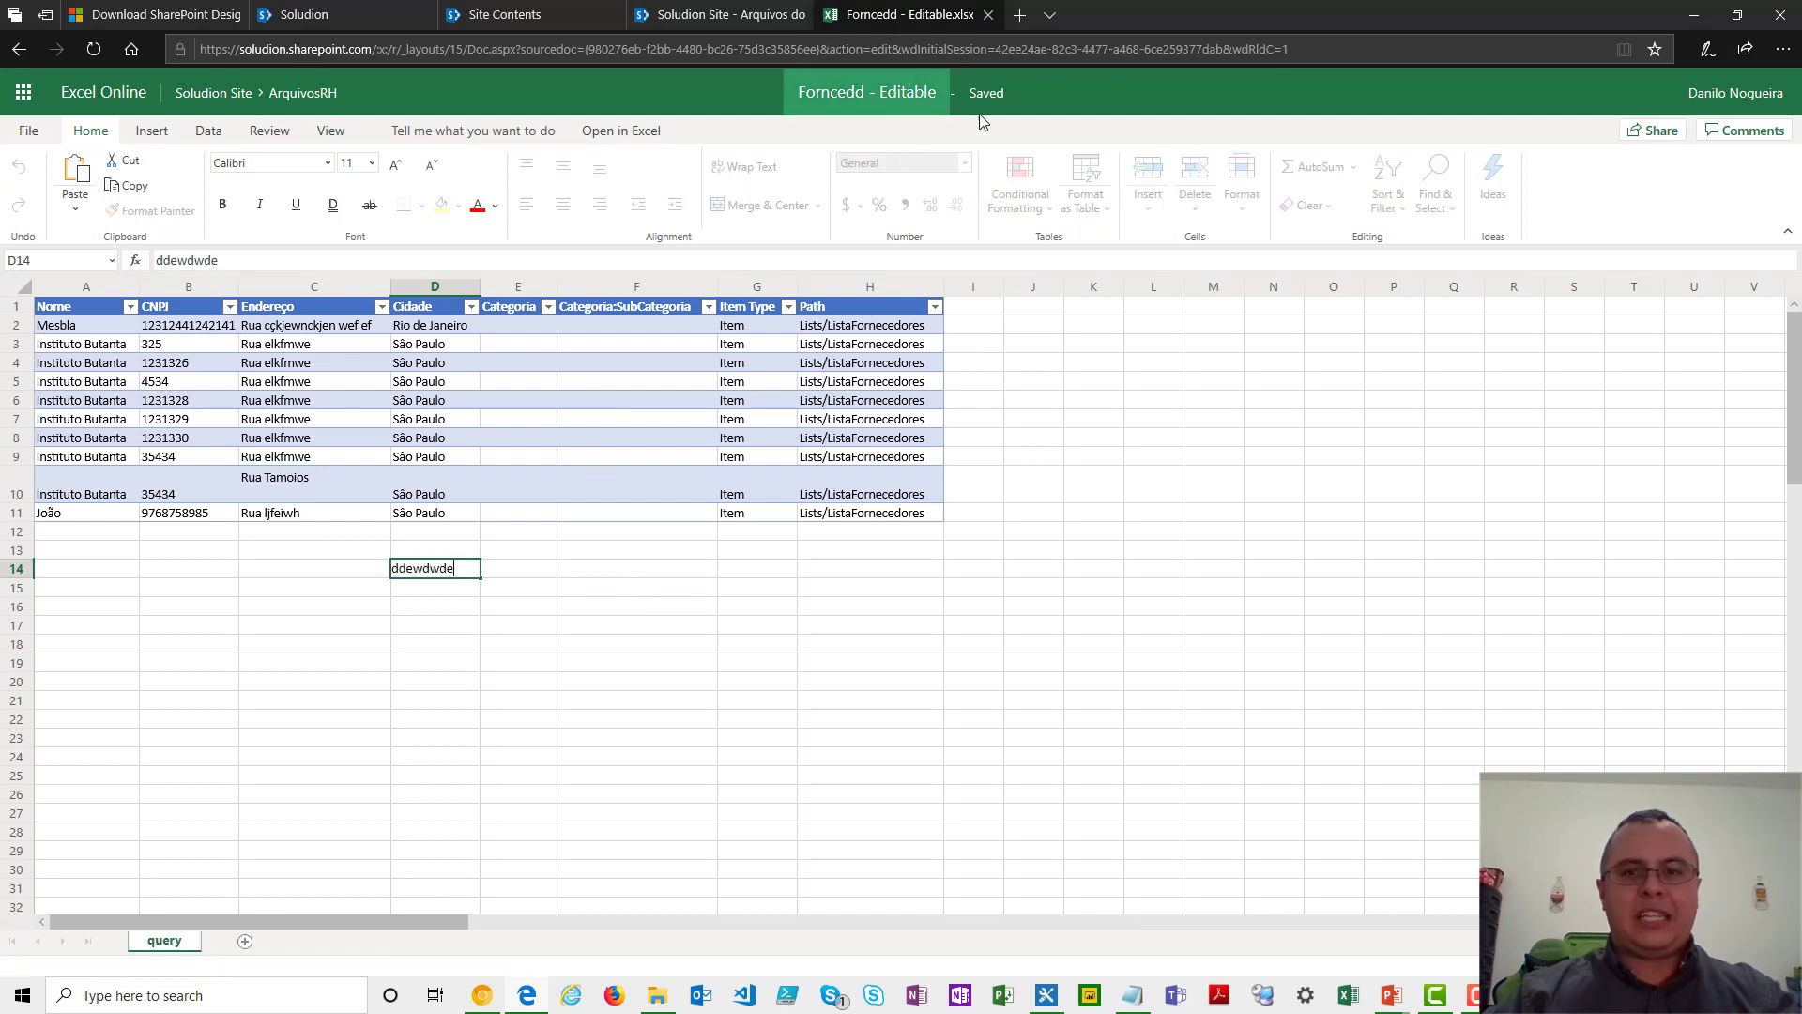
click(310, 94)
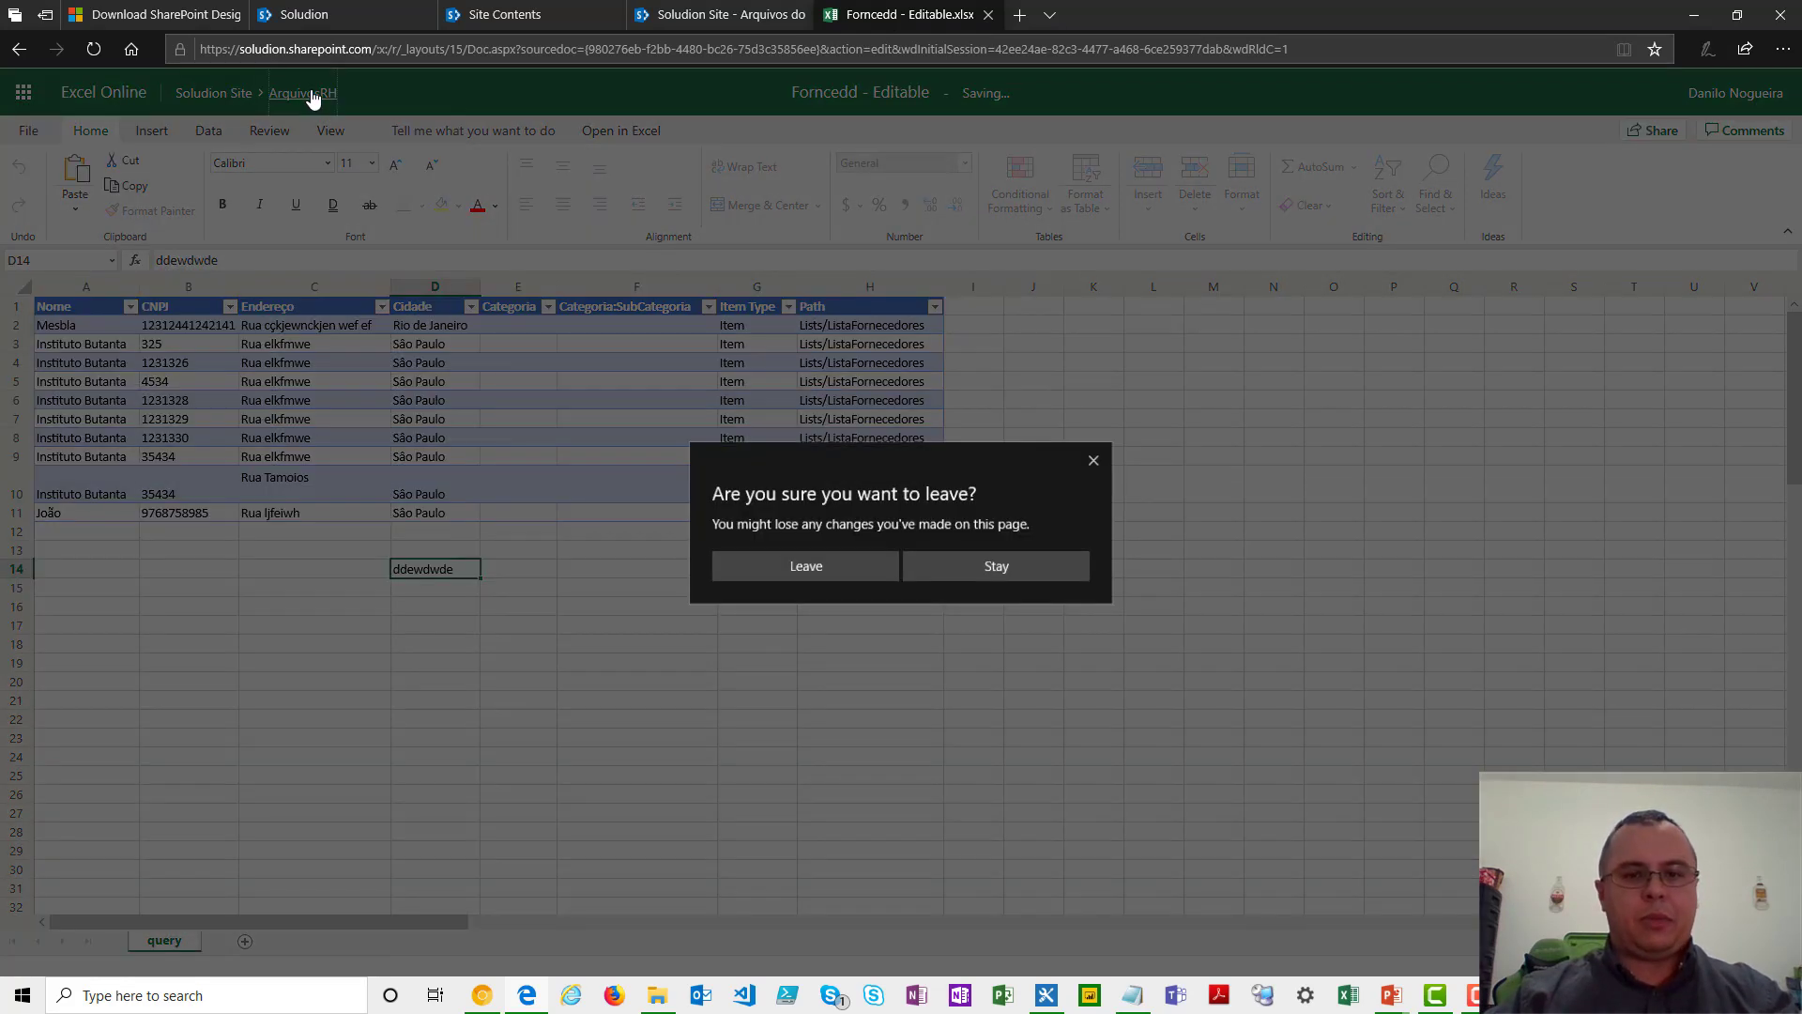
click(805, 566)
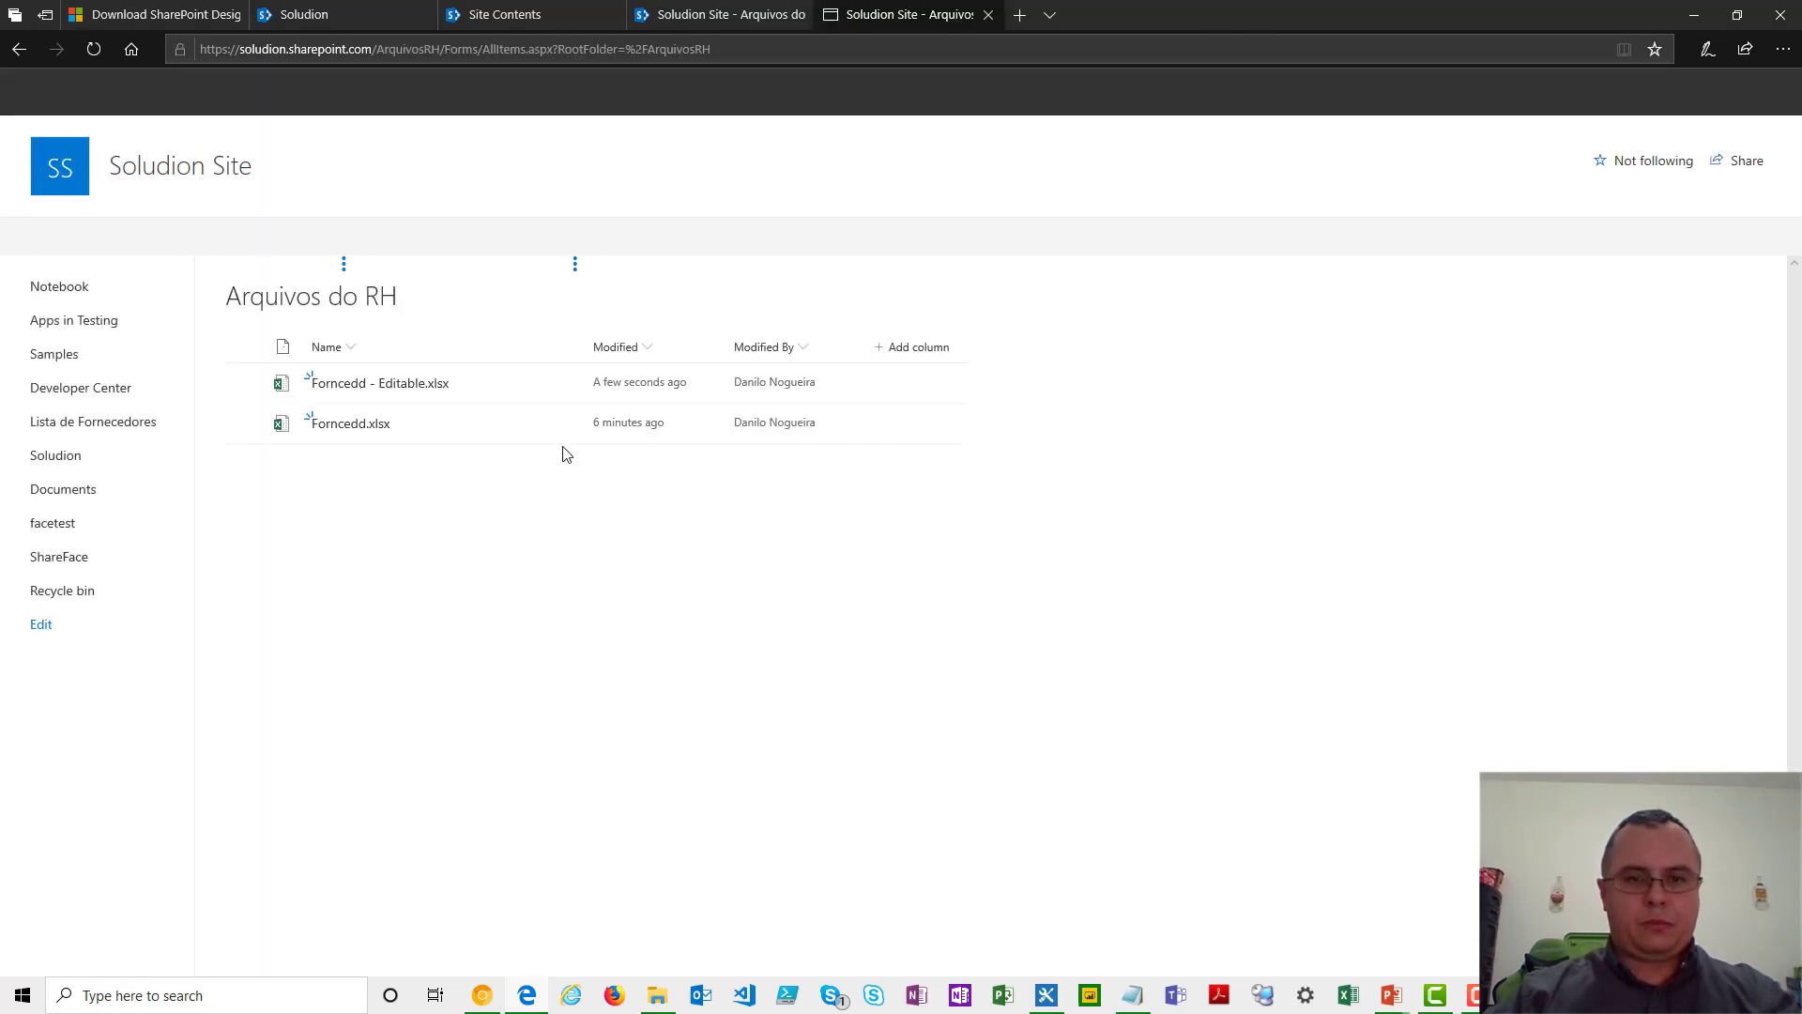
- Open the version history of "Forncedd - Editable.xlsx" and view the actions available for version 1.0
click(458, 390)
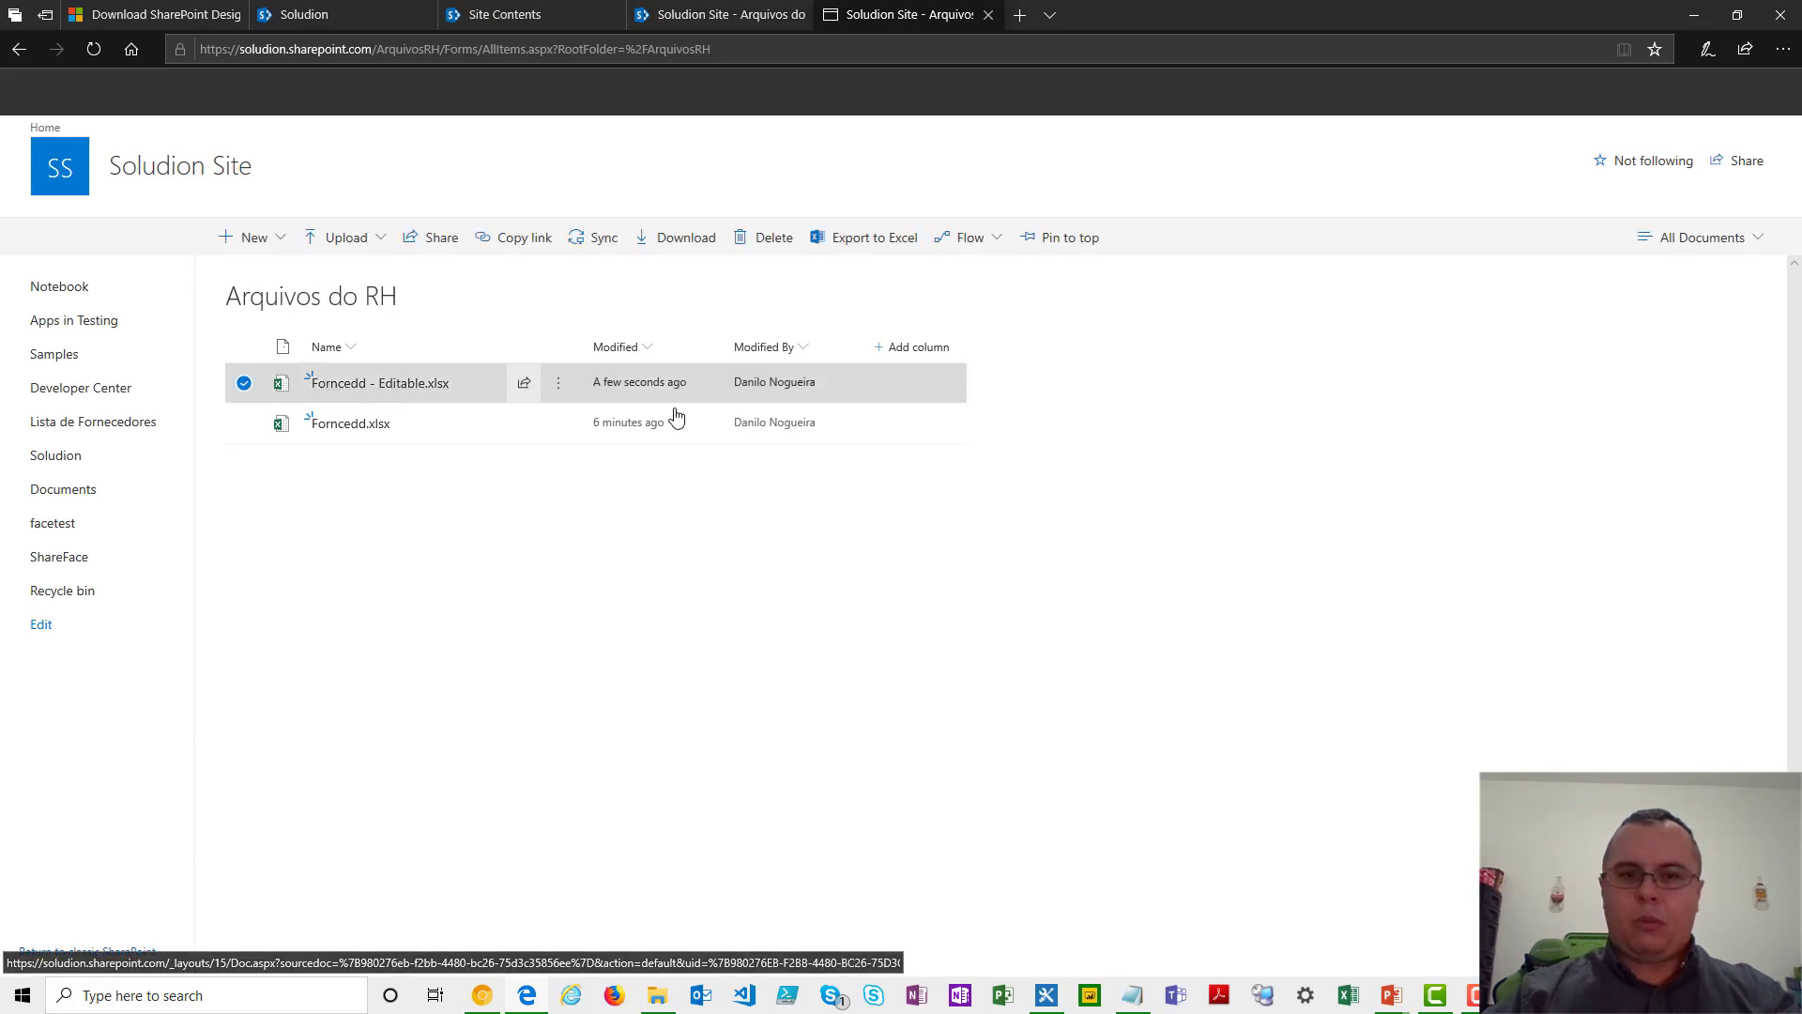
click(556, 386)
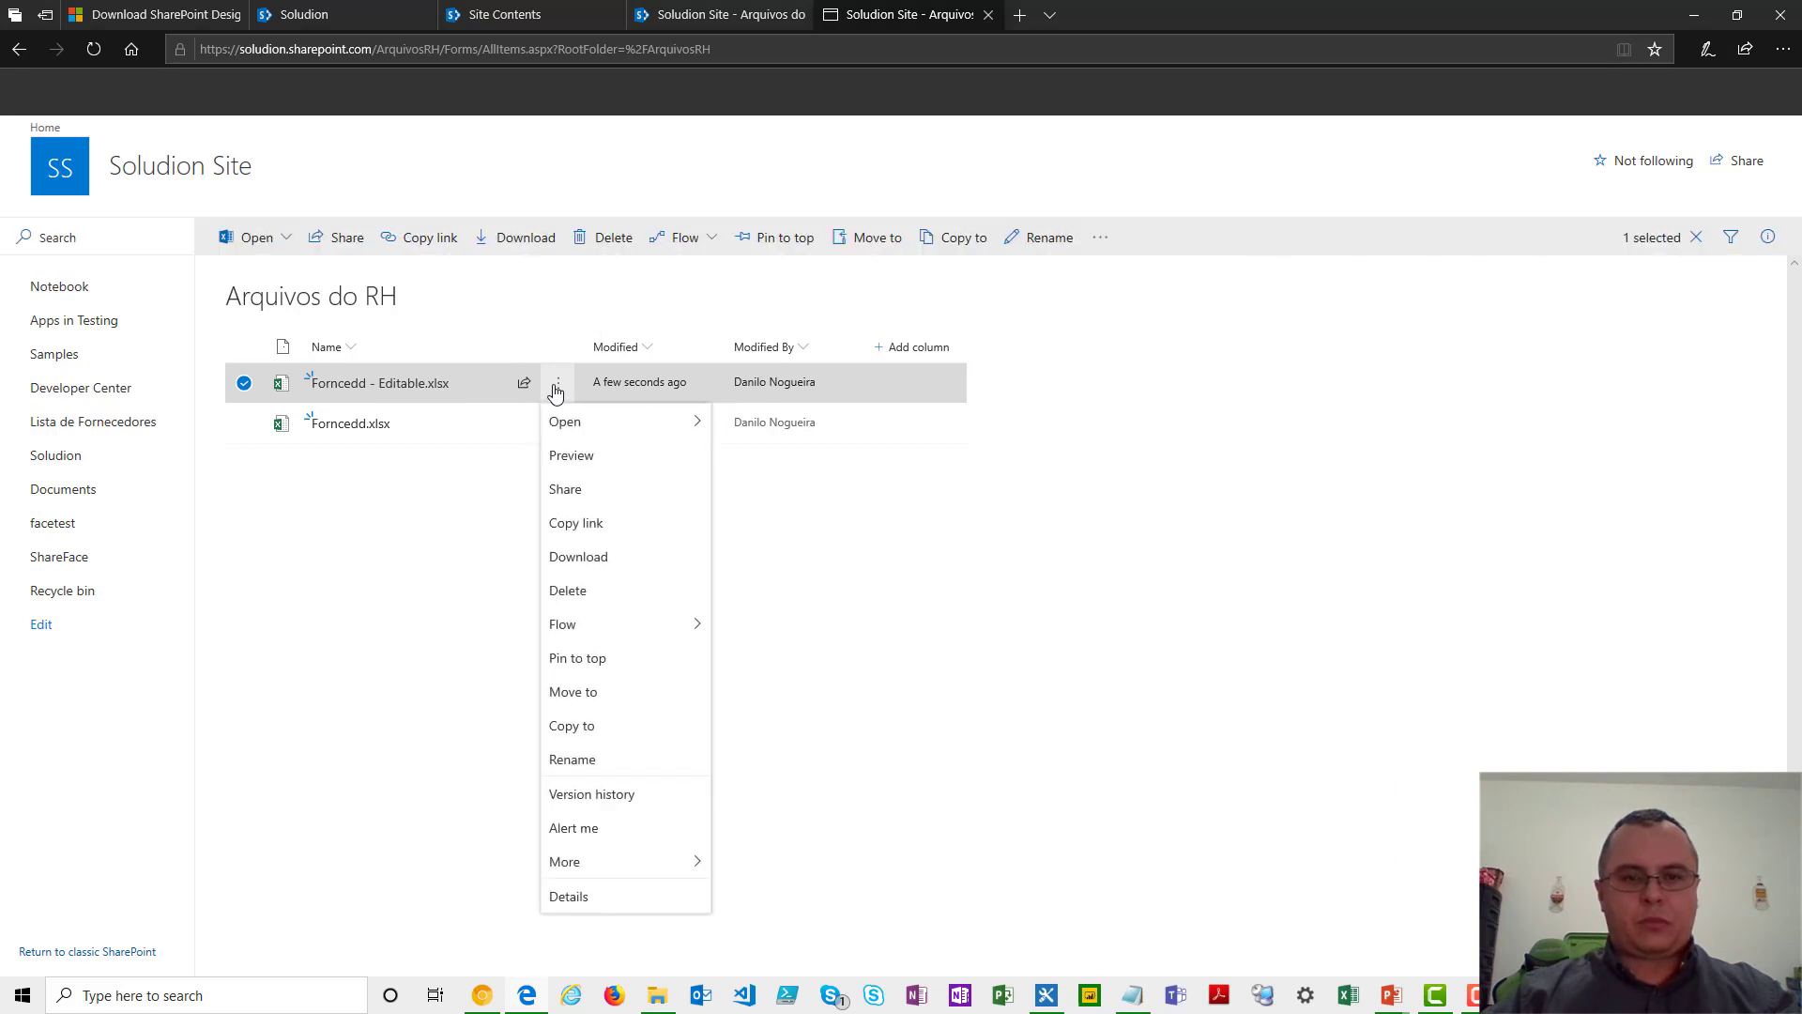
click(611, 802)
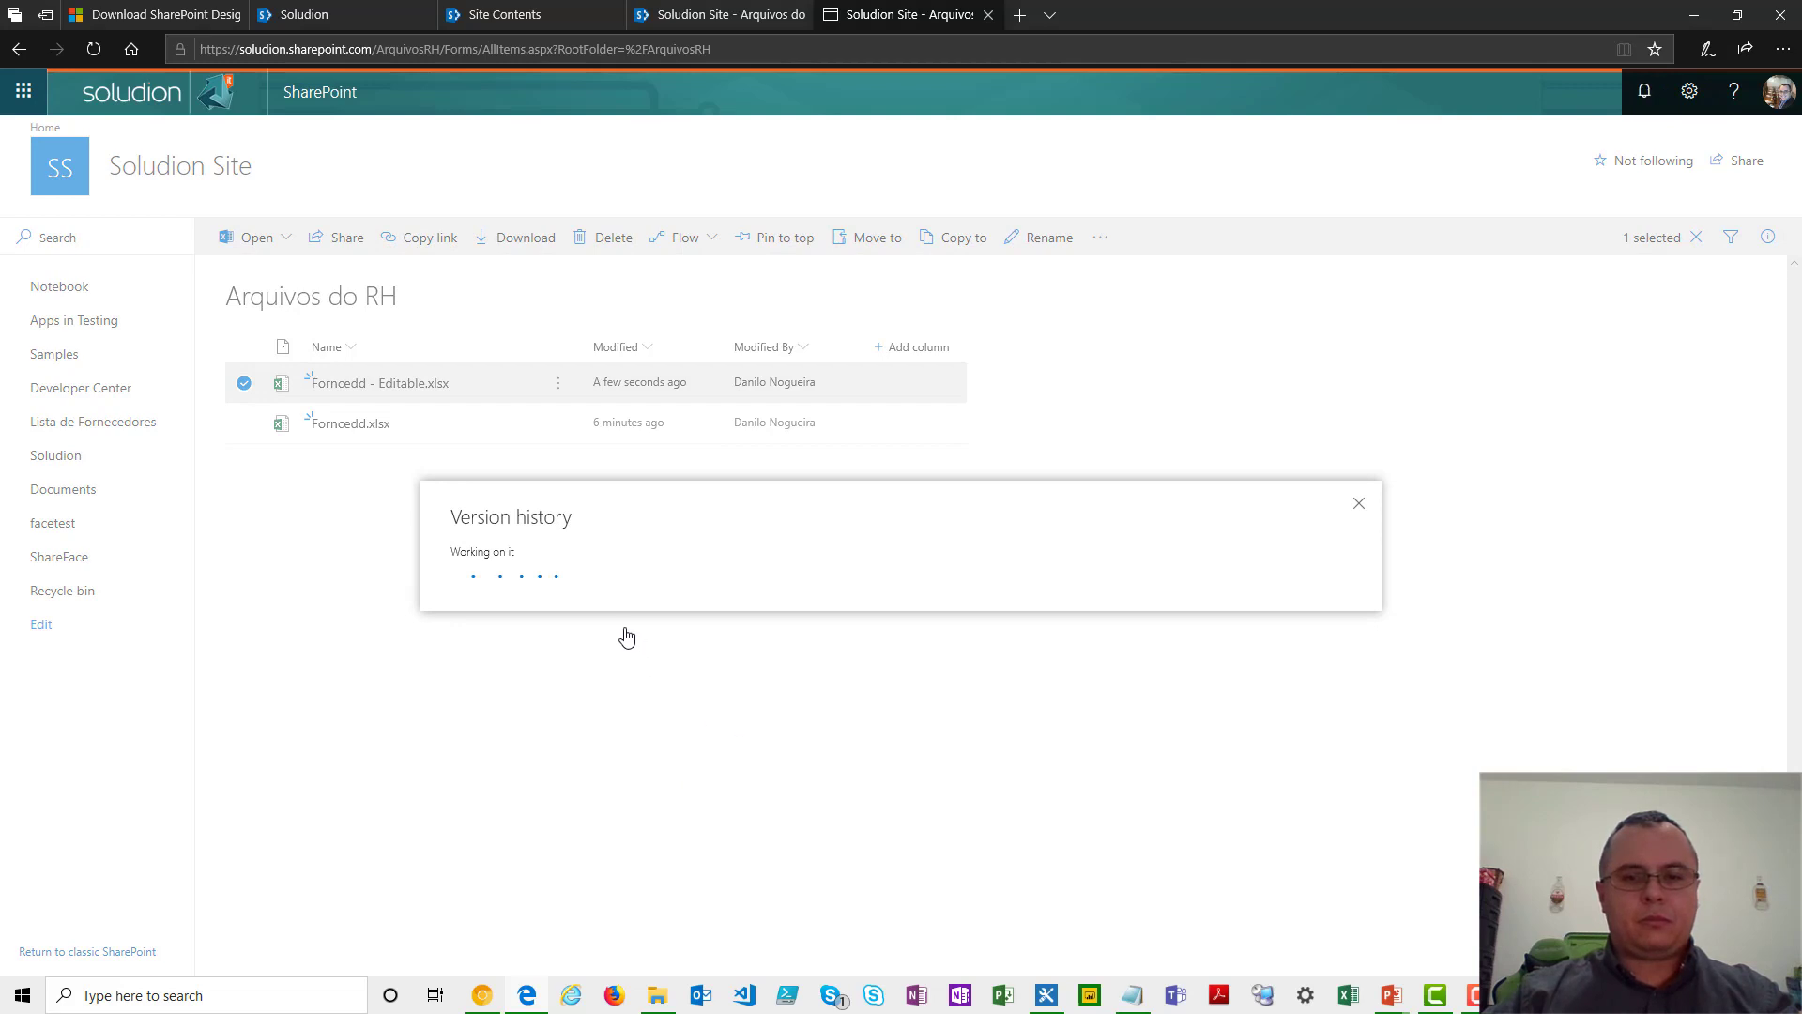
mouse_move(533, 431)
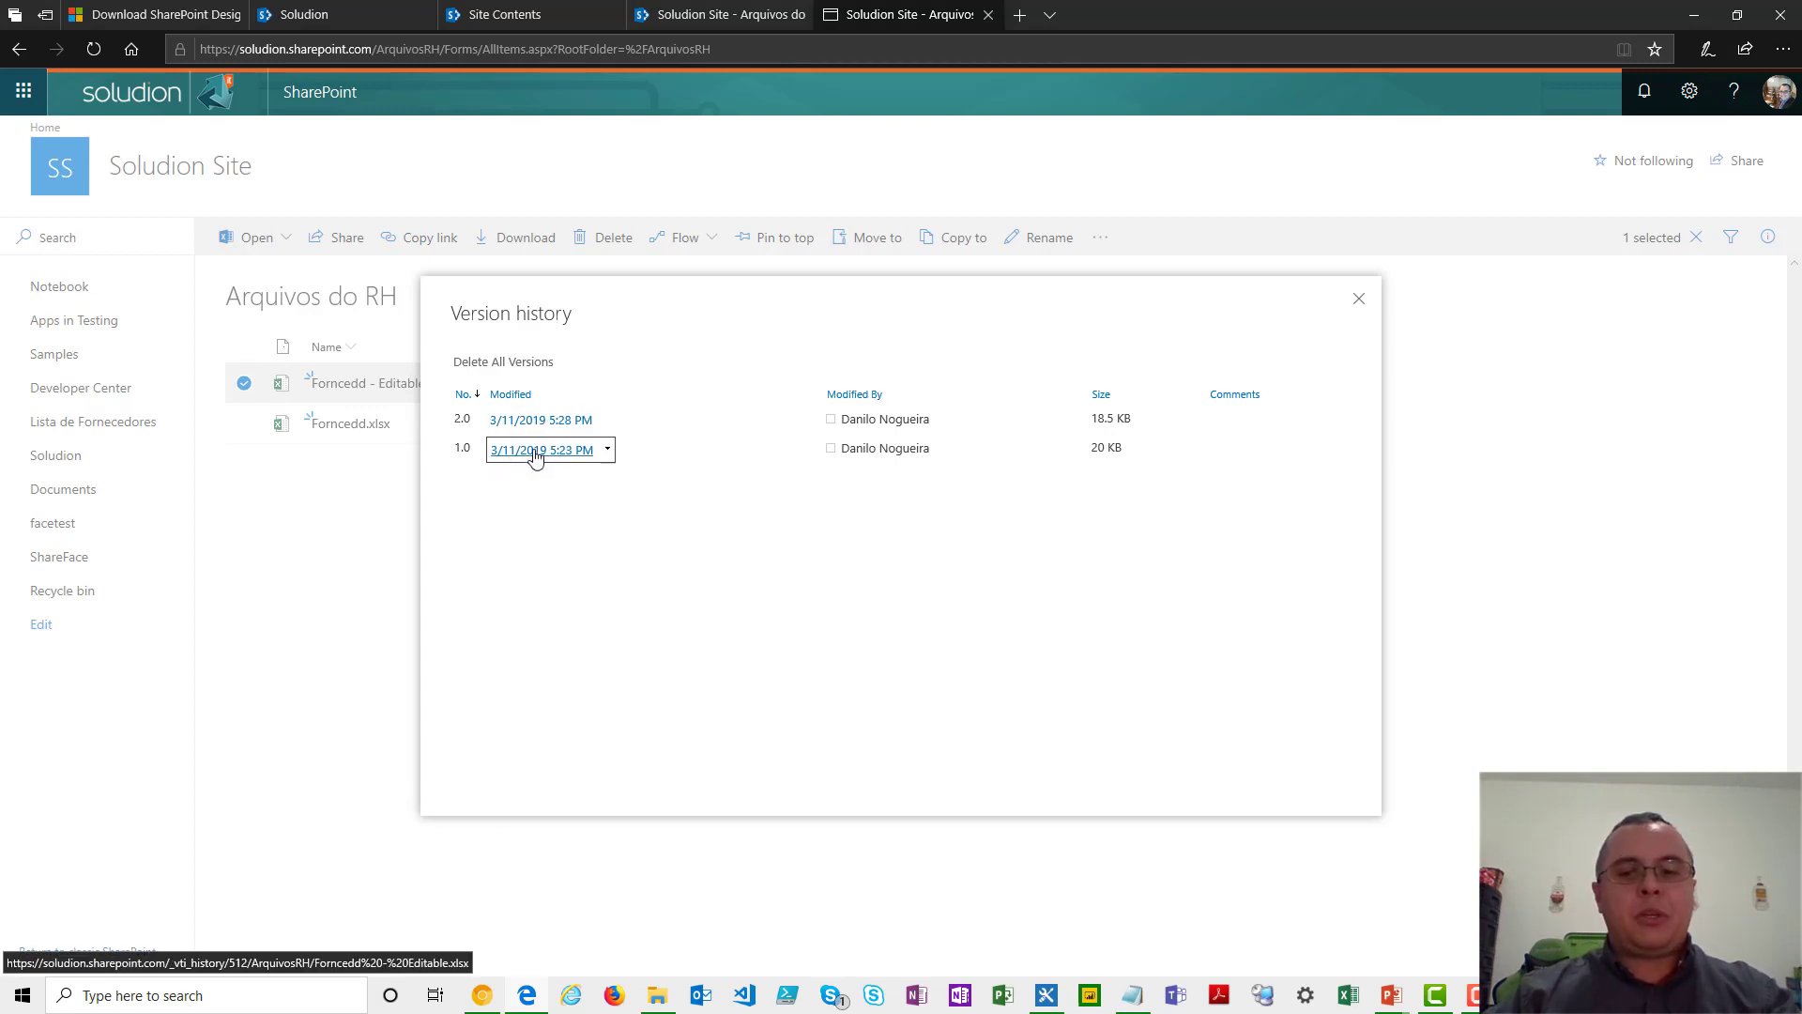
click(608, 451)
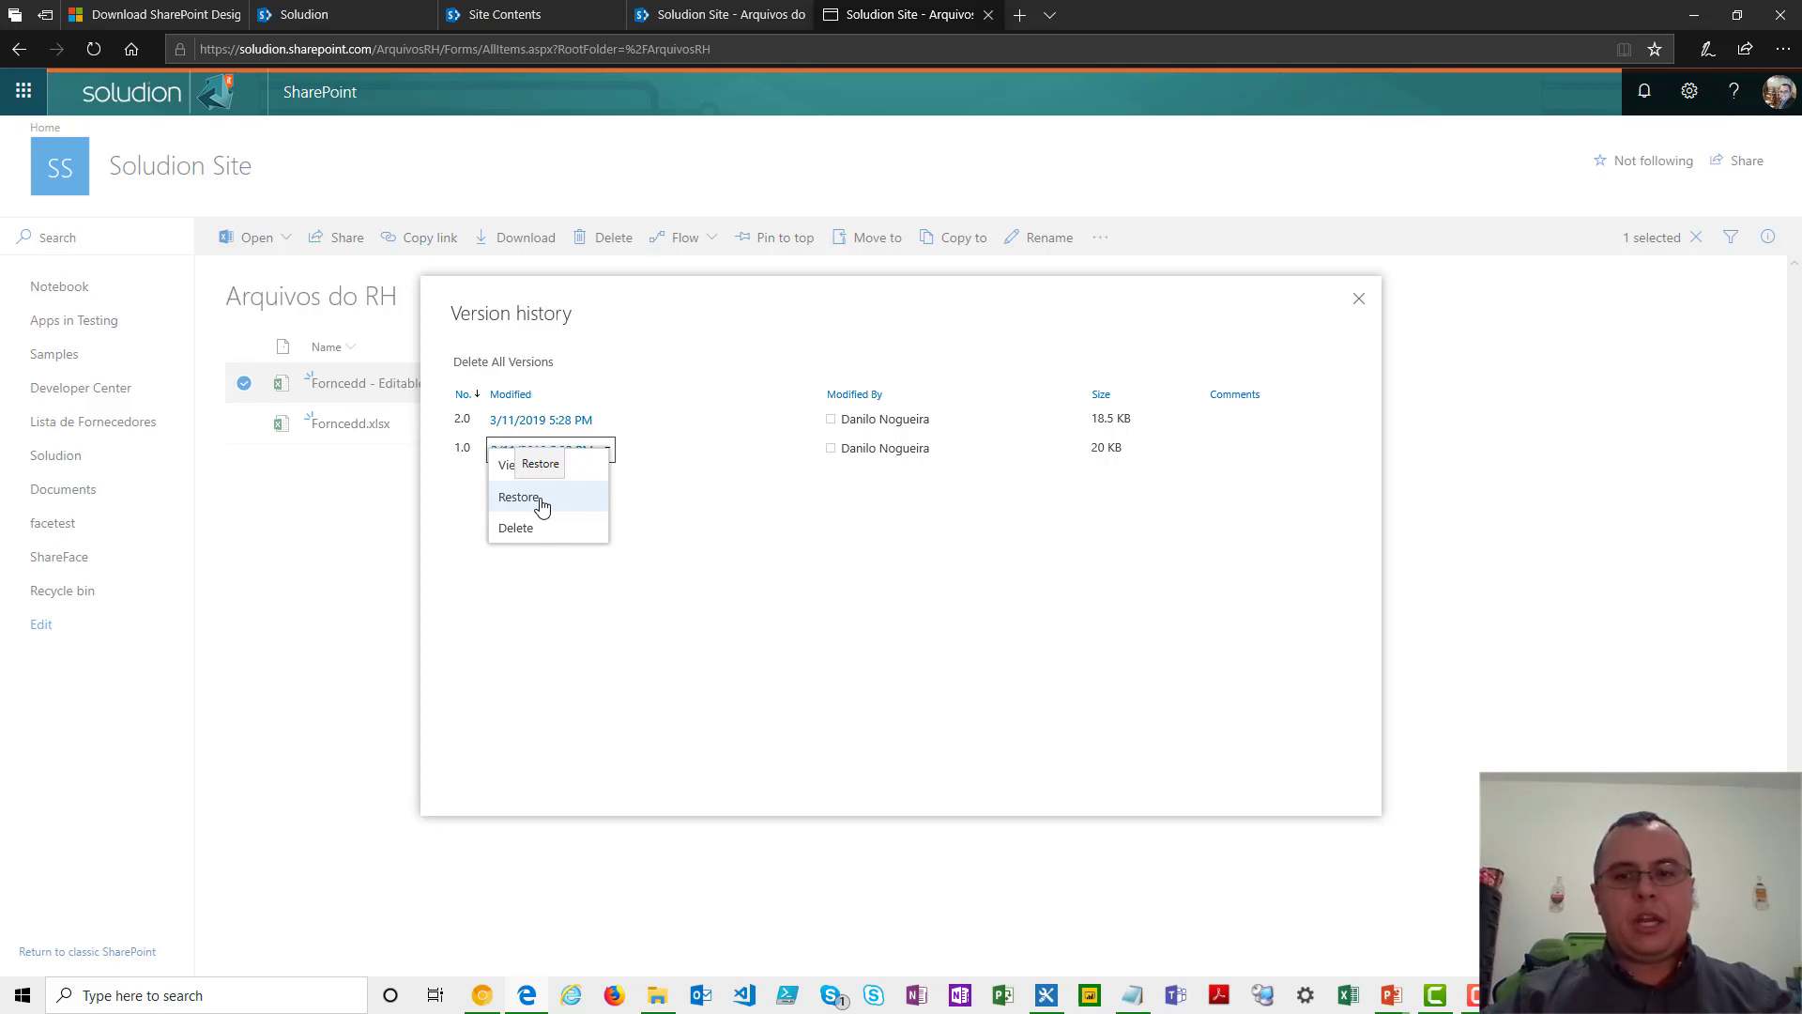
click(692, 526)
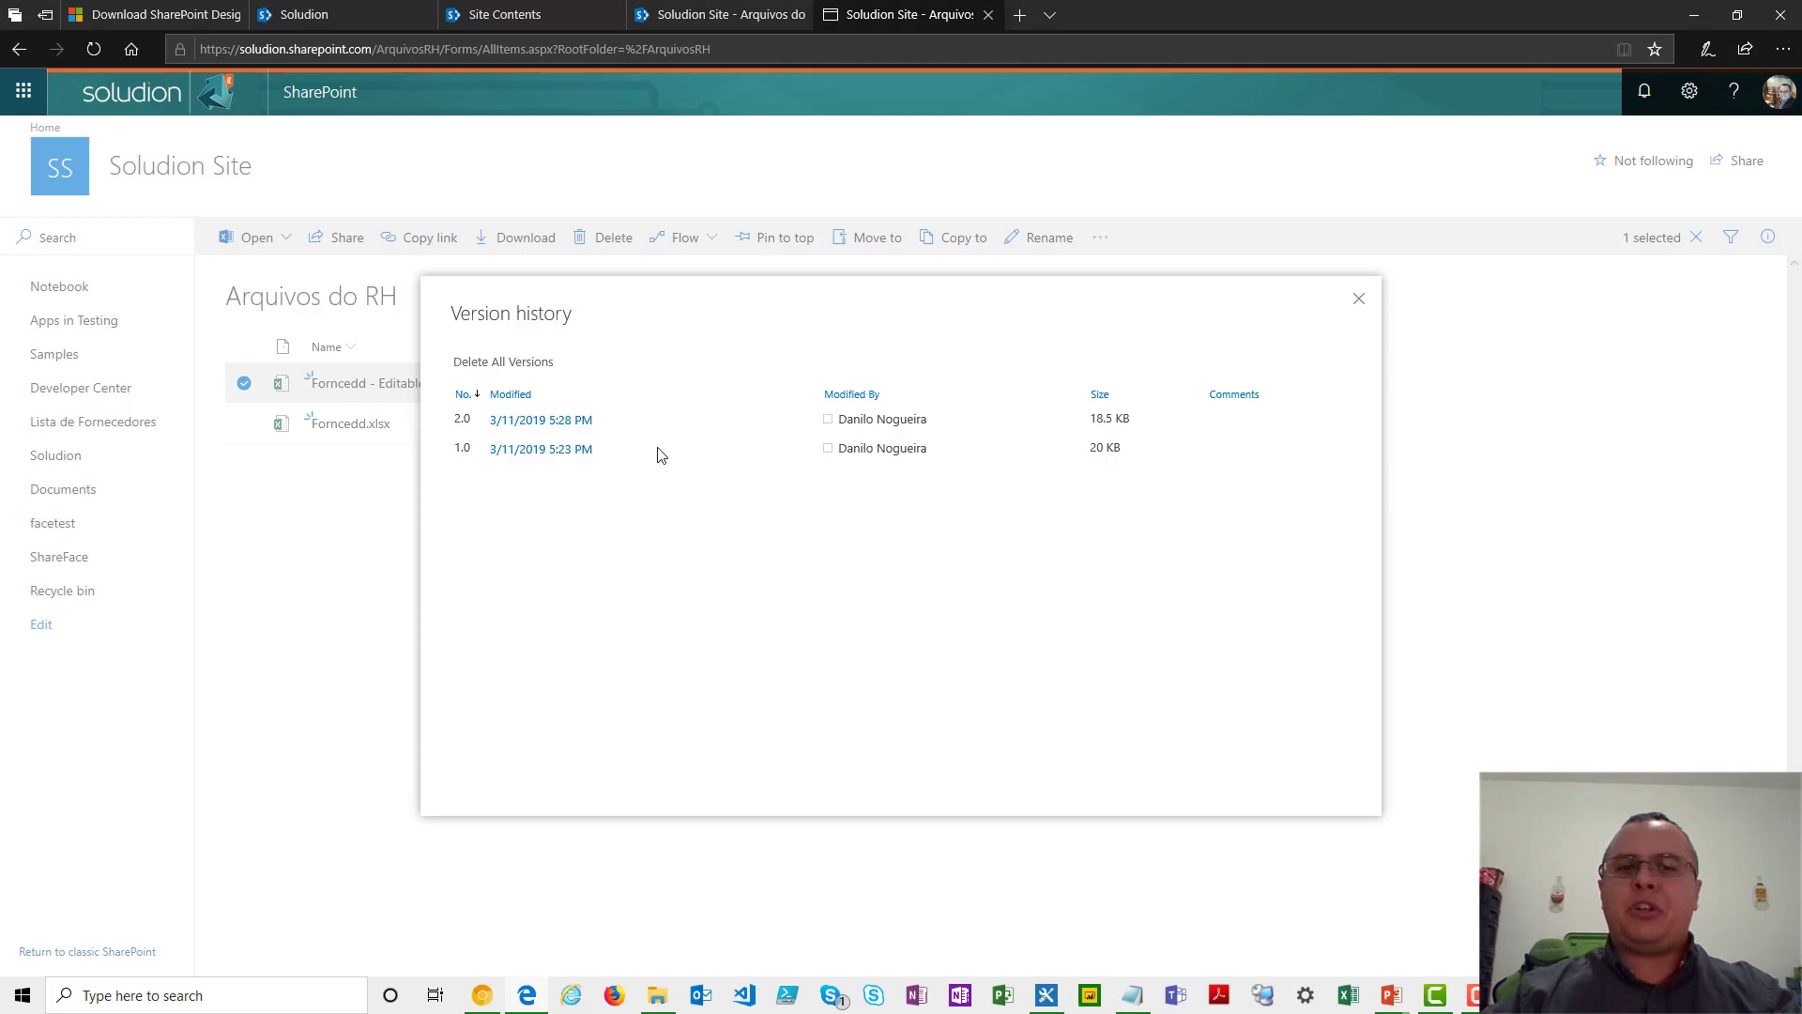